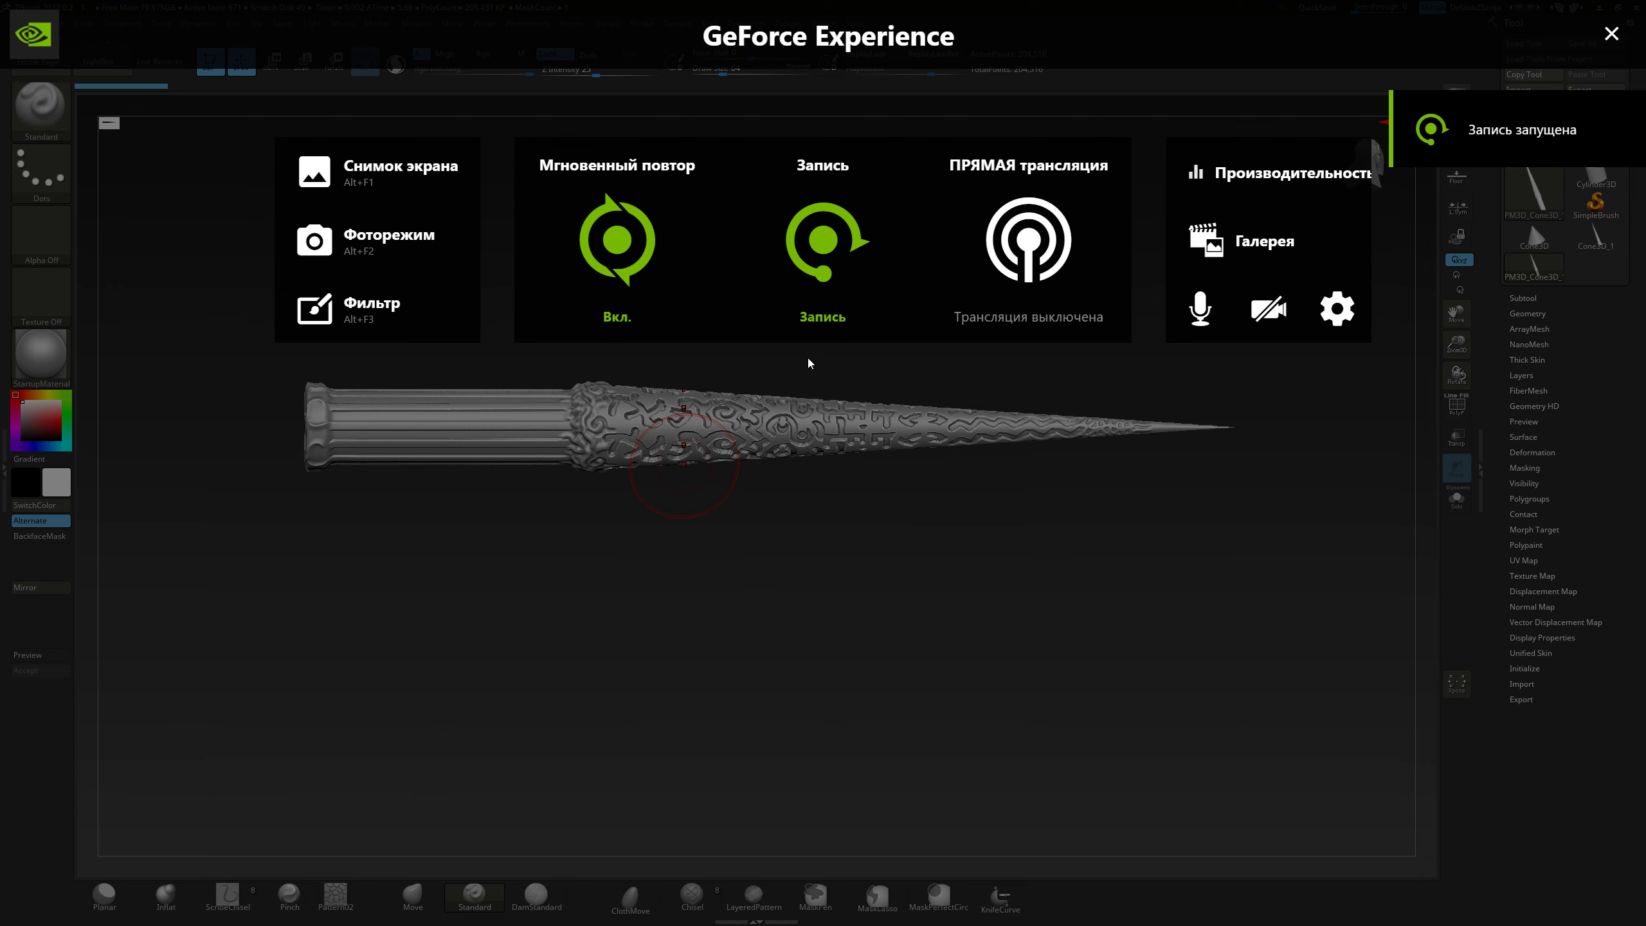
- Save the stick project over the existing 1.zpr, confirming the replacement
key("alt+z")
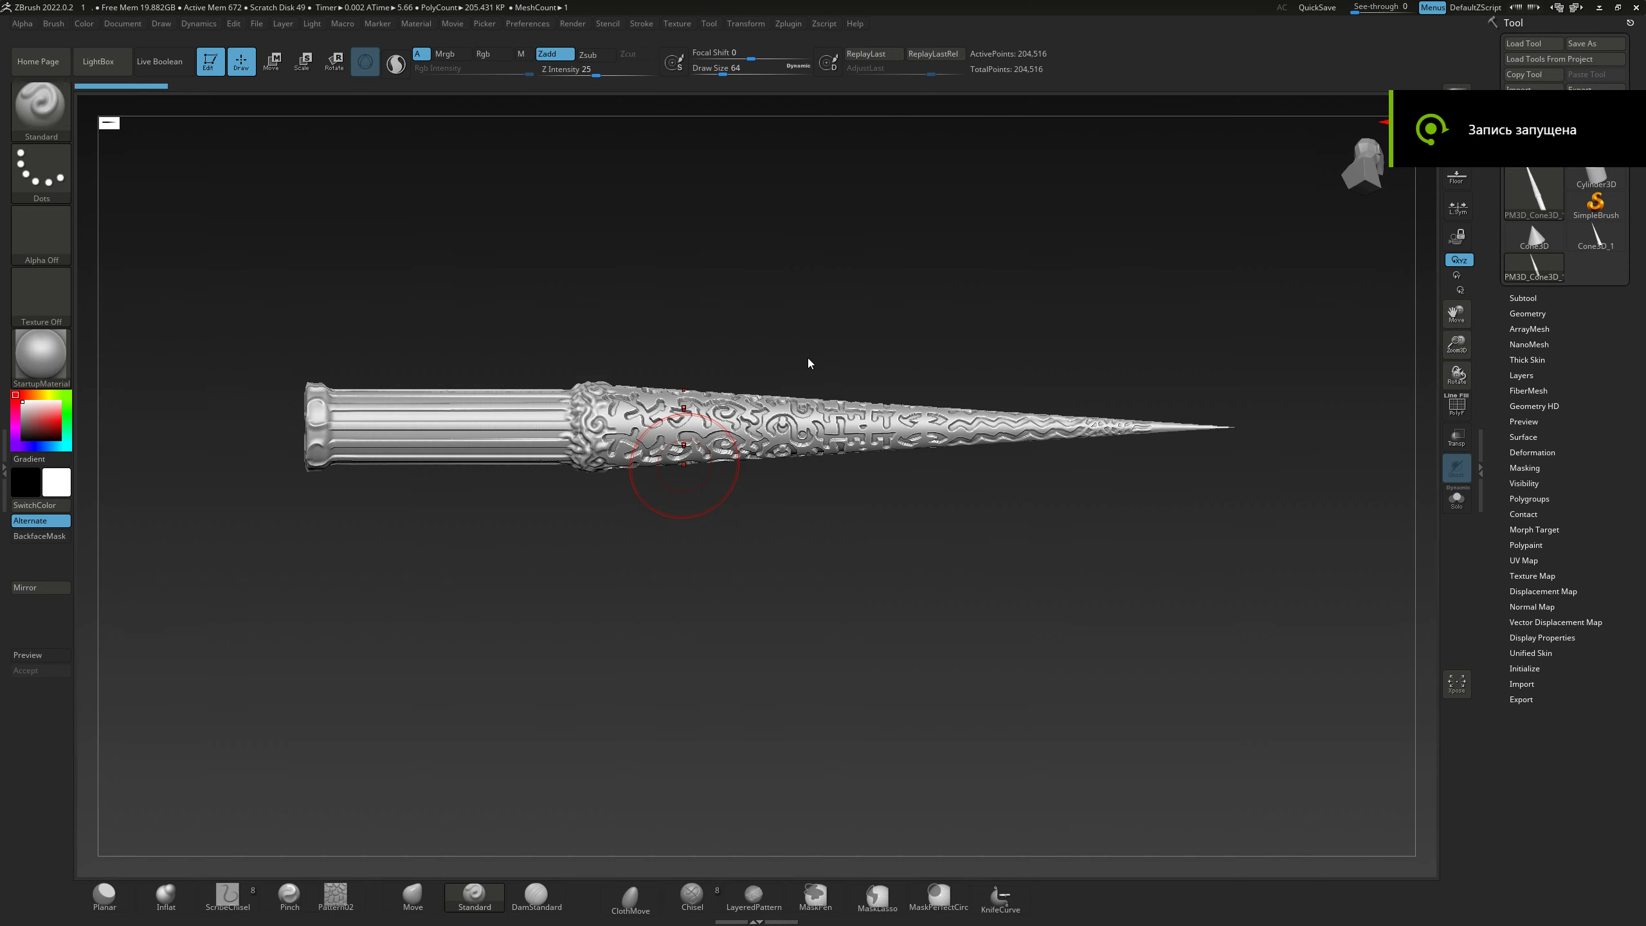
left_click_drag(796, 445, 588, 517)
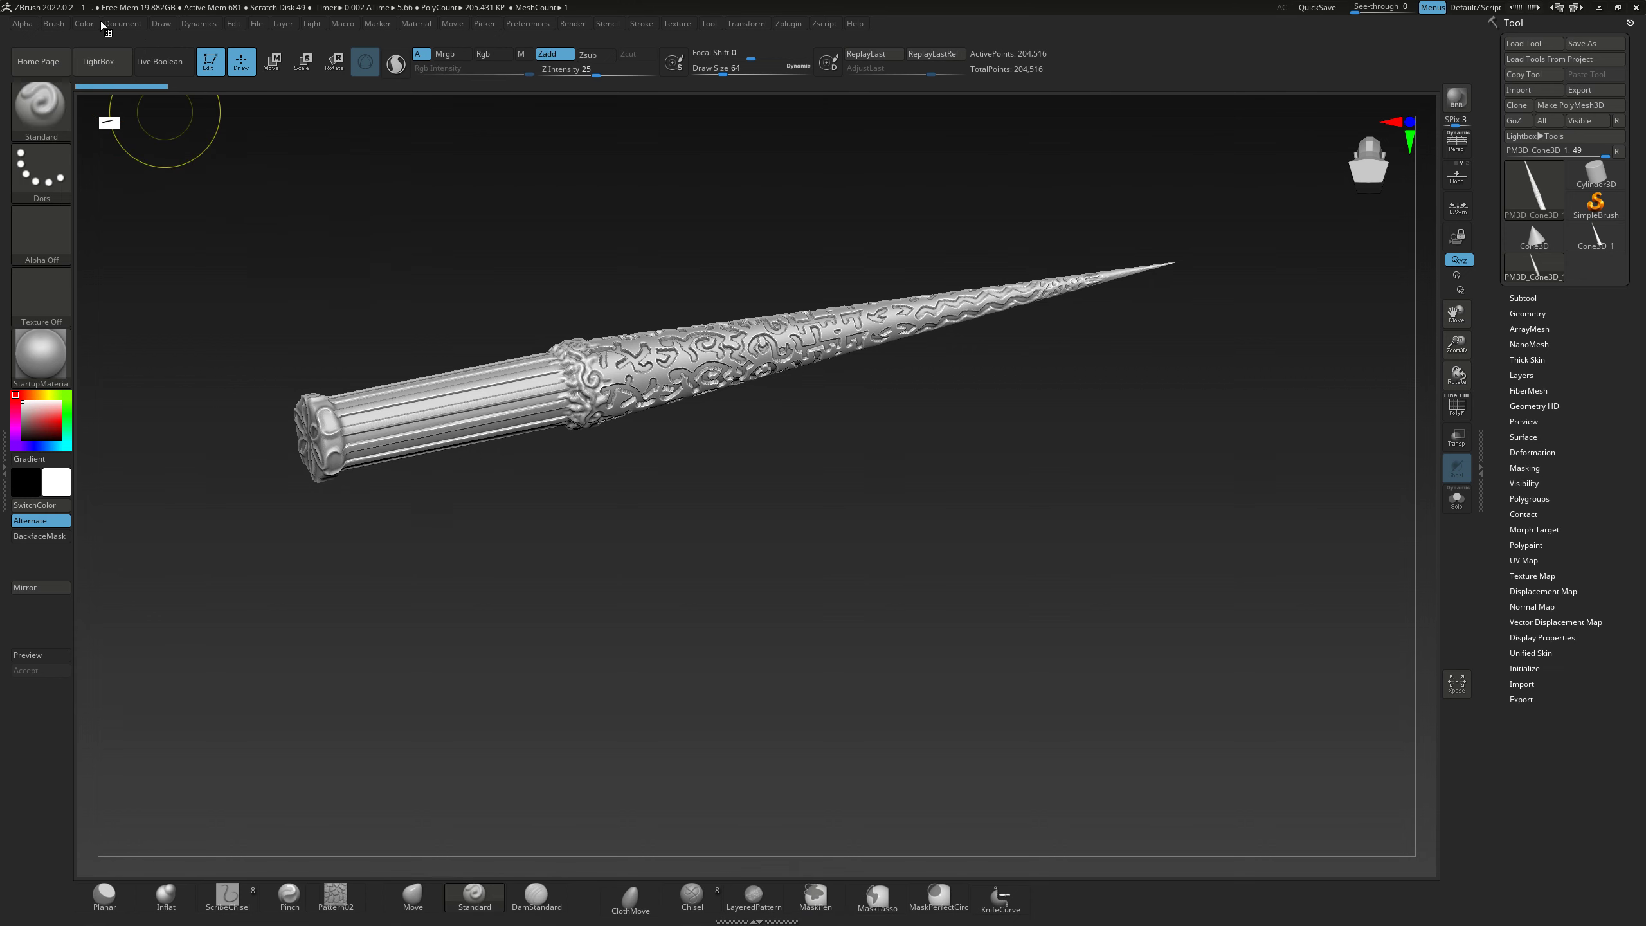
left_click(258, 23)
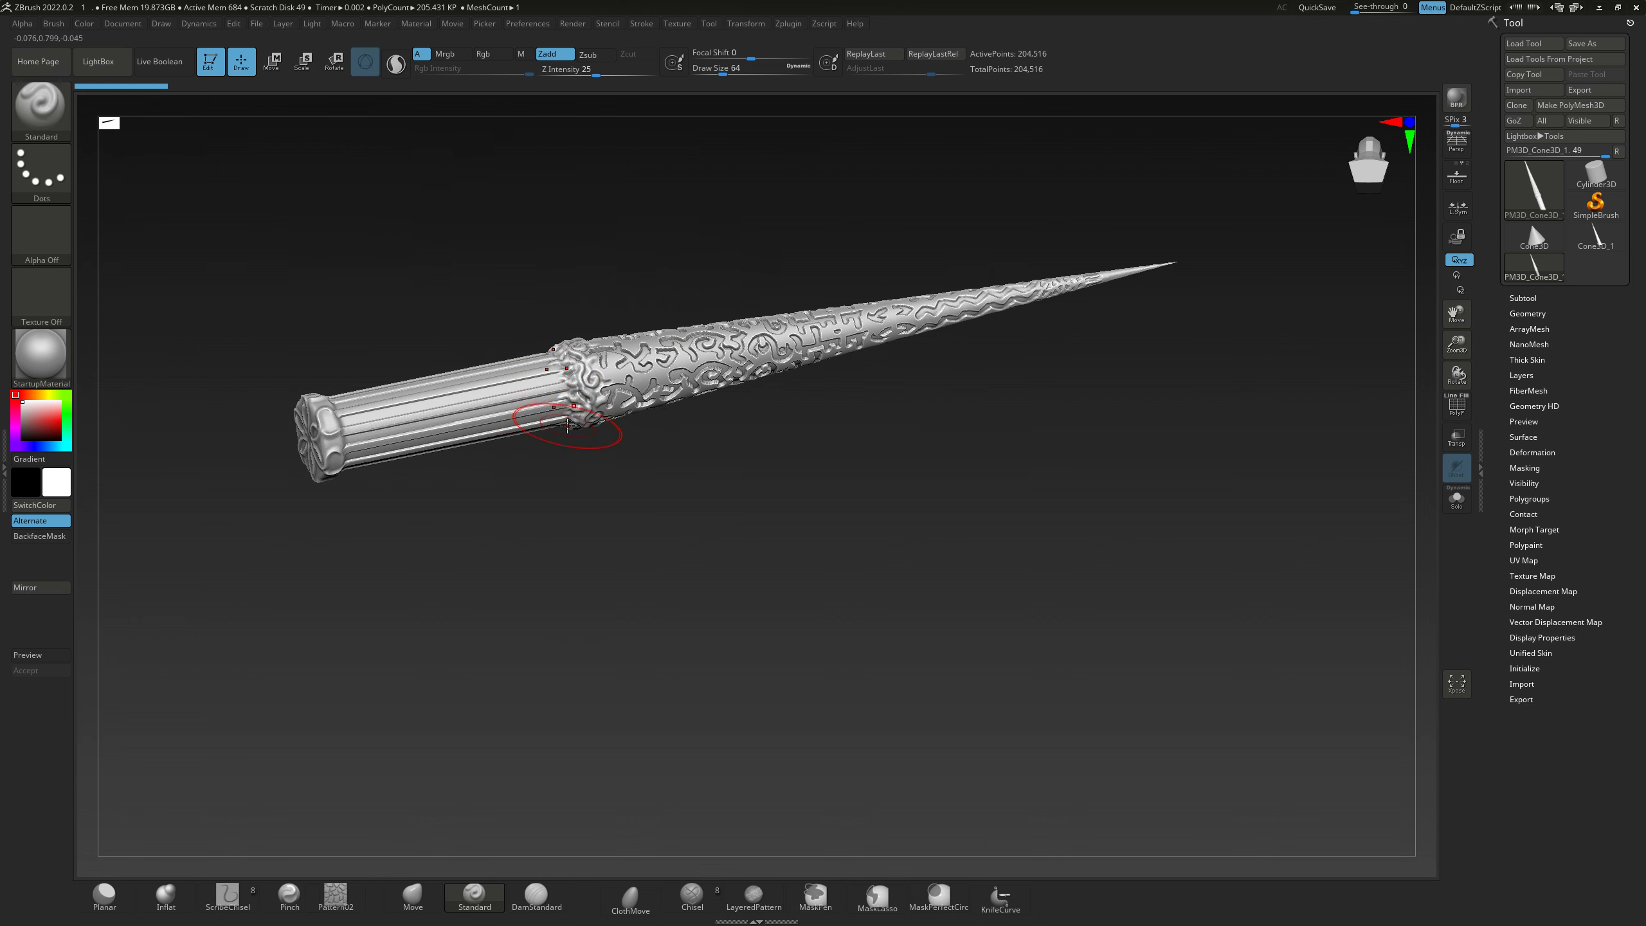
key("ctrl")
key("ctrl+s")
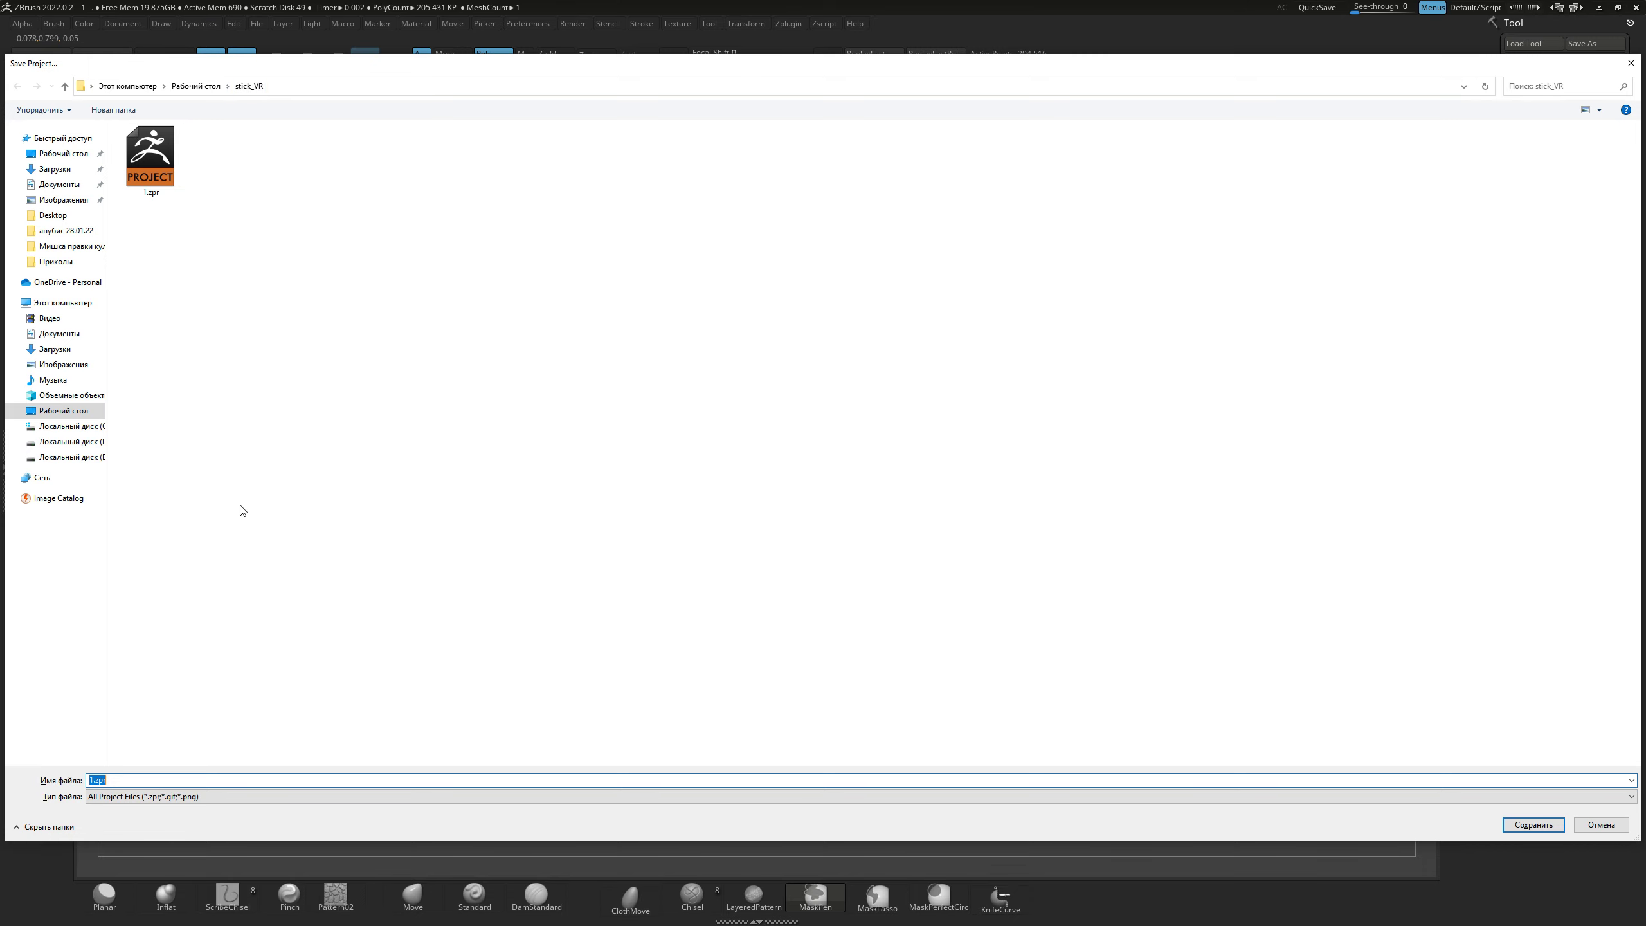
key("Return")
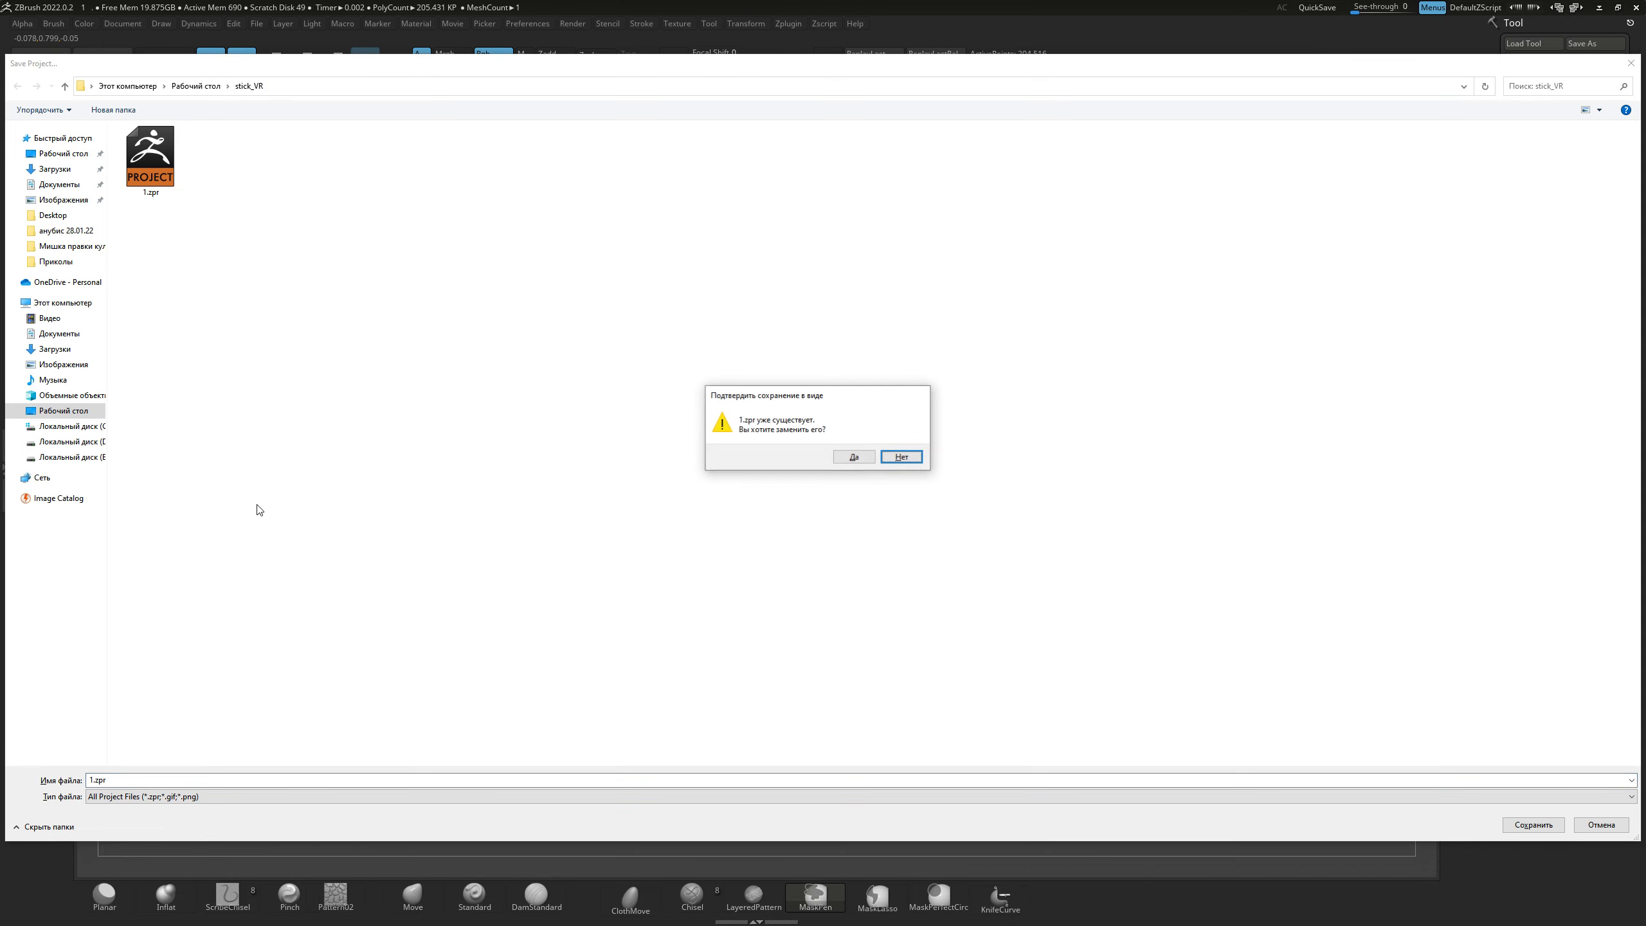
key("Return")
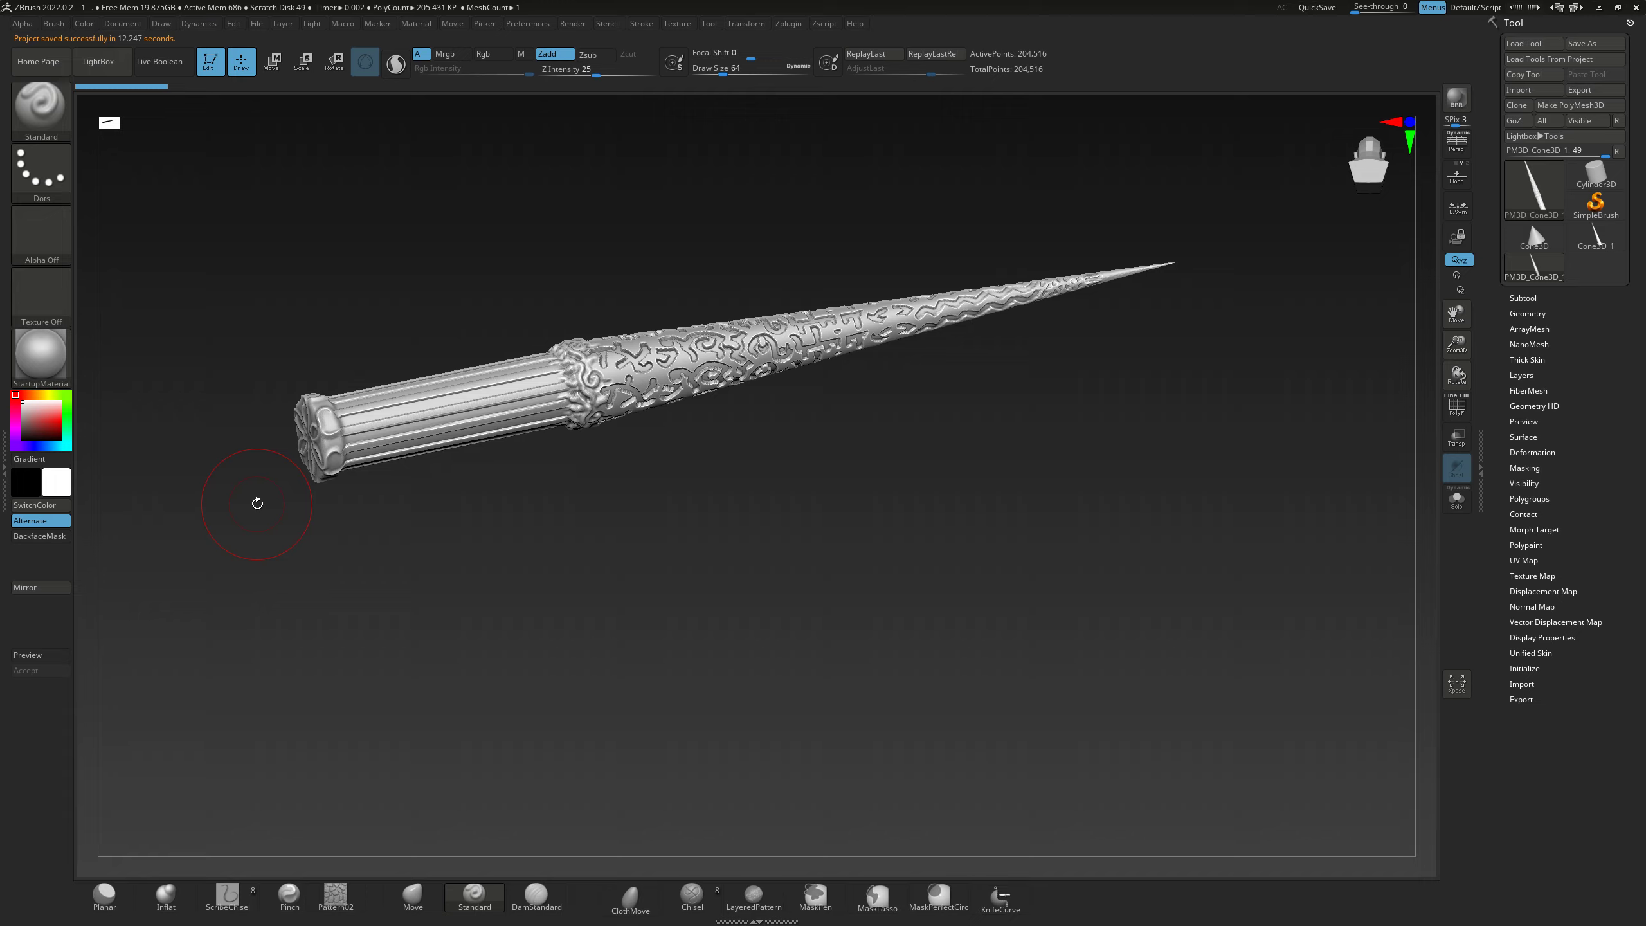
- Orbit and zoom to a level side view of the stick and bring up the Move gizmo
left_click_drag(393, 470, 335, 416)
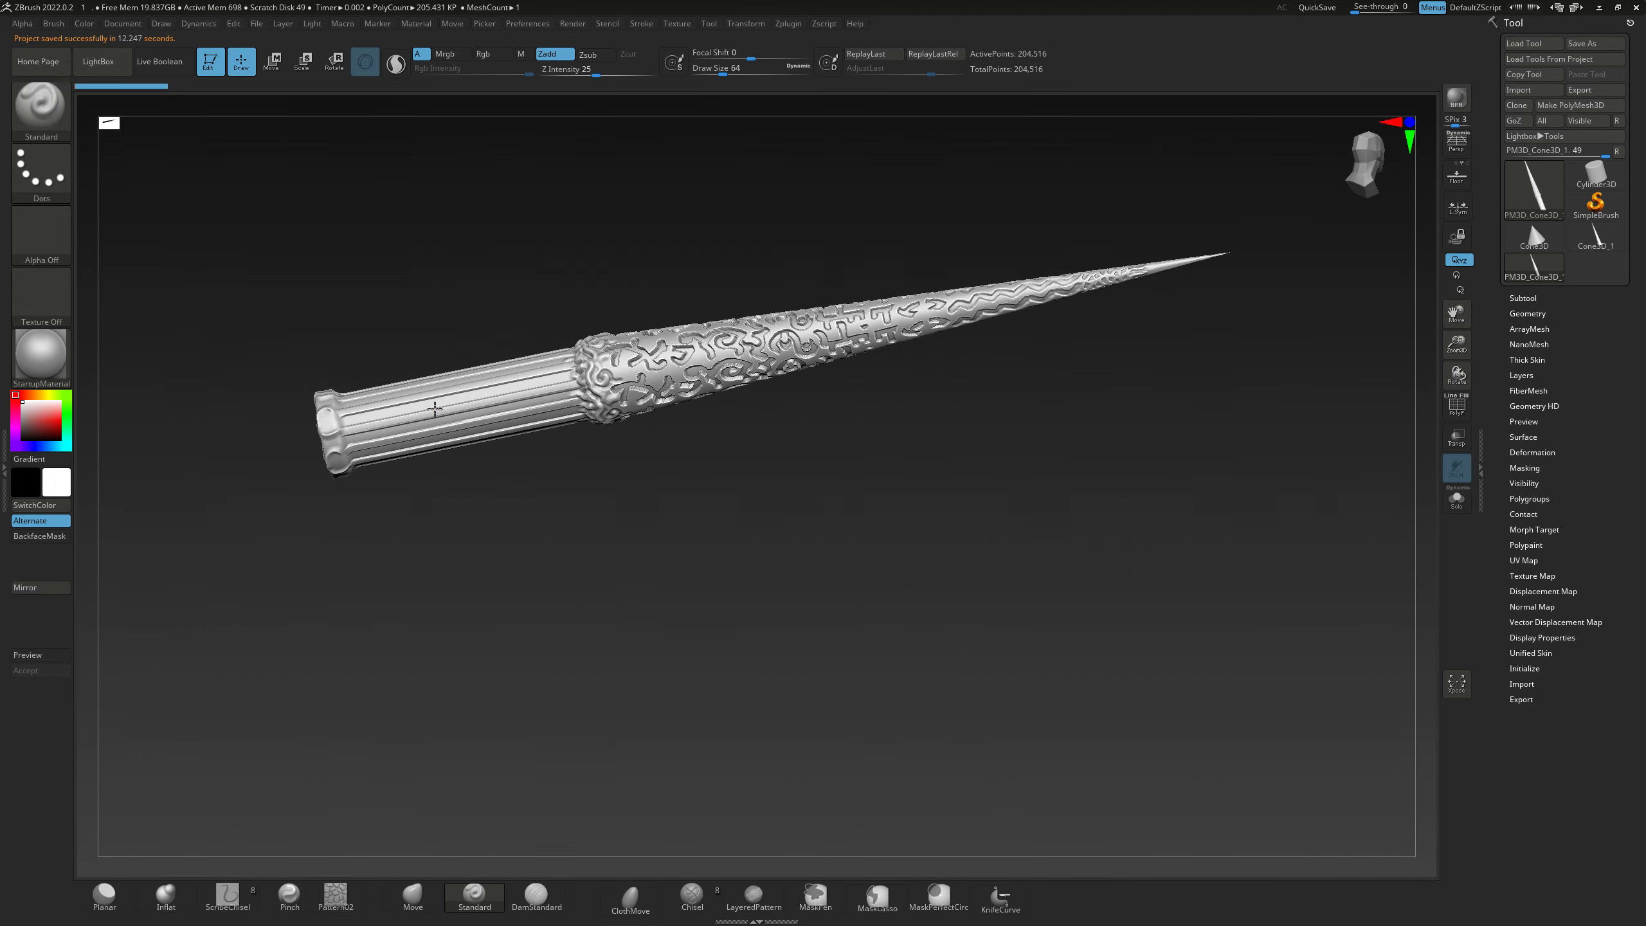
mouse_move(436, 411)
left_mouse_down()
mouse_move(430, 524)
mouse_move(451, 481)
left_mouse_up()
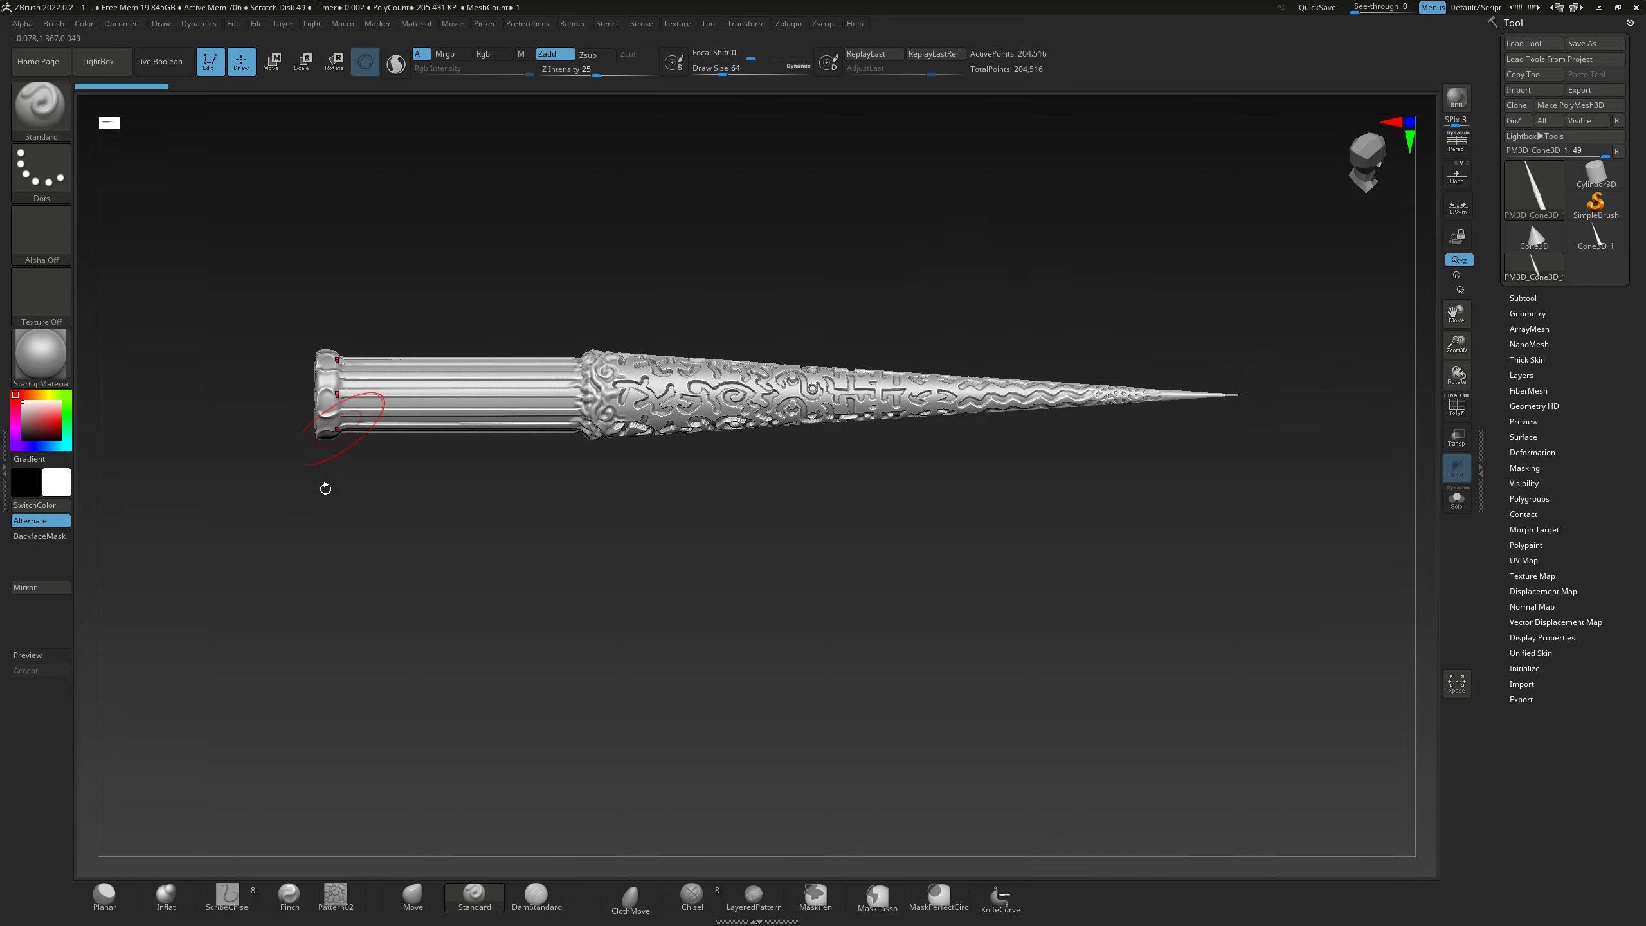
left_click_drag(379, 541, 372, 542)
scroll(405, 324, "up", 3)
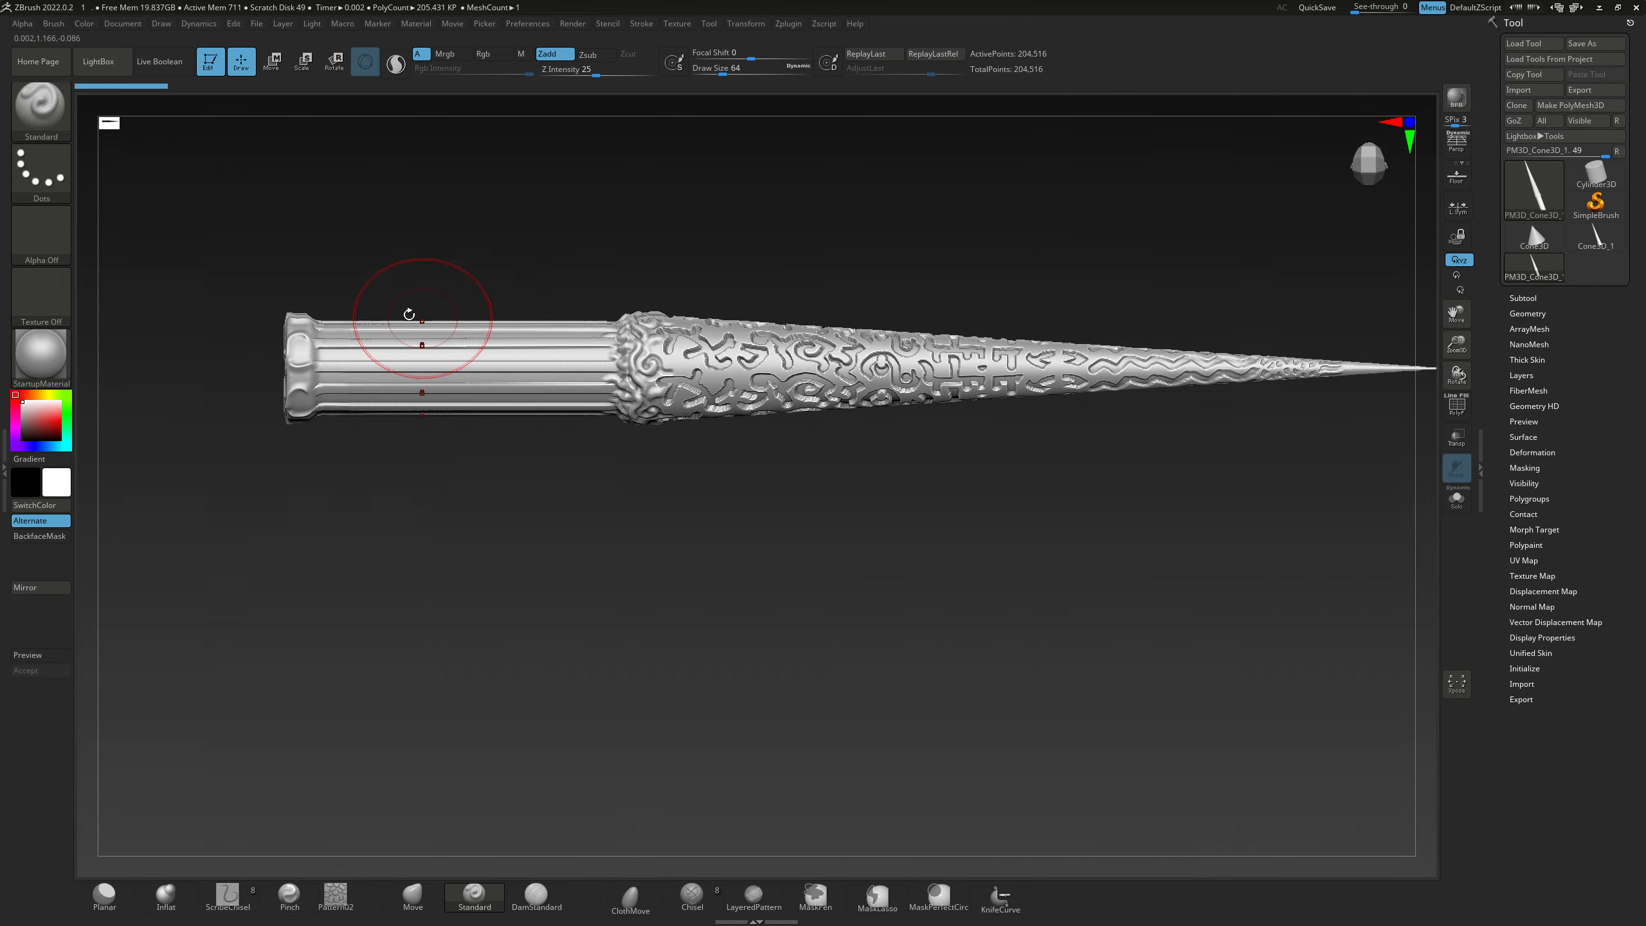
scroll(440, 345, "up", 5)
scroll(386, 386, "down", 3)
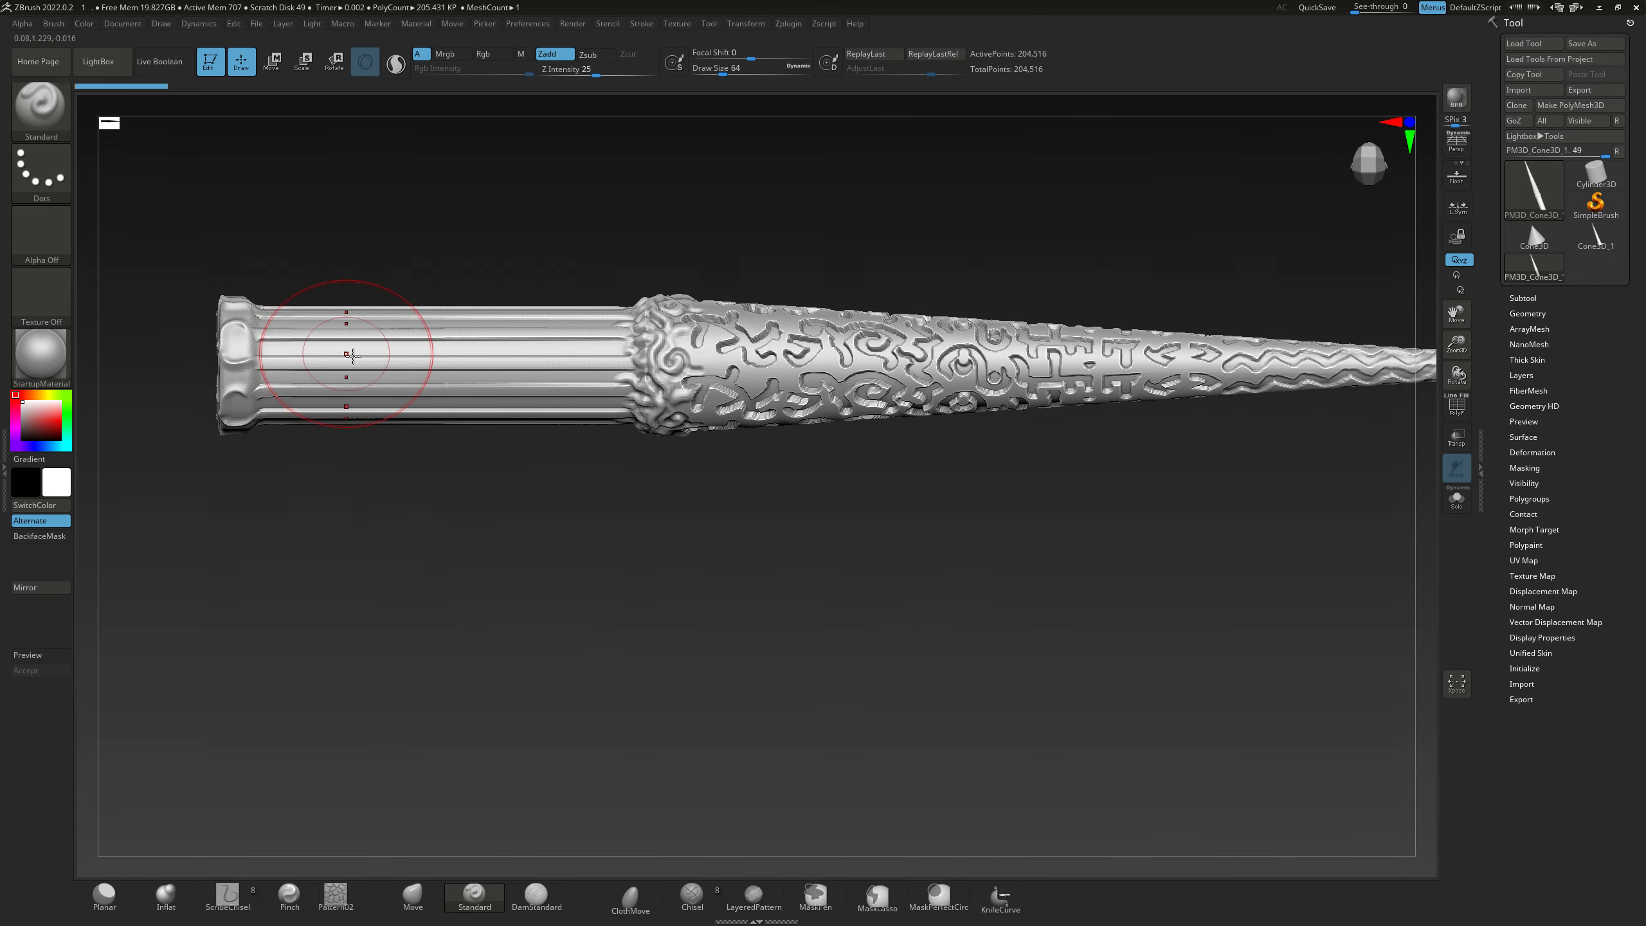
scroll(355, 412, "up", 1)
left_click(275, 59)
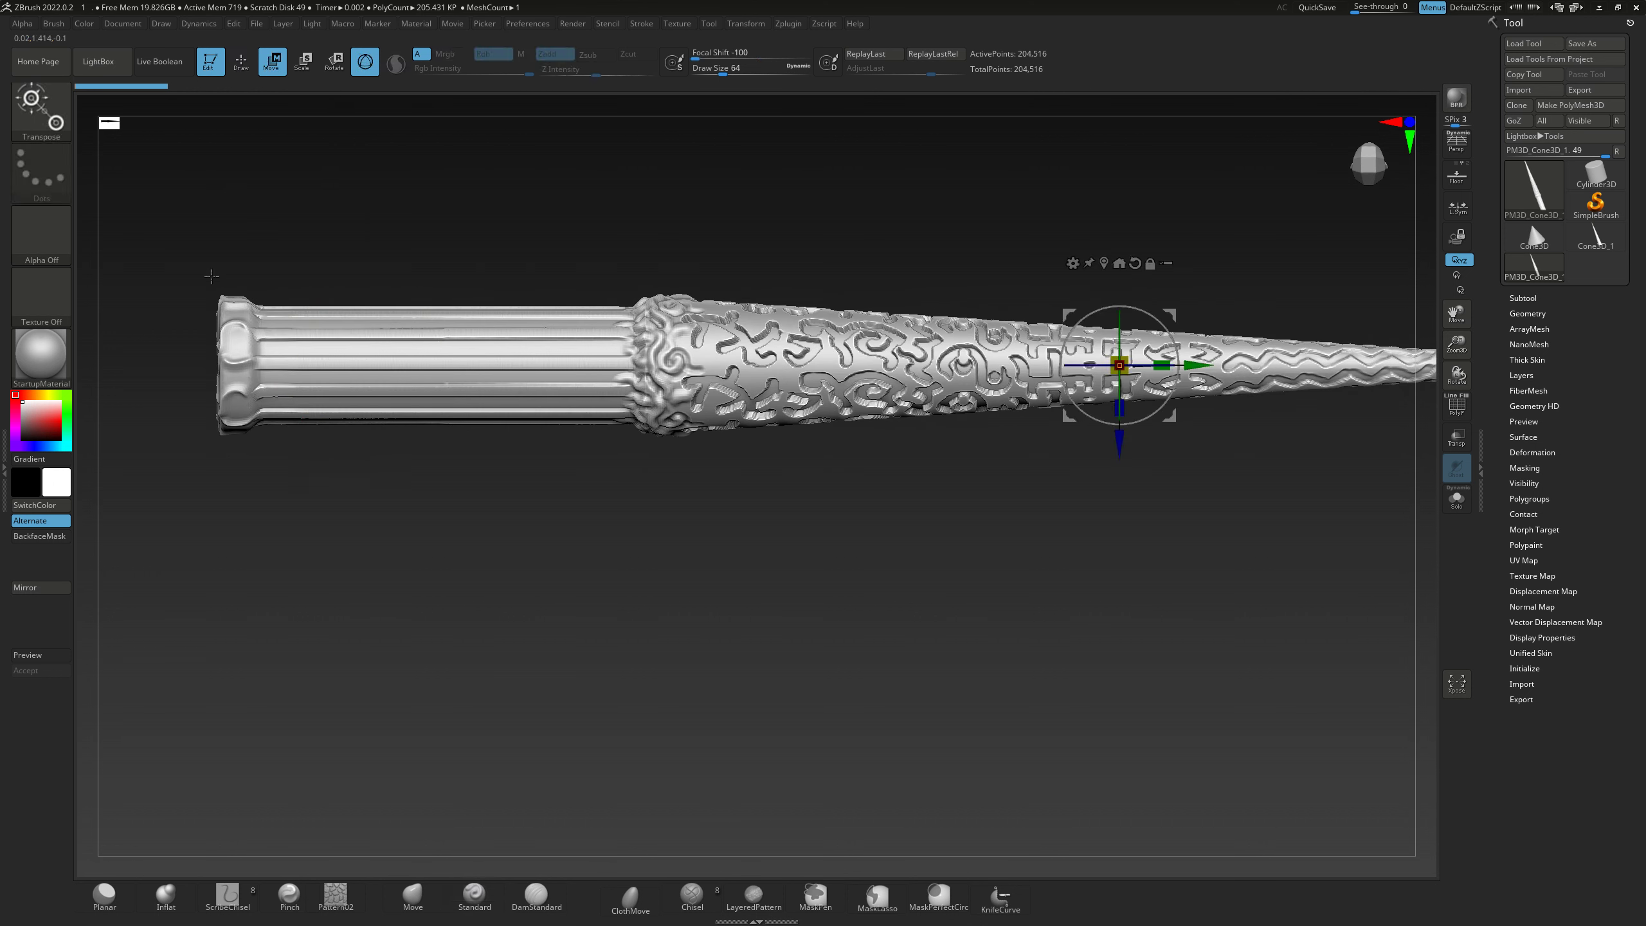
- Mask the stick, invert it so only the fluted handle is free, and reset the gizmo there
left_click_drag(141, 217, 648, 628, "ctrl")
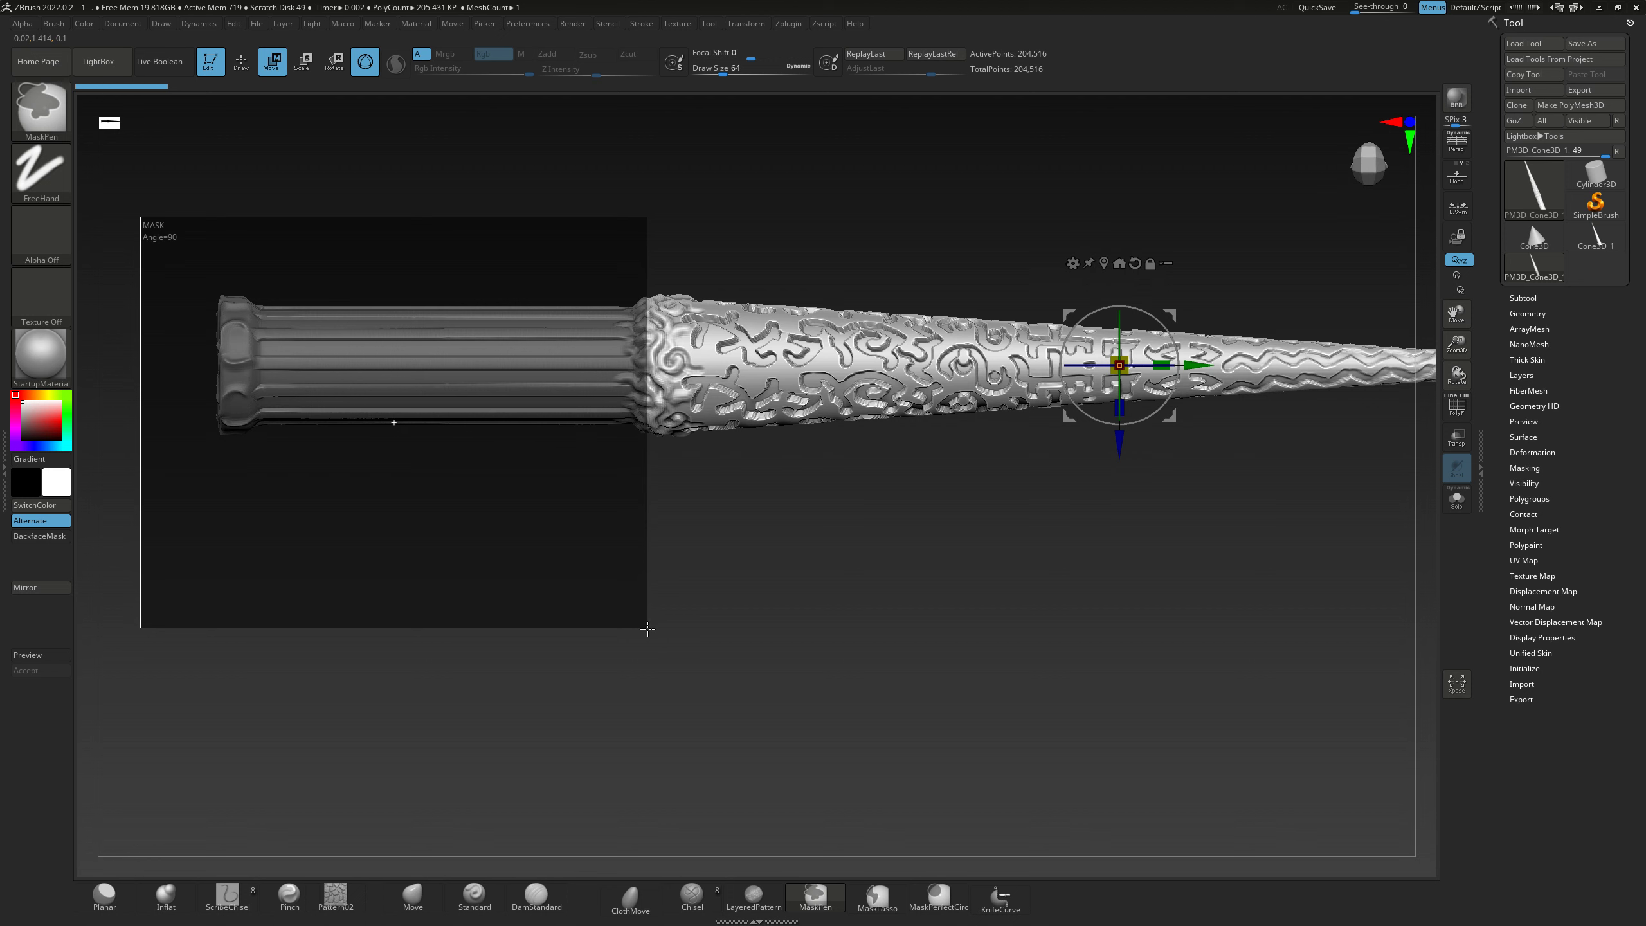
left_click(602, 692, "ctrl")
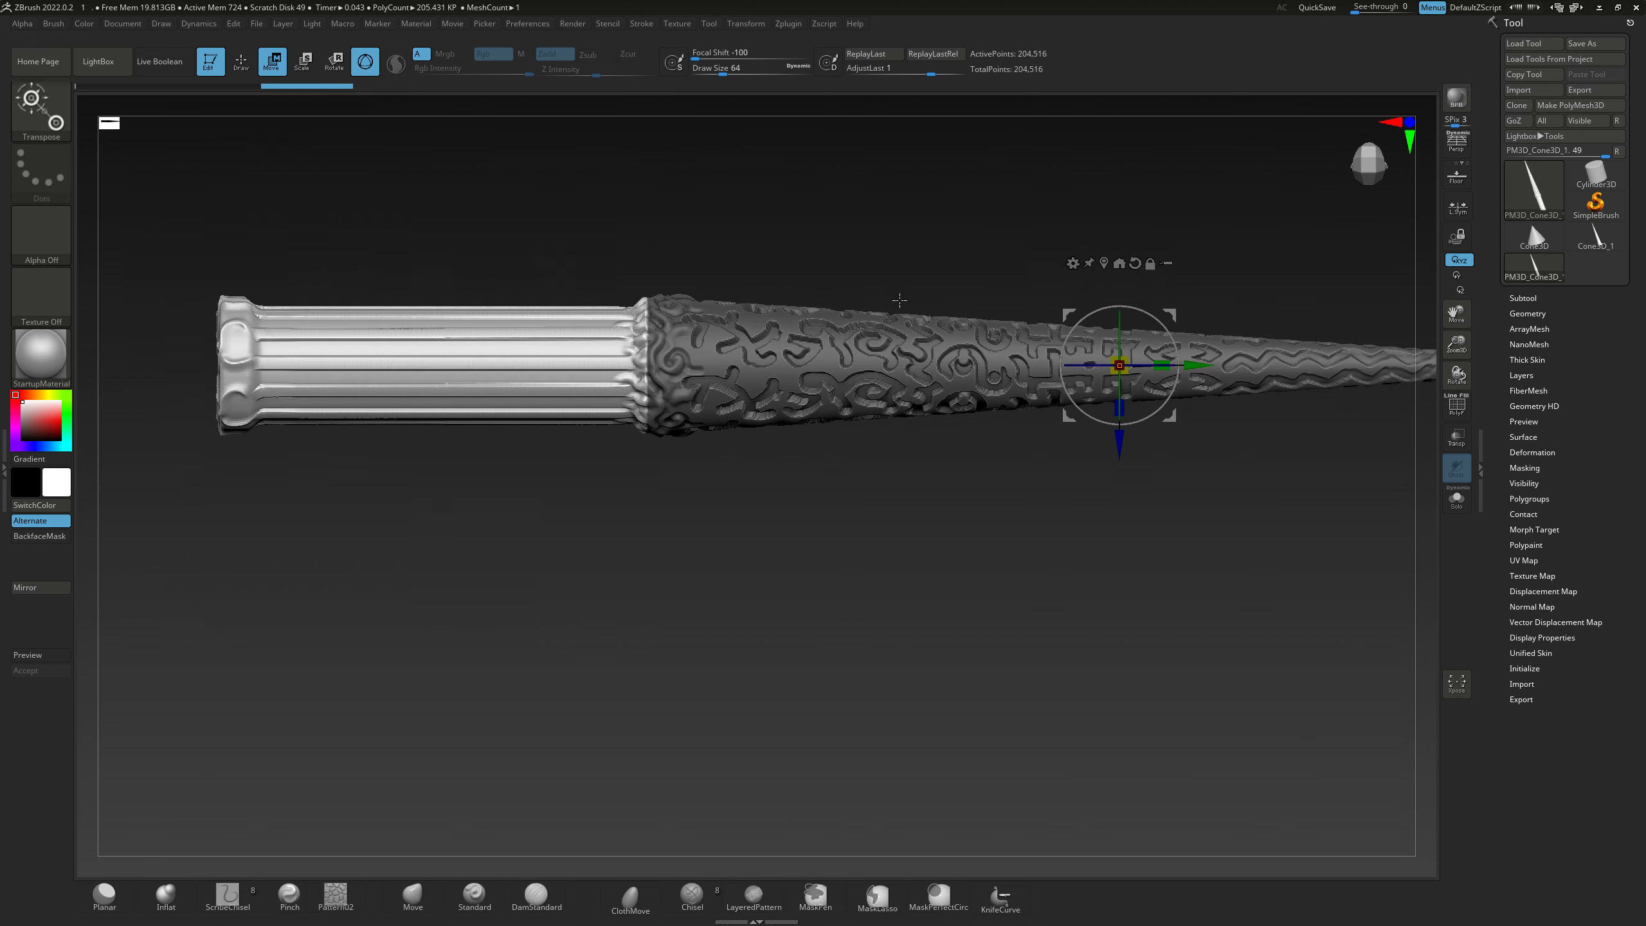
left_click(1120, 262)
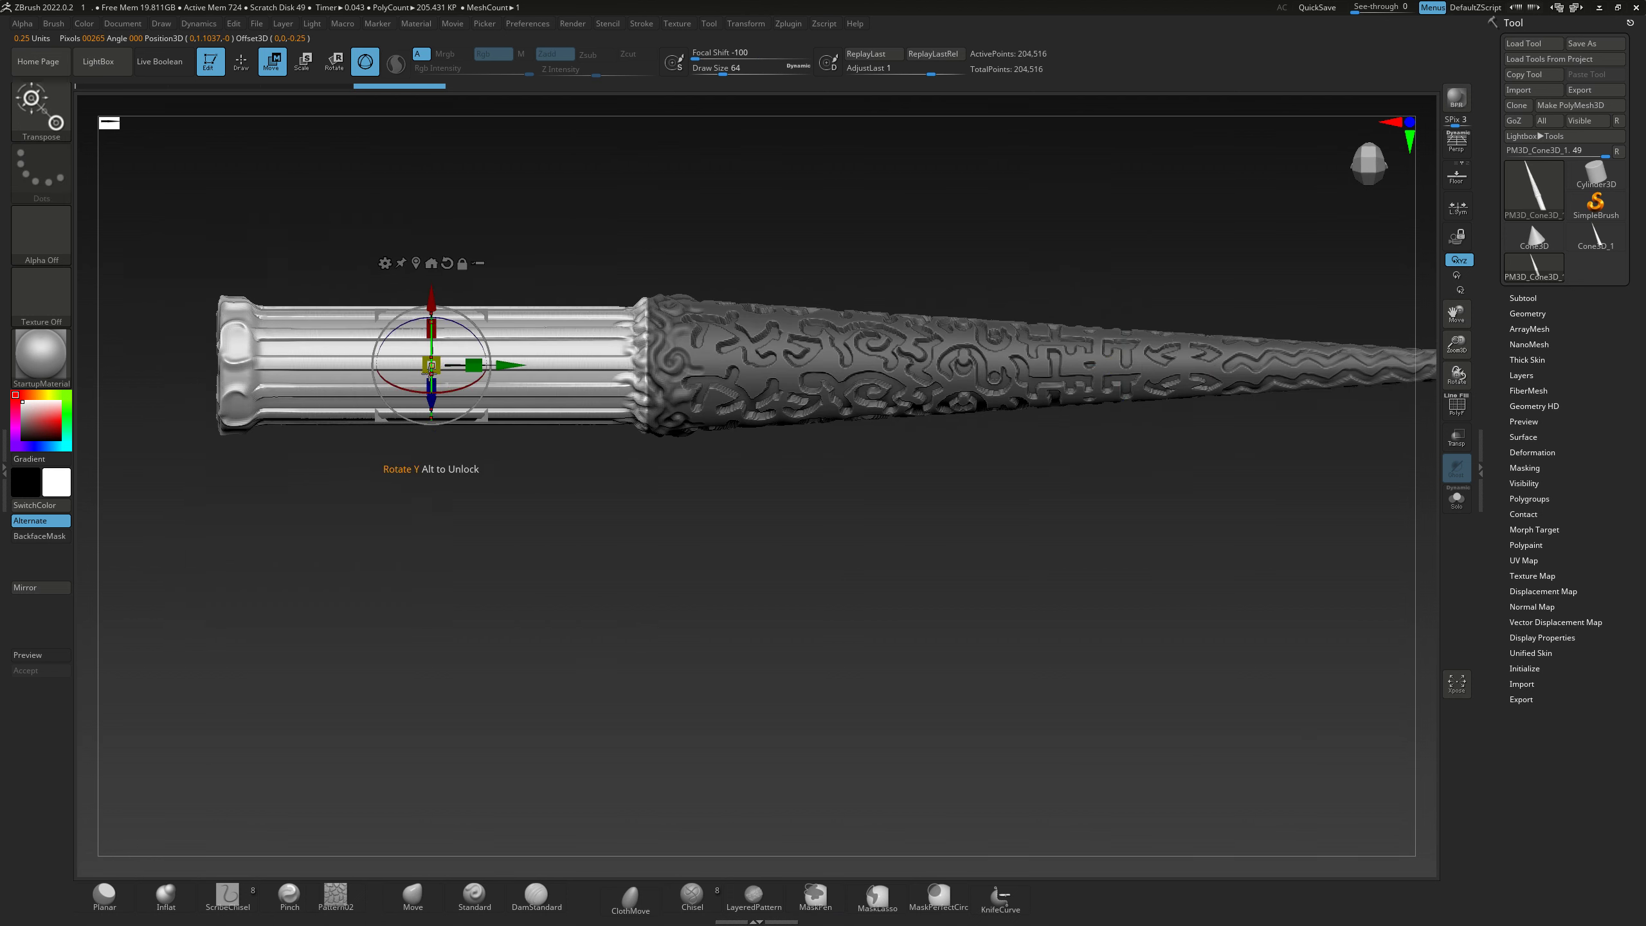
scroll(435, 352, "up", 5)
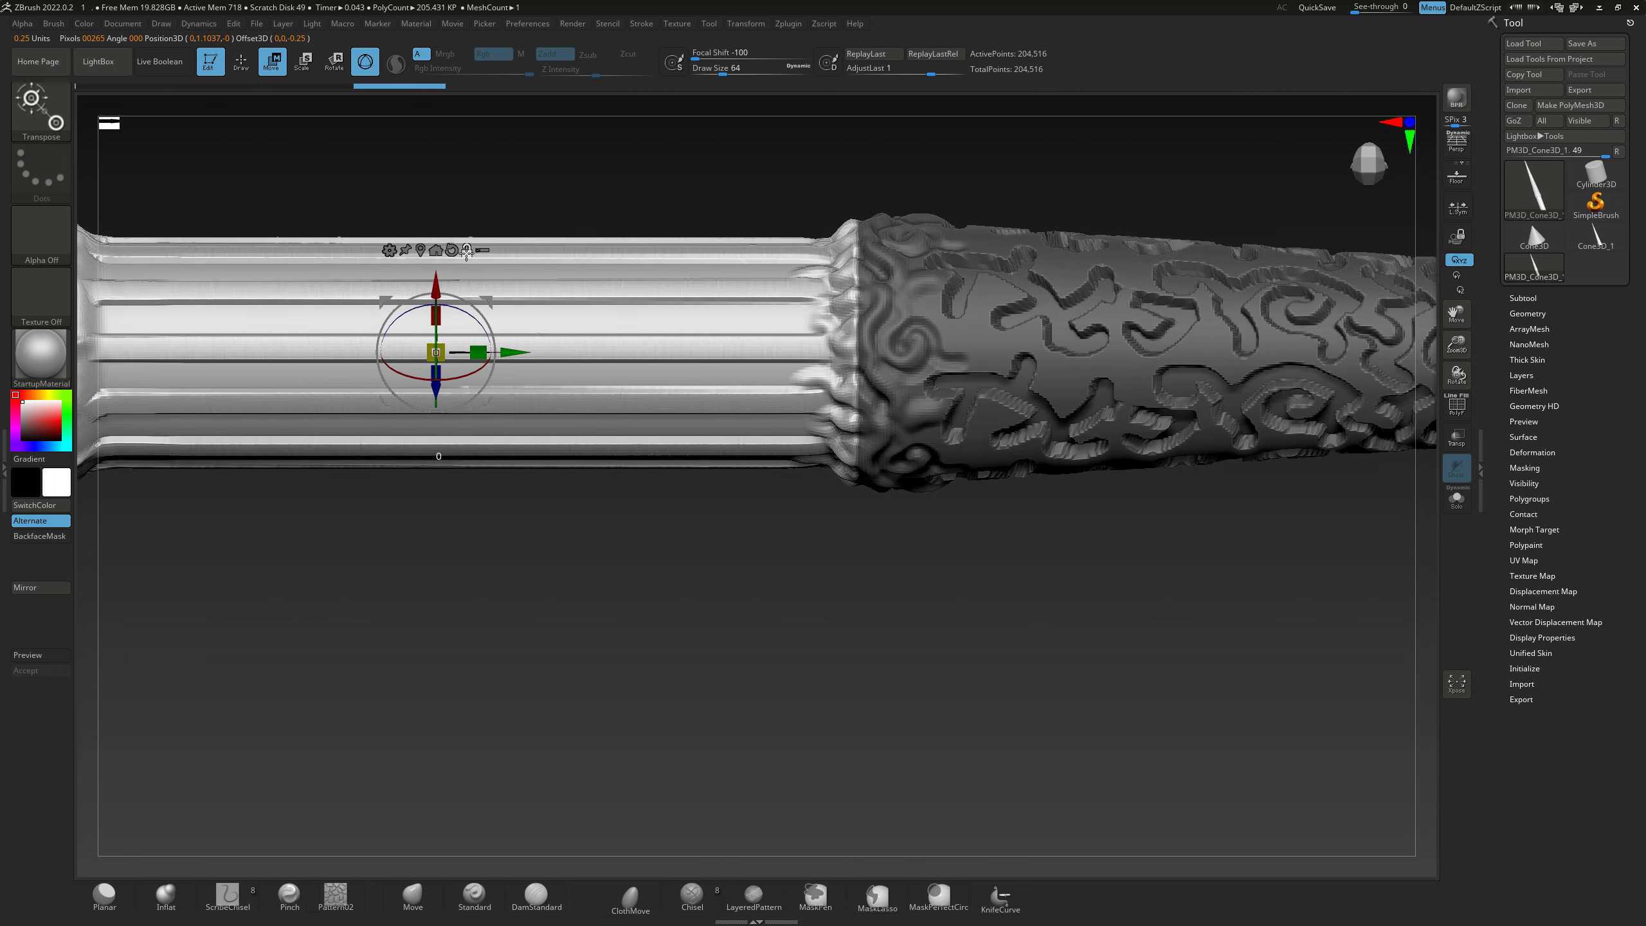
left_click(451, 251)
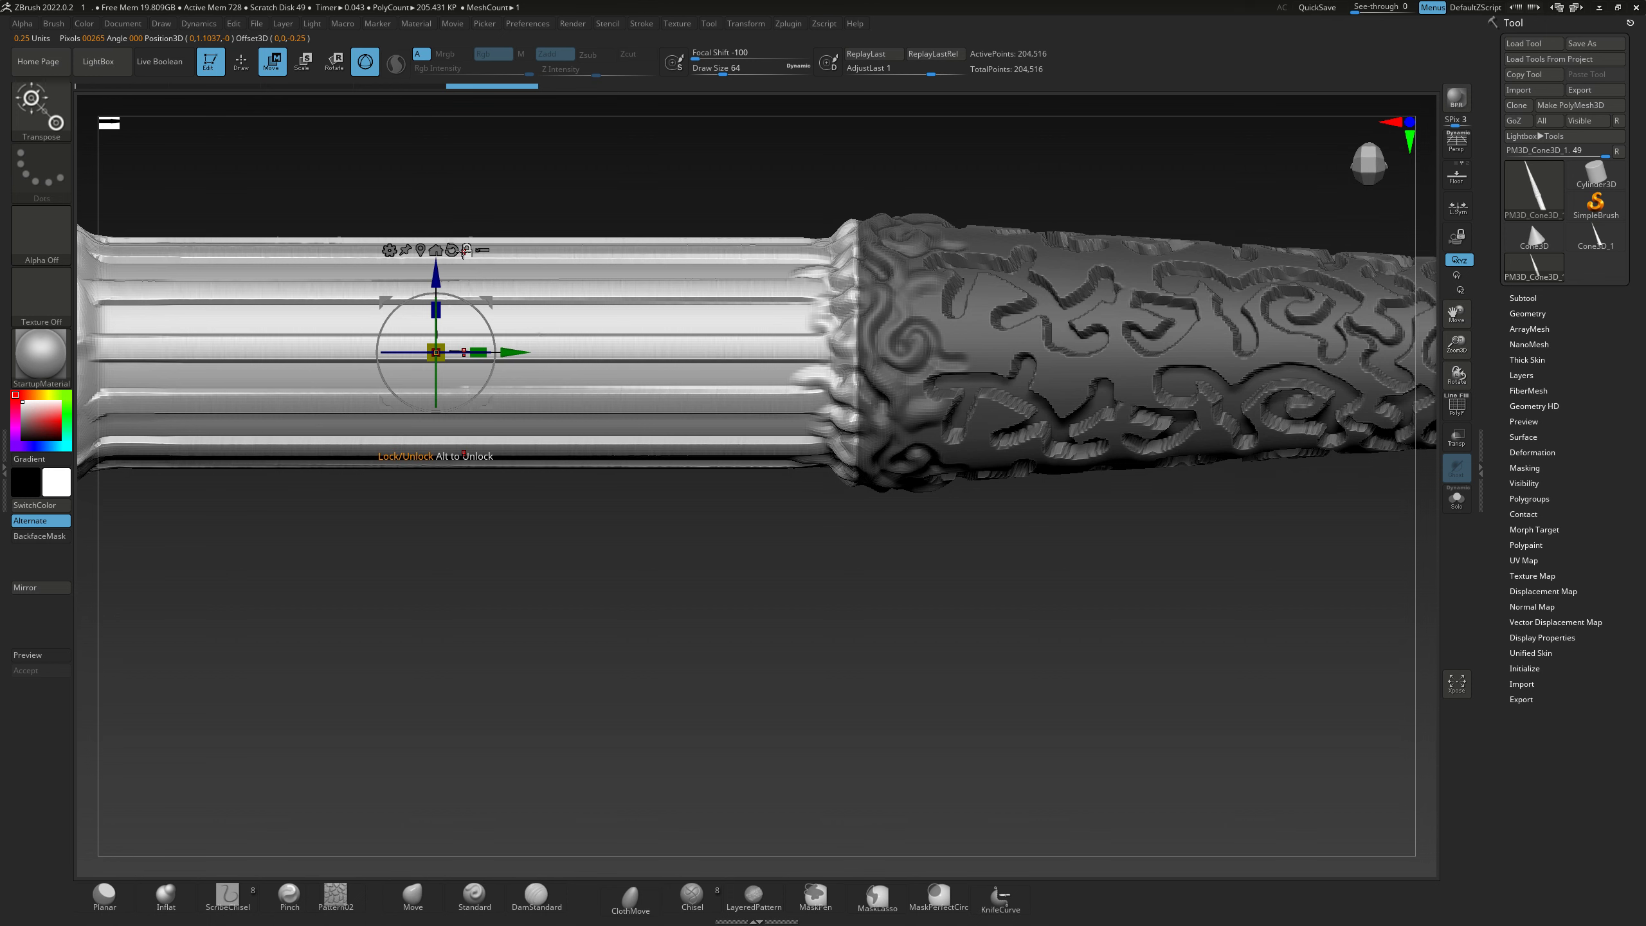
- Zoom out to the whole stick and return to Draw mode with the Standard brush
key("ctrl")
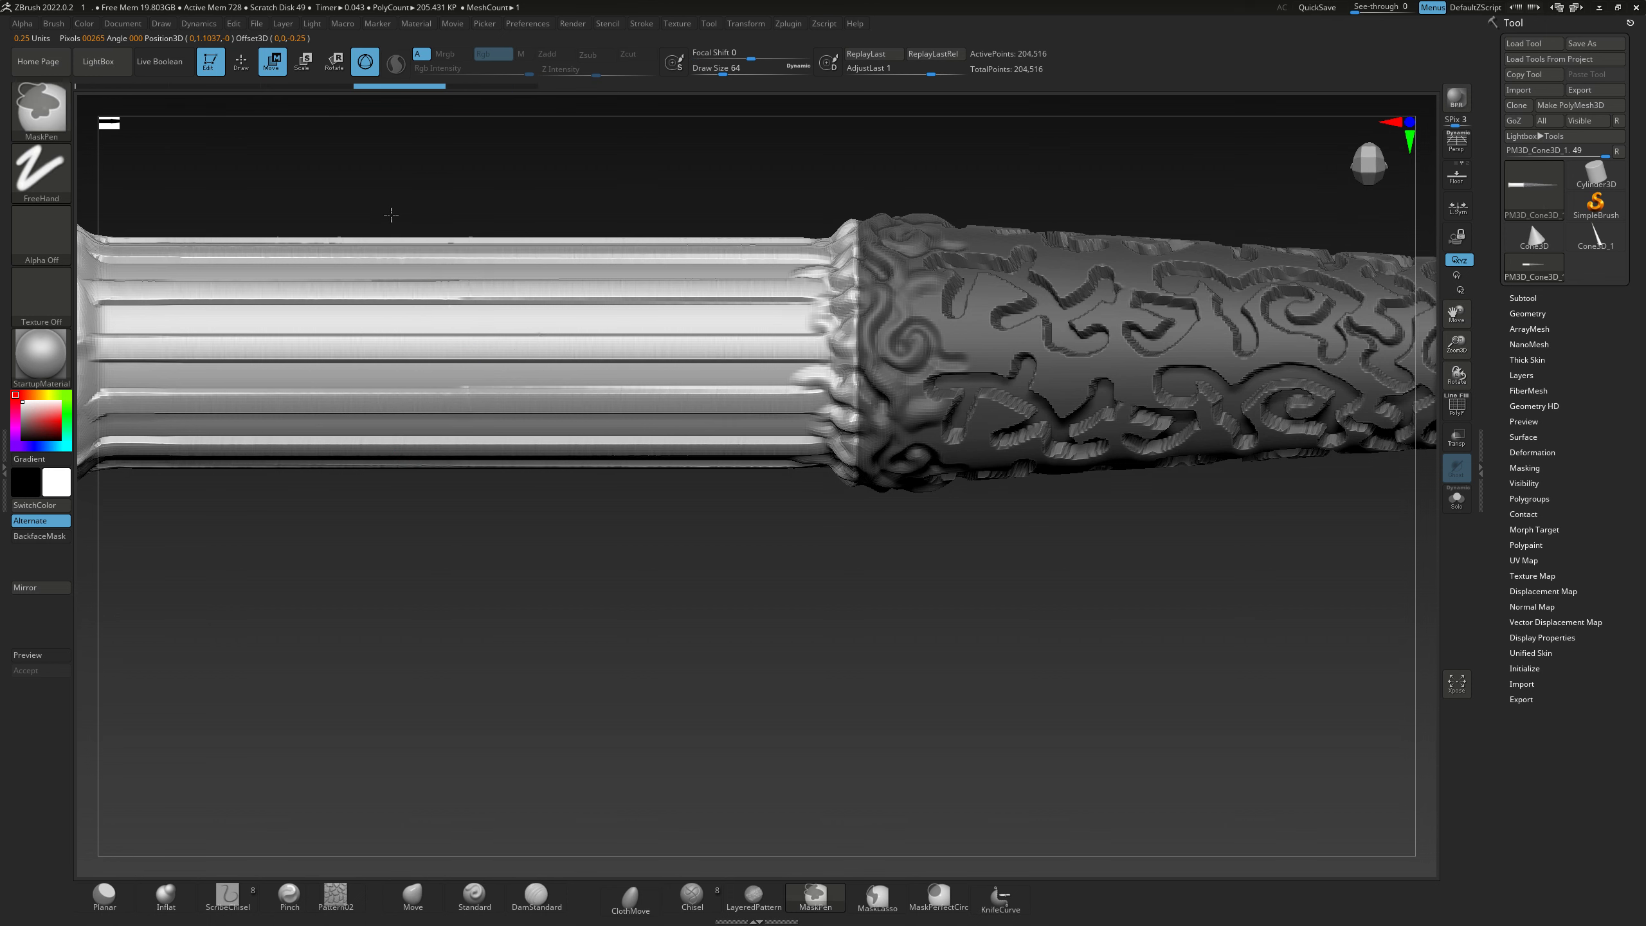
left_click_drag(391, 215, 706, 441, "alt")
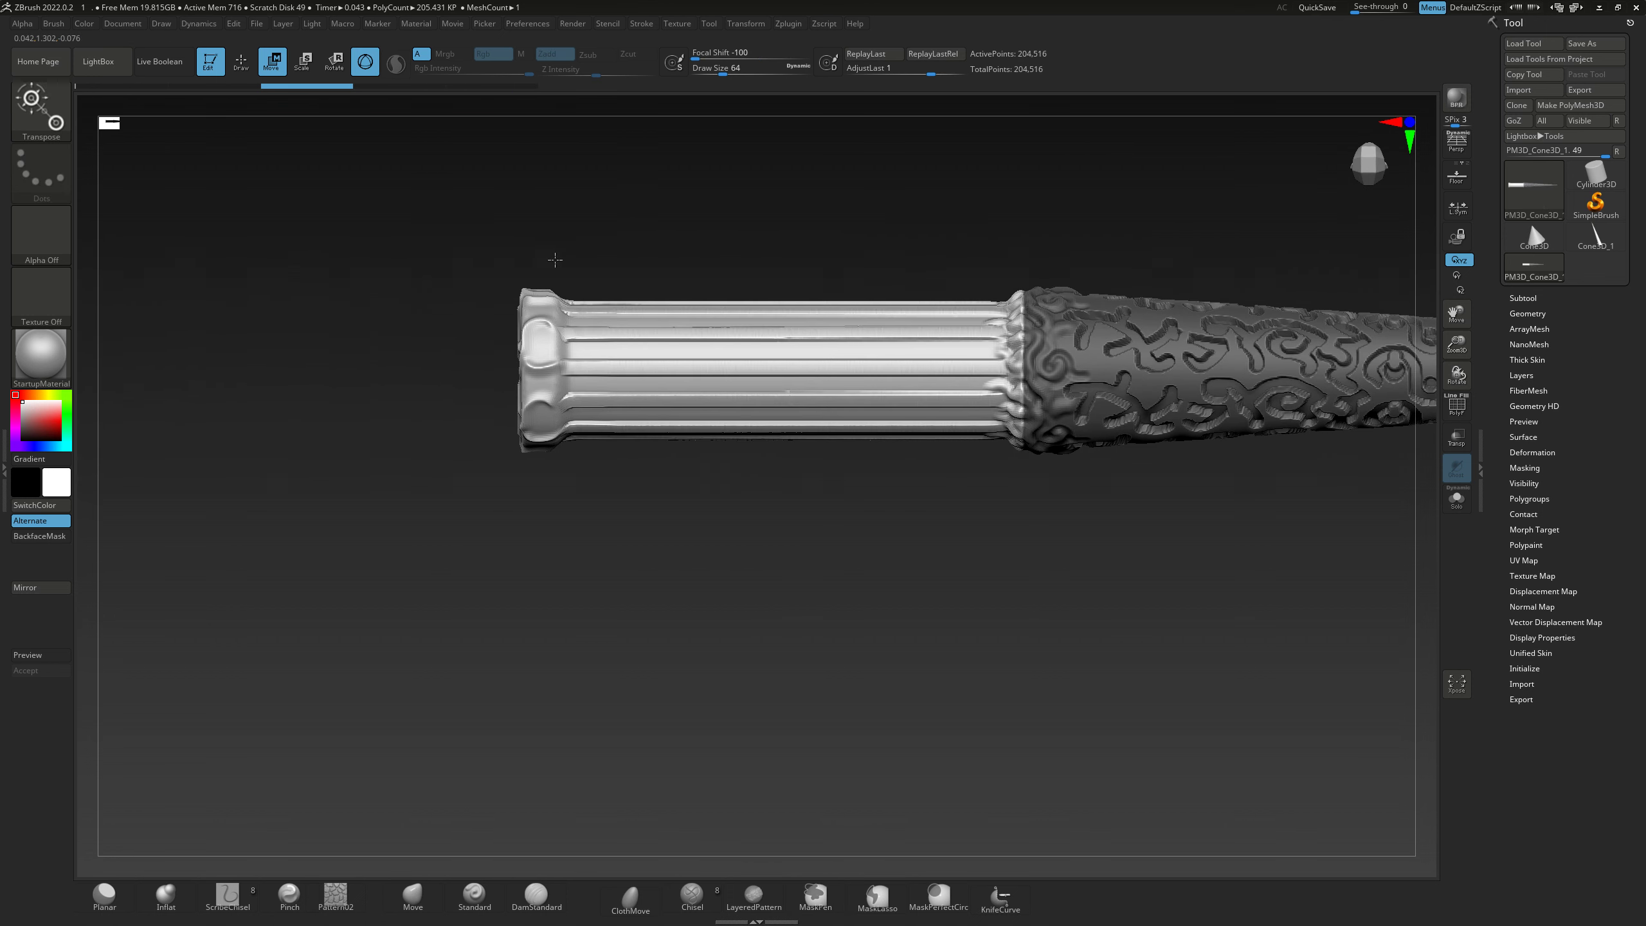
left_click(242, 73)
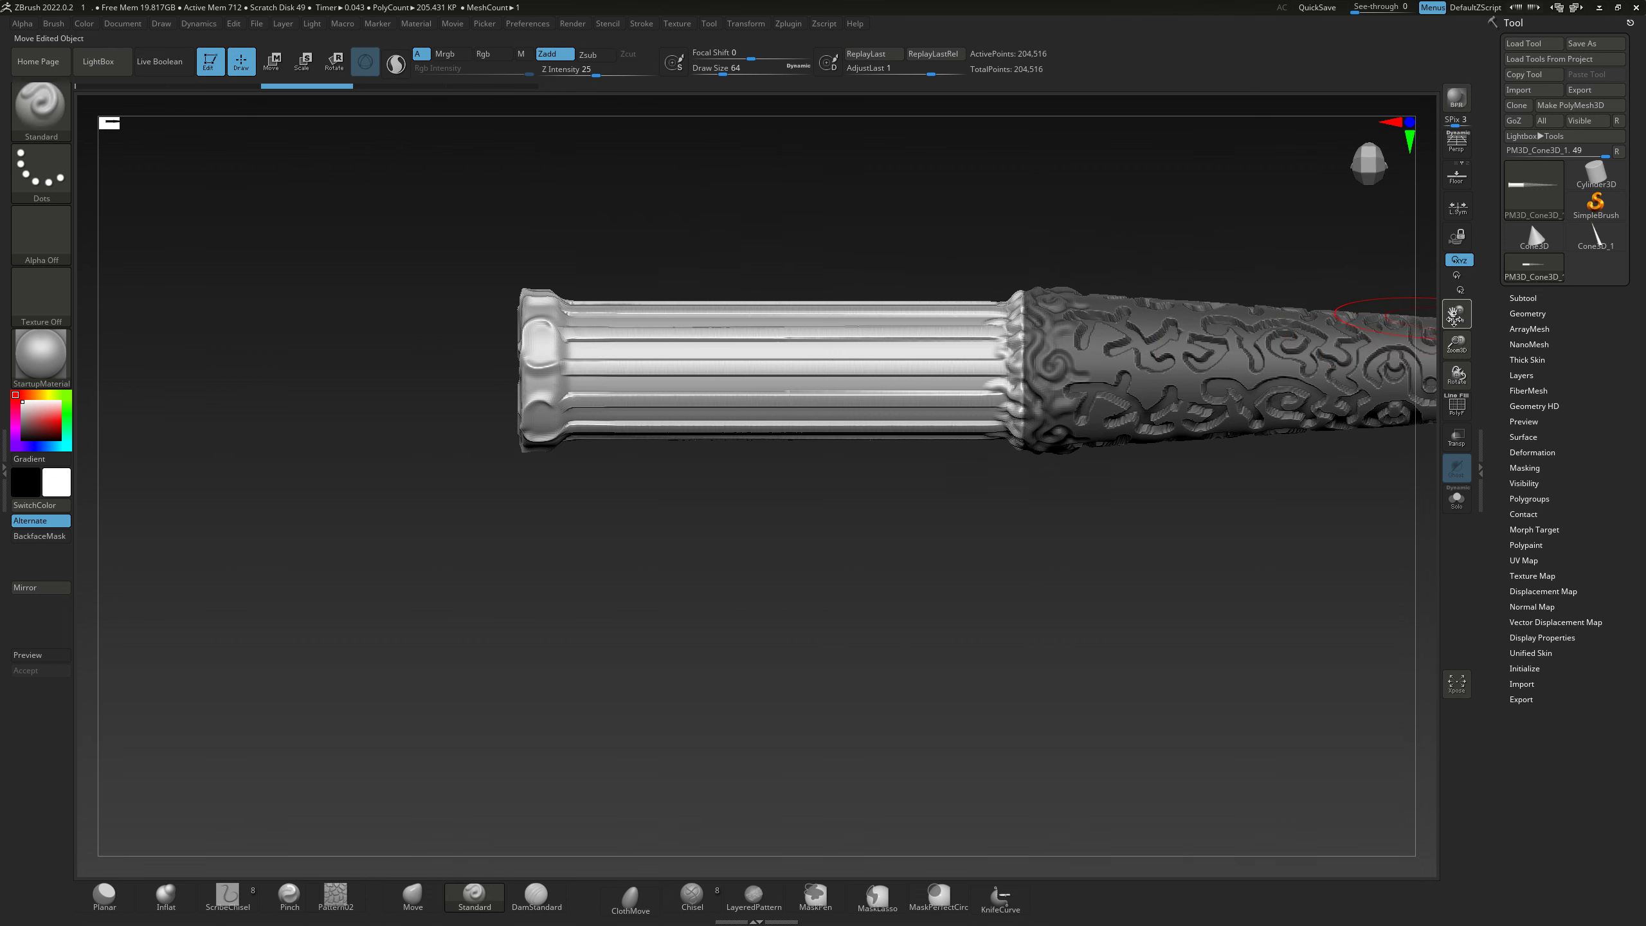
left_click_drag(1456, 316, 588, 452)
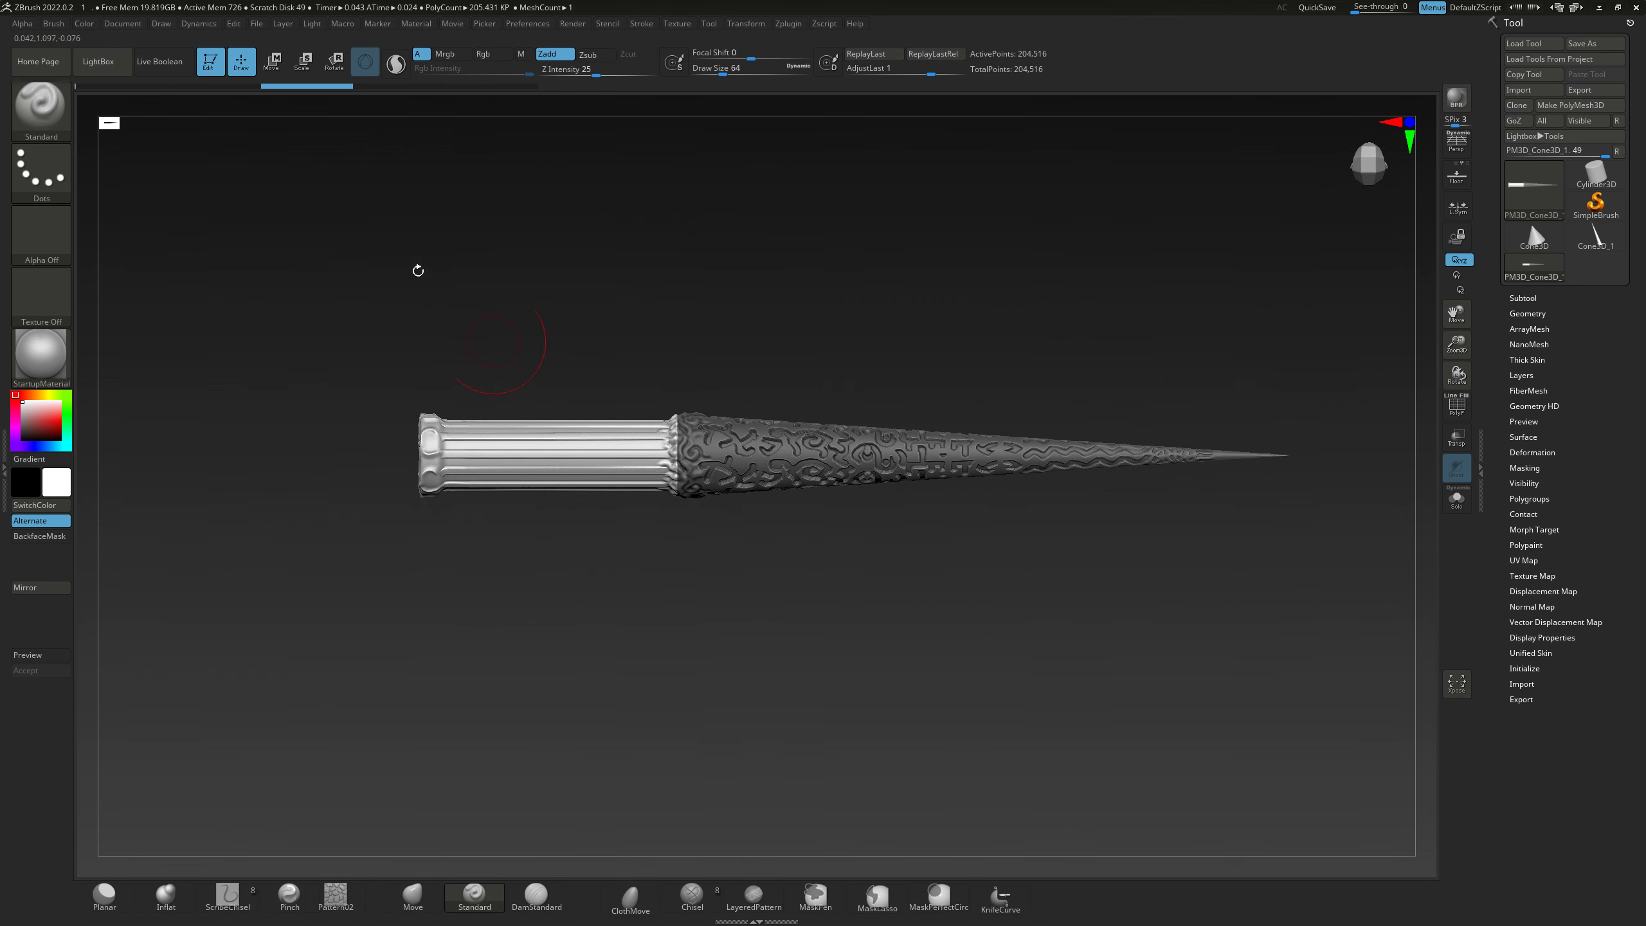
- In Move mode, centre the gizmo on the unmasked handle and realign its axes
left_click(275, 63)
left_click_drag(538, 558, 543, 444, "alt")
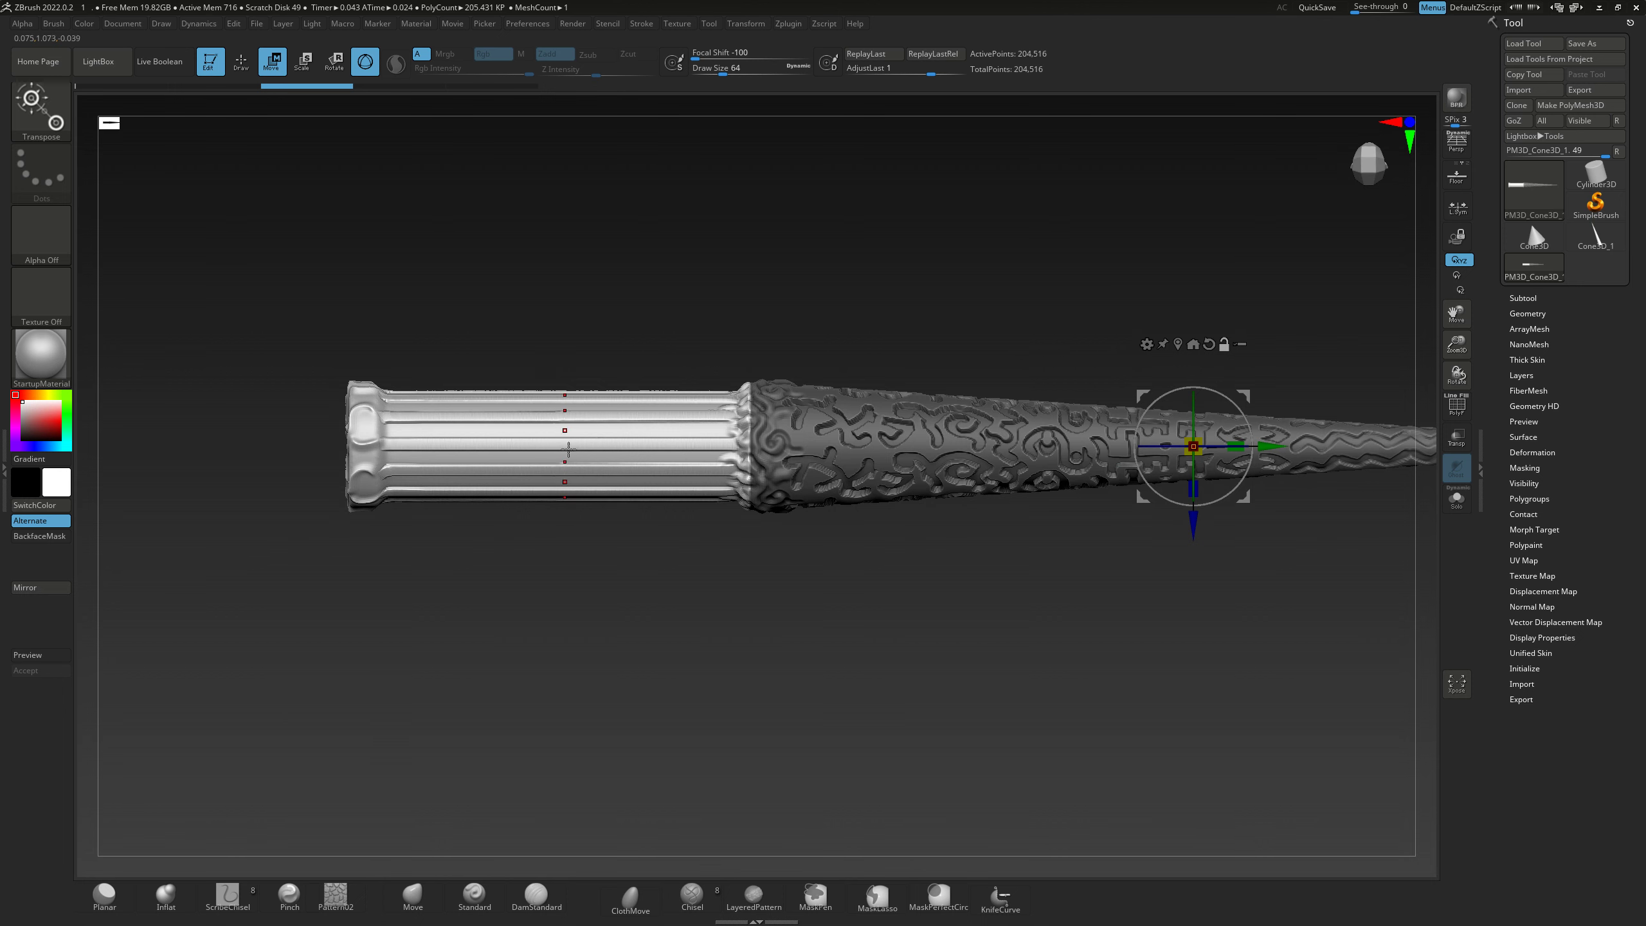
left_click(1174, 350)
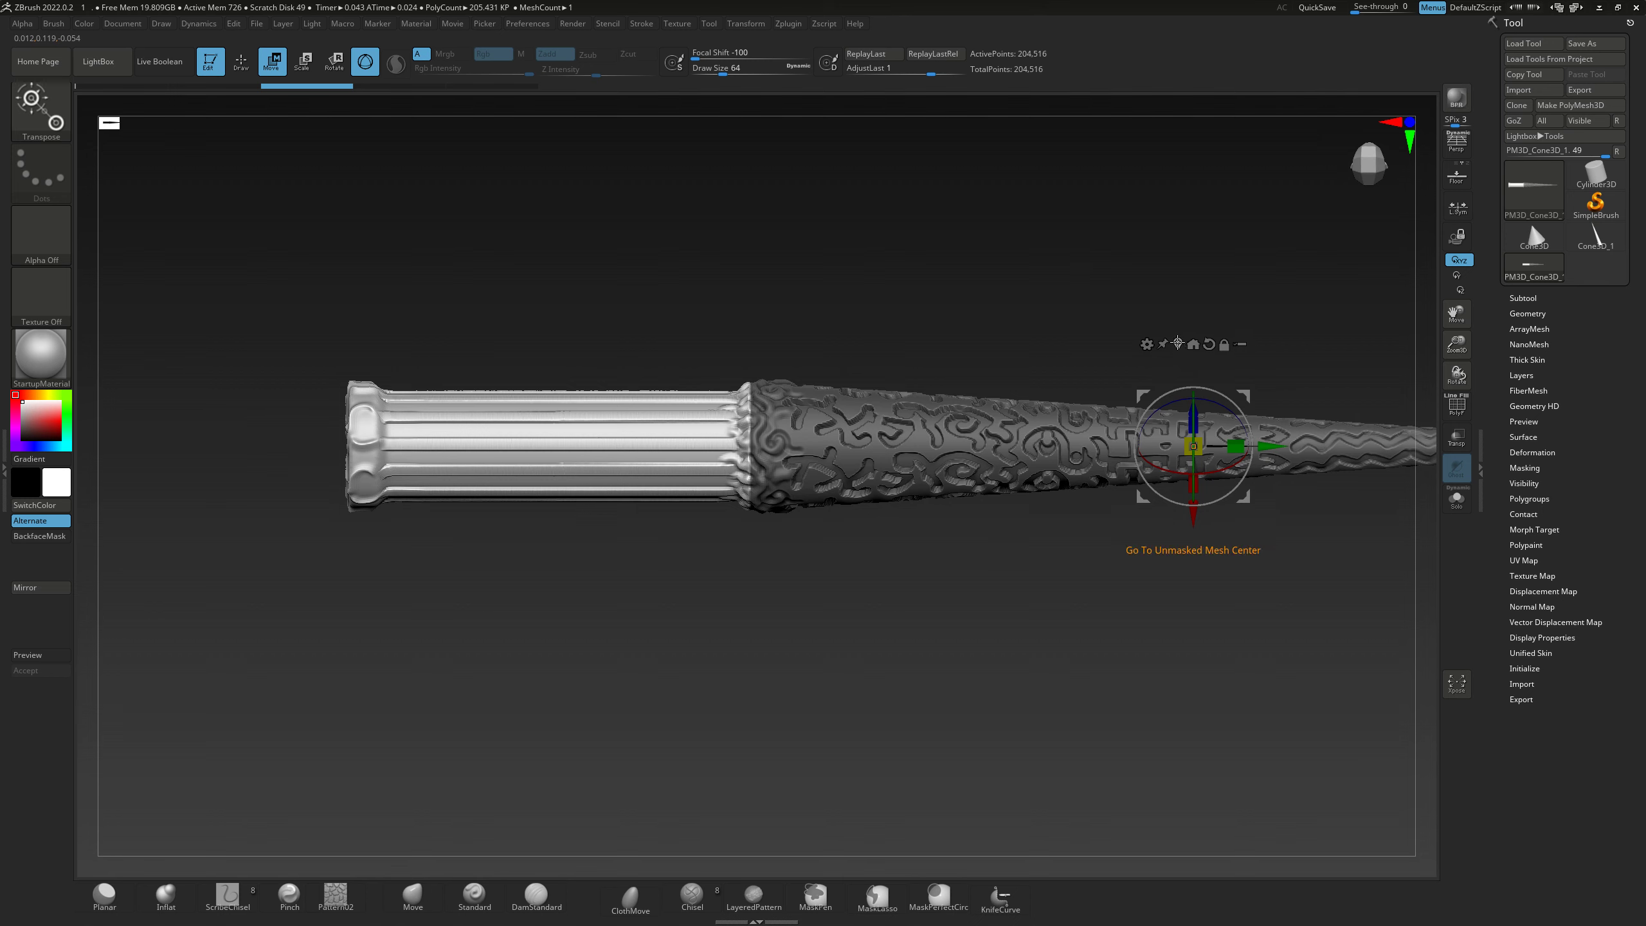
left_click(1179, 344)
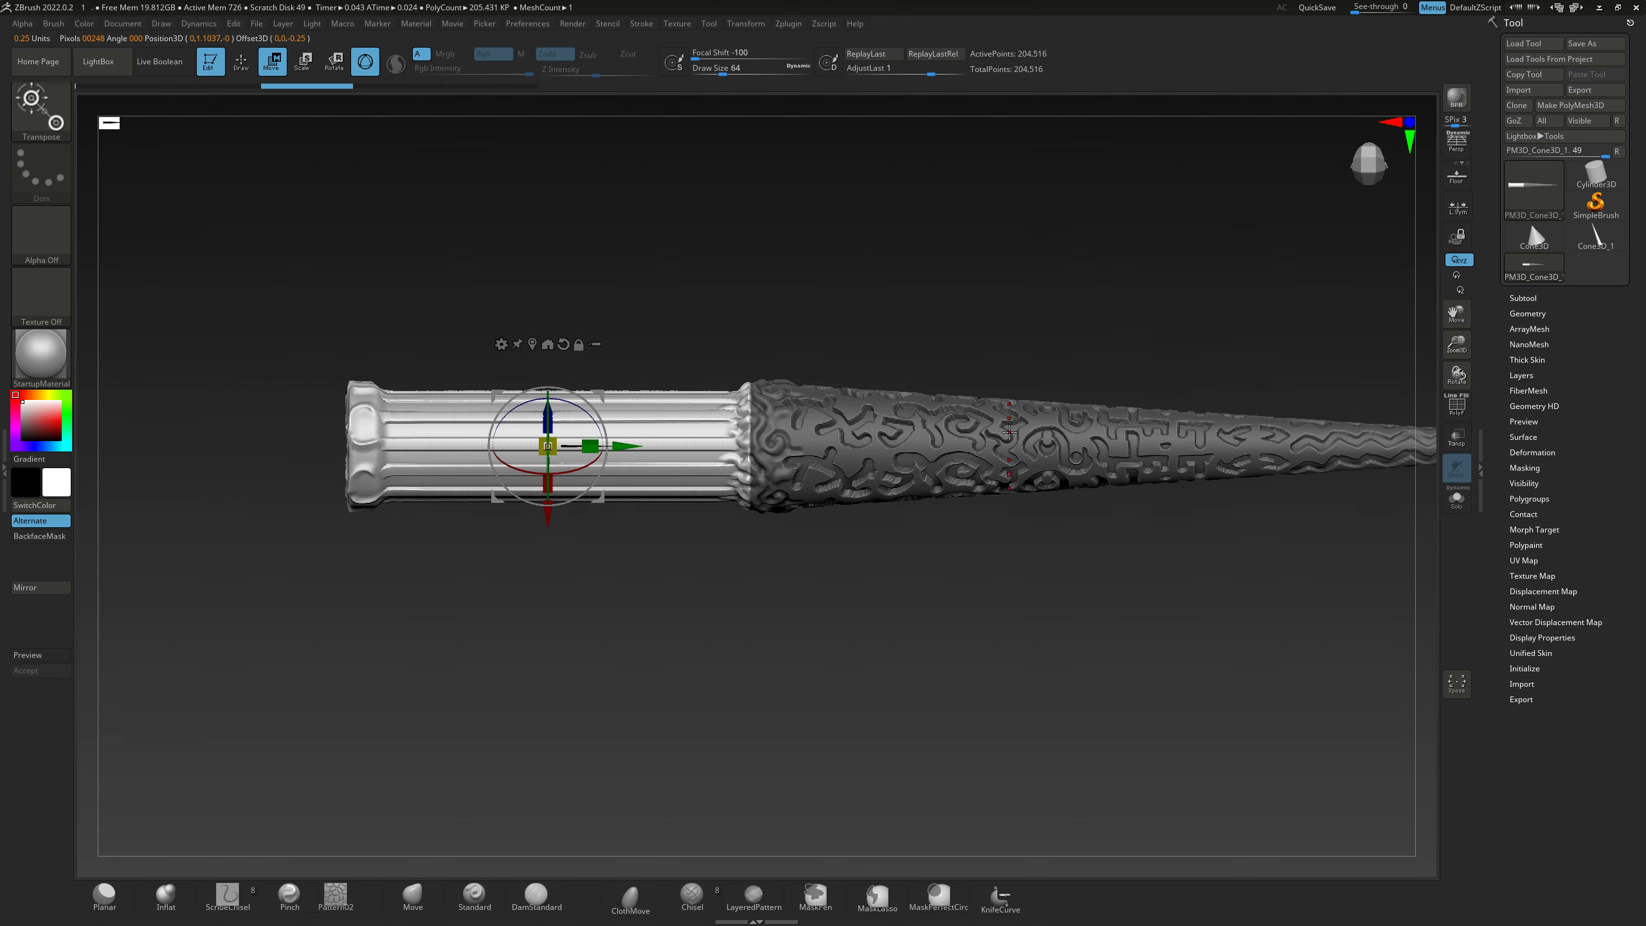
scroll(520, 373, "up", 5)
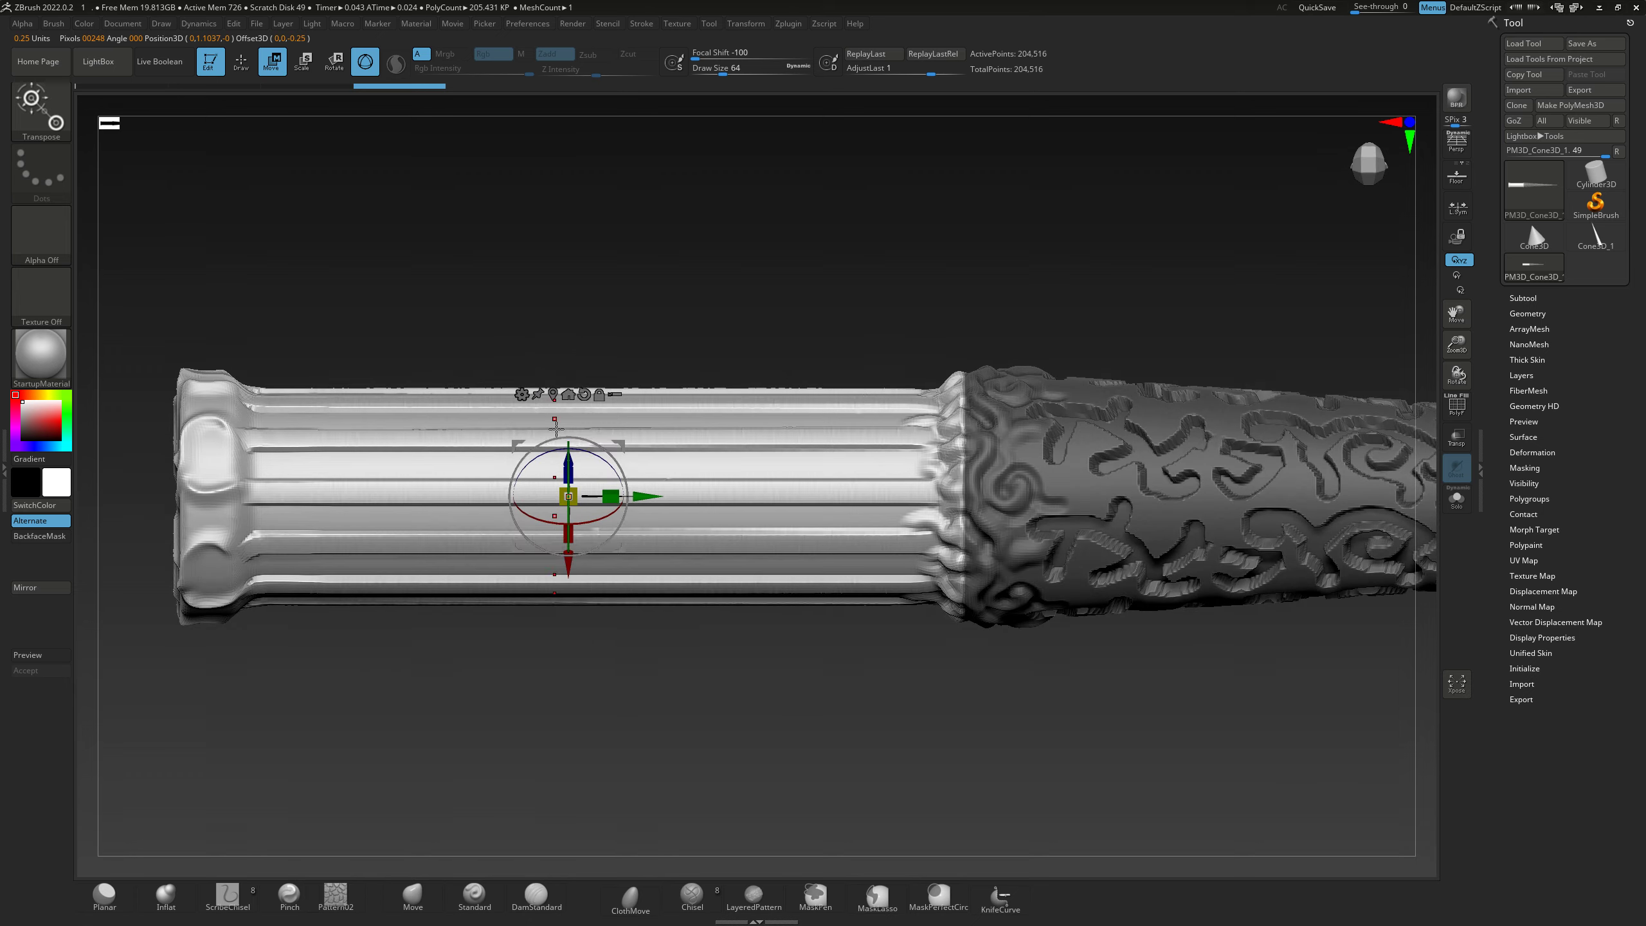
left_click_drag(547, 478, 569, 506, "alt")
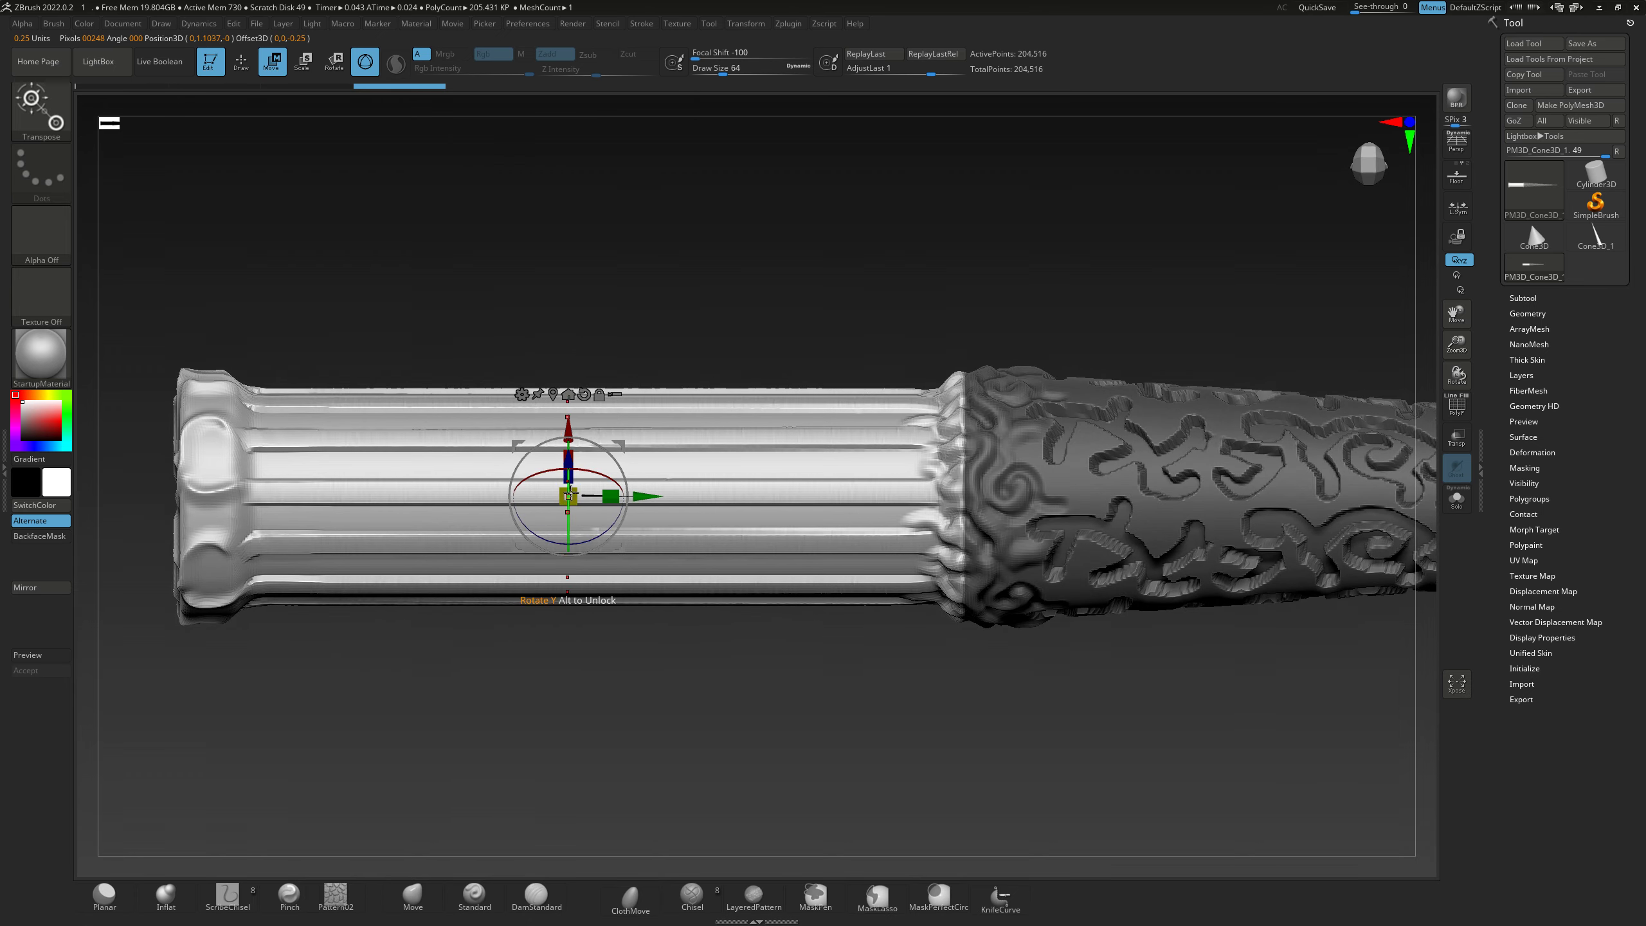
- Orbit around the handle's end cap until it stands near-vertical
right_click_drag(579, 488, 503, 515)
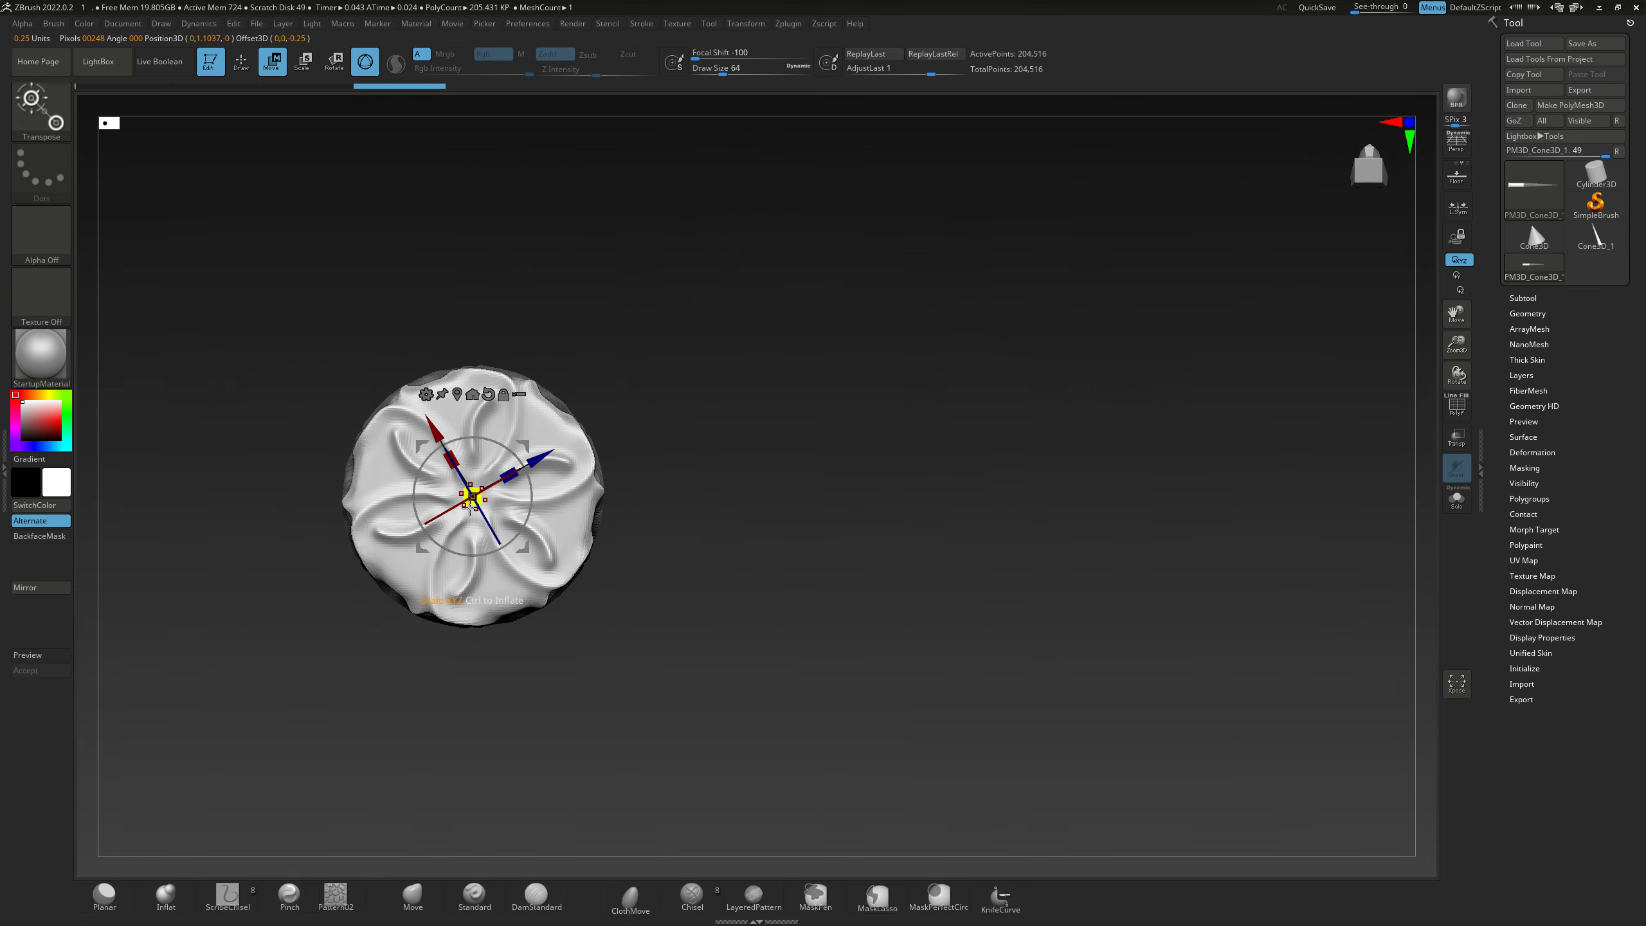
right_click_drag(530, 439, 815, 492)
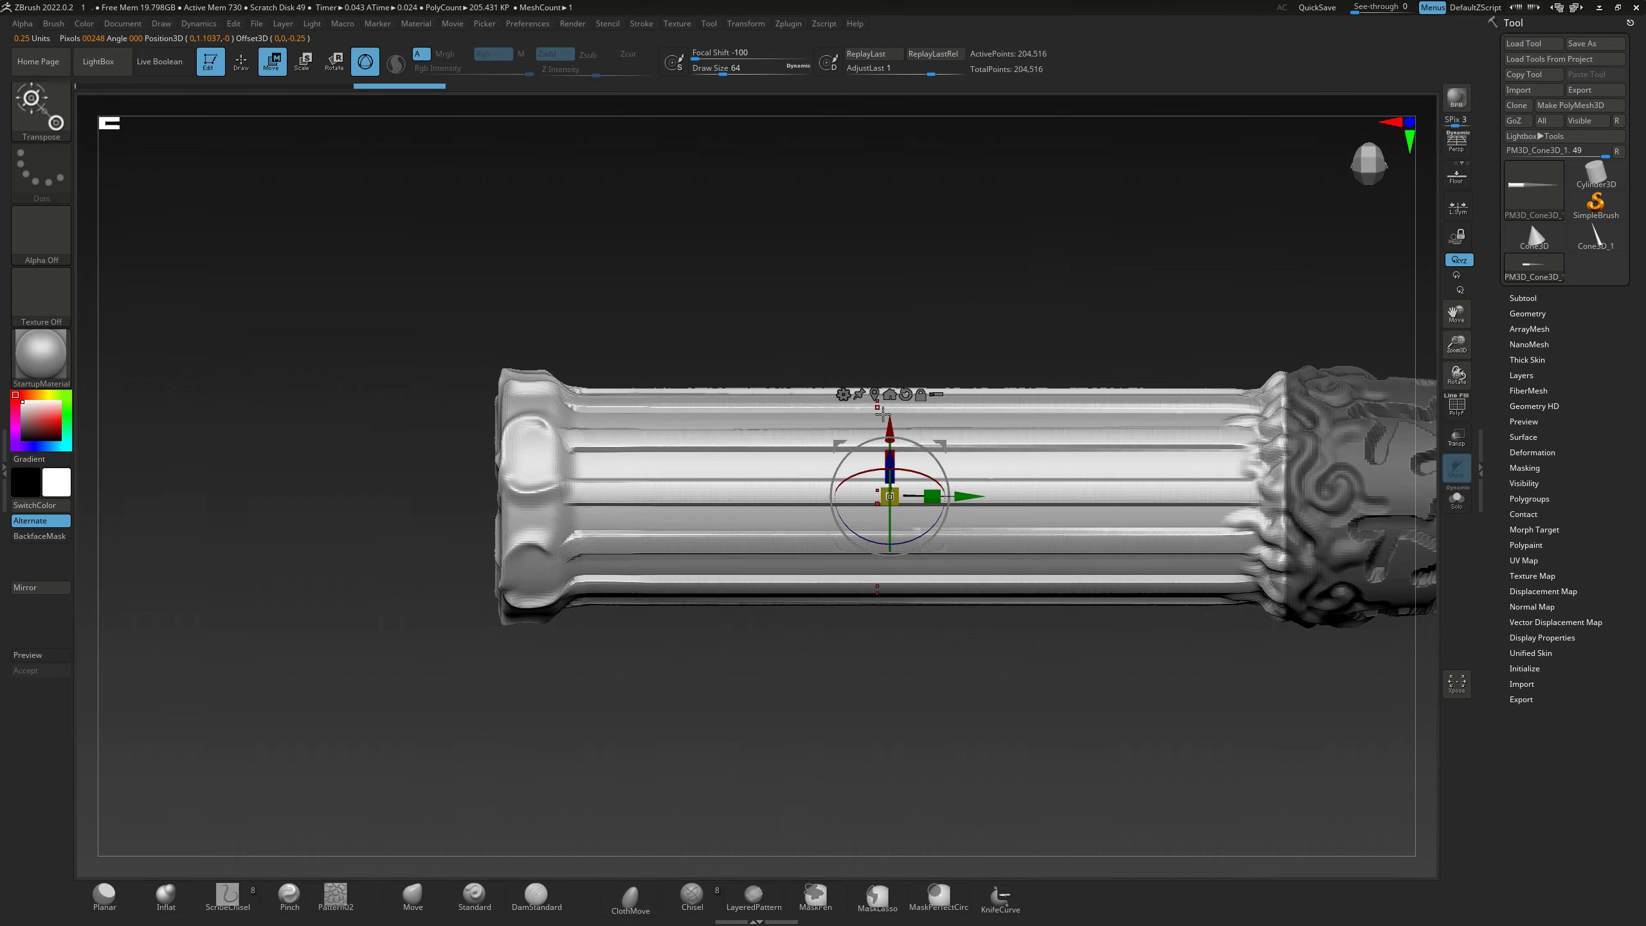
mouse_move(899, 415)
right_mouse_down()
mouse_move(911, 640)
mouse_move(914, 594)
right_mouse_up()
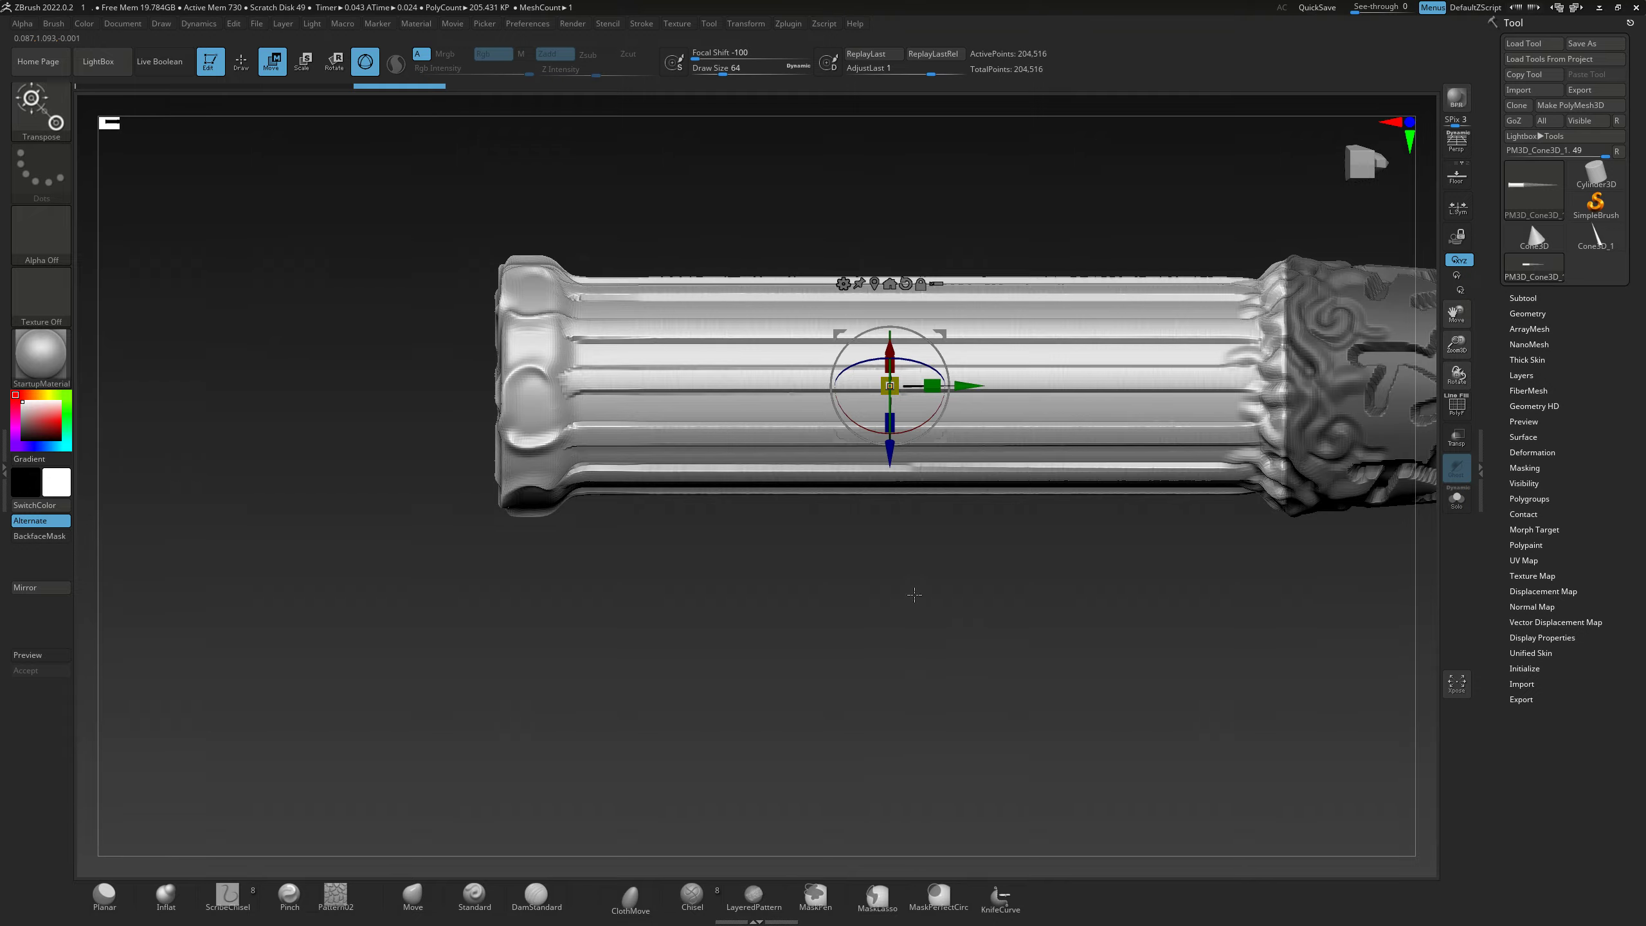
right_click_drag(882, 490, 842, 582)
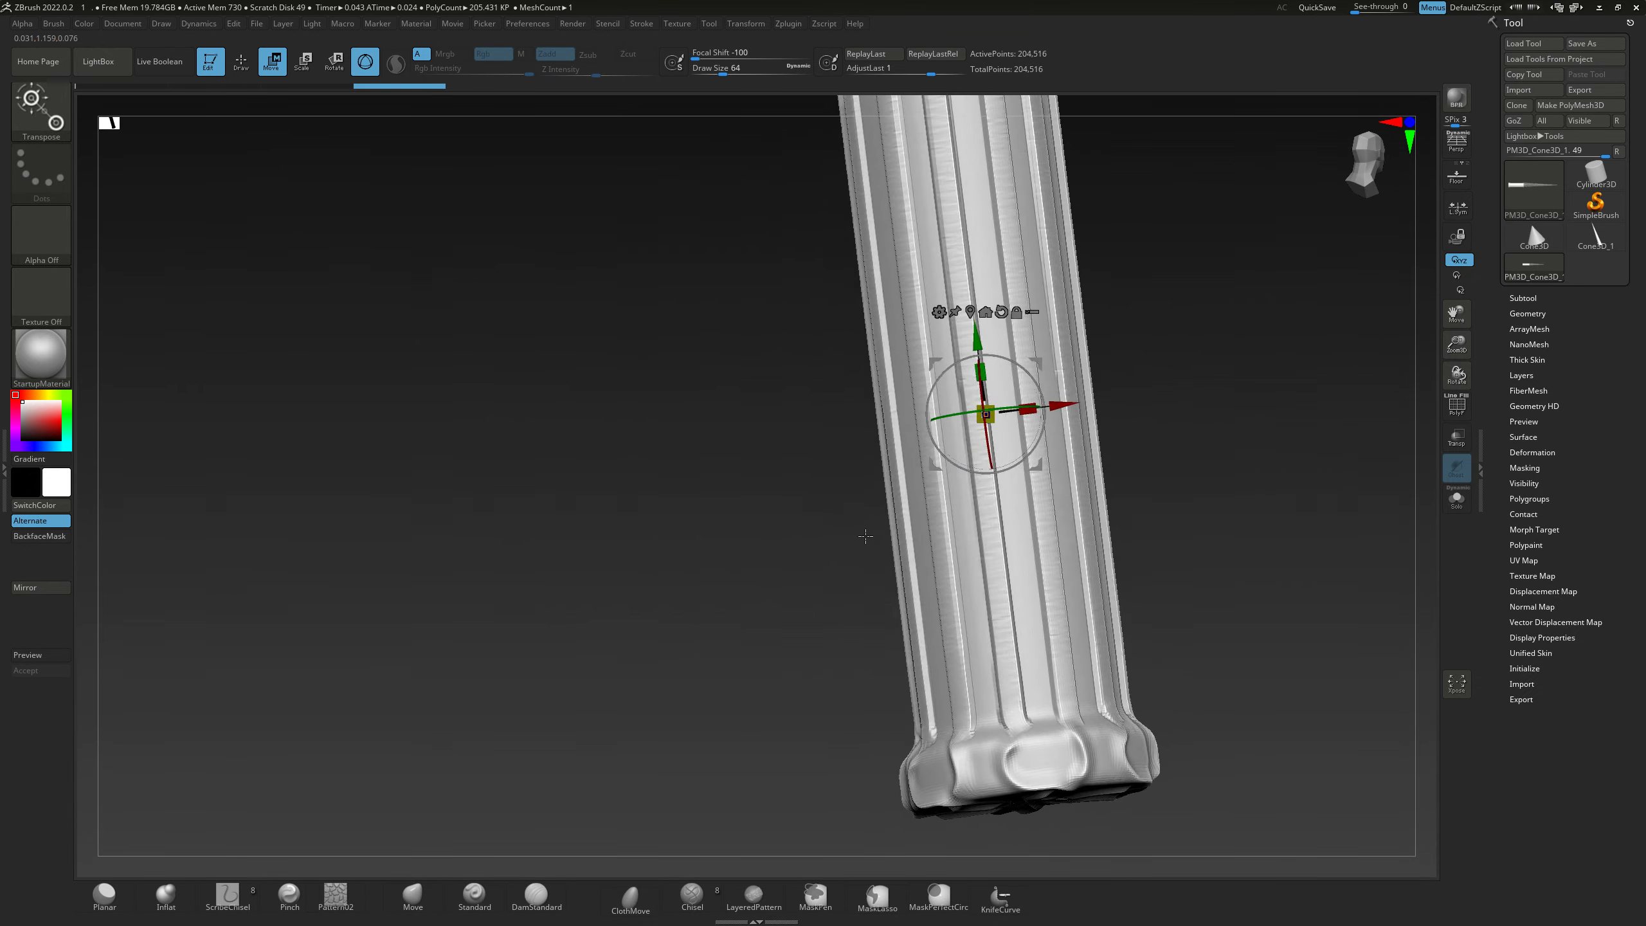
- Scale the fluted column narrower with the gizmo, redoing it once after an undo, then return to Draw mode
mouse_move(843, 582)
right_mouse_down("shift")
mouse_move(973, 384)
mouse_move(943, 350)
right_mouse_up("shift")
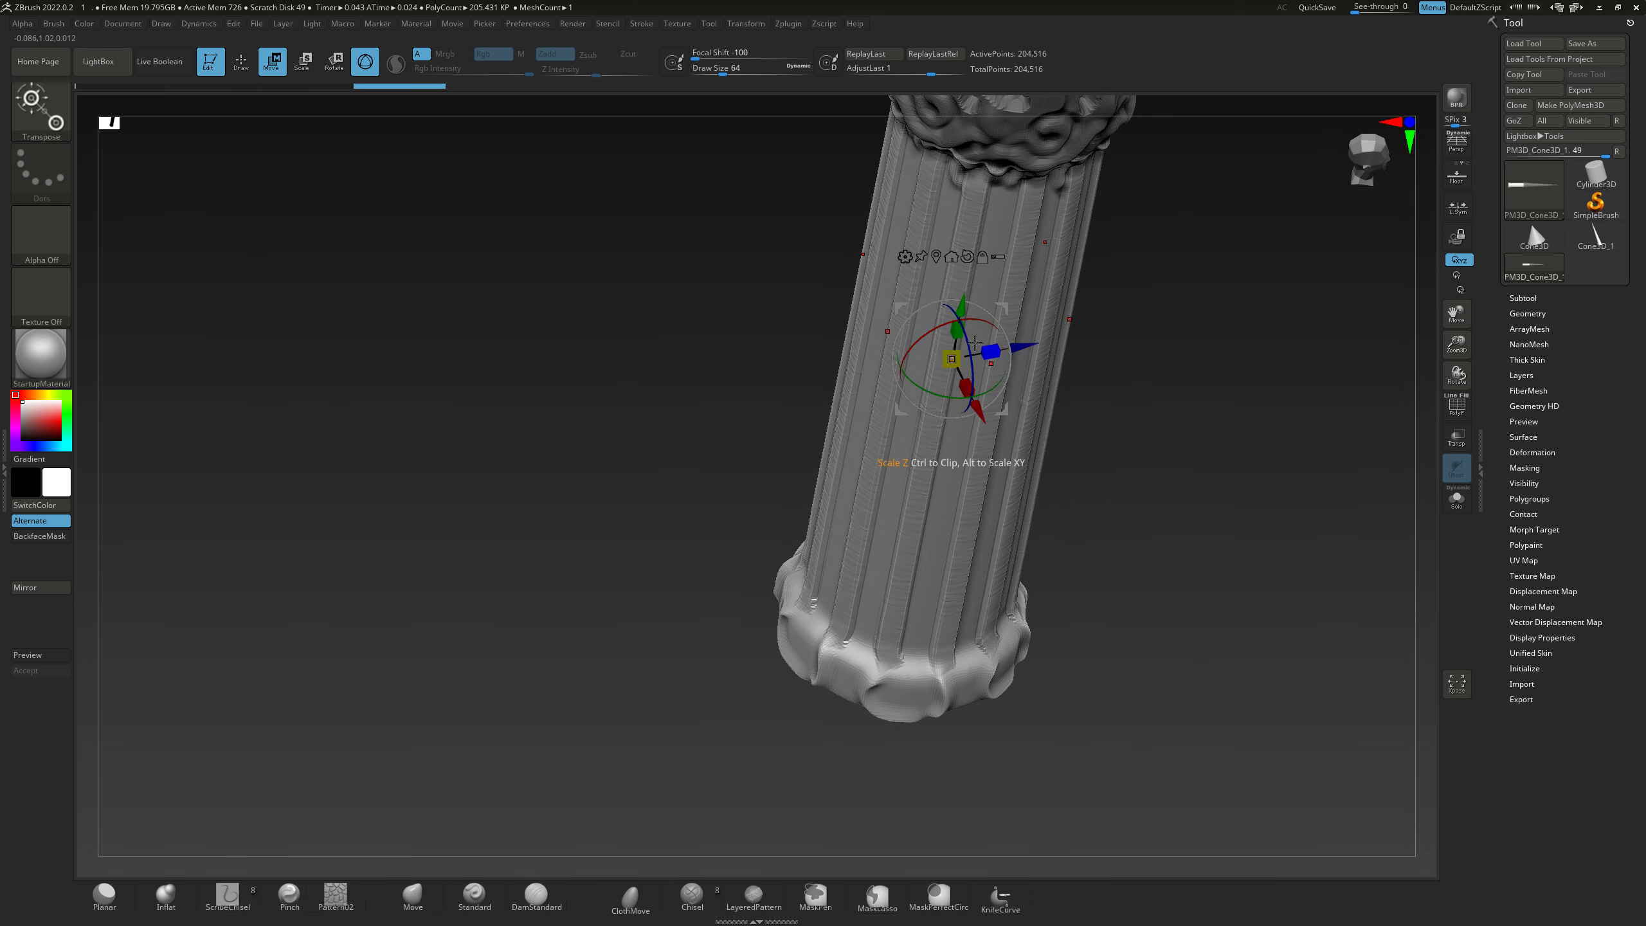
right_click_drag(938, 361, 942, 407, "shift")
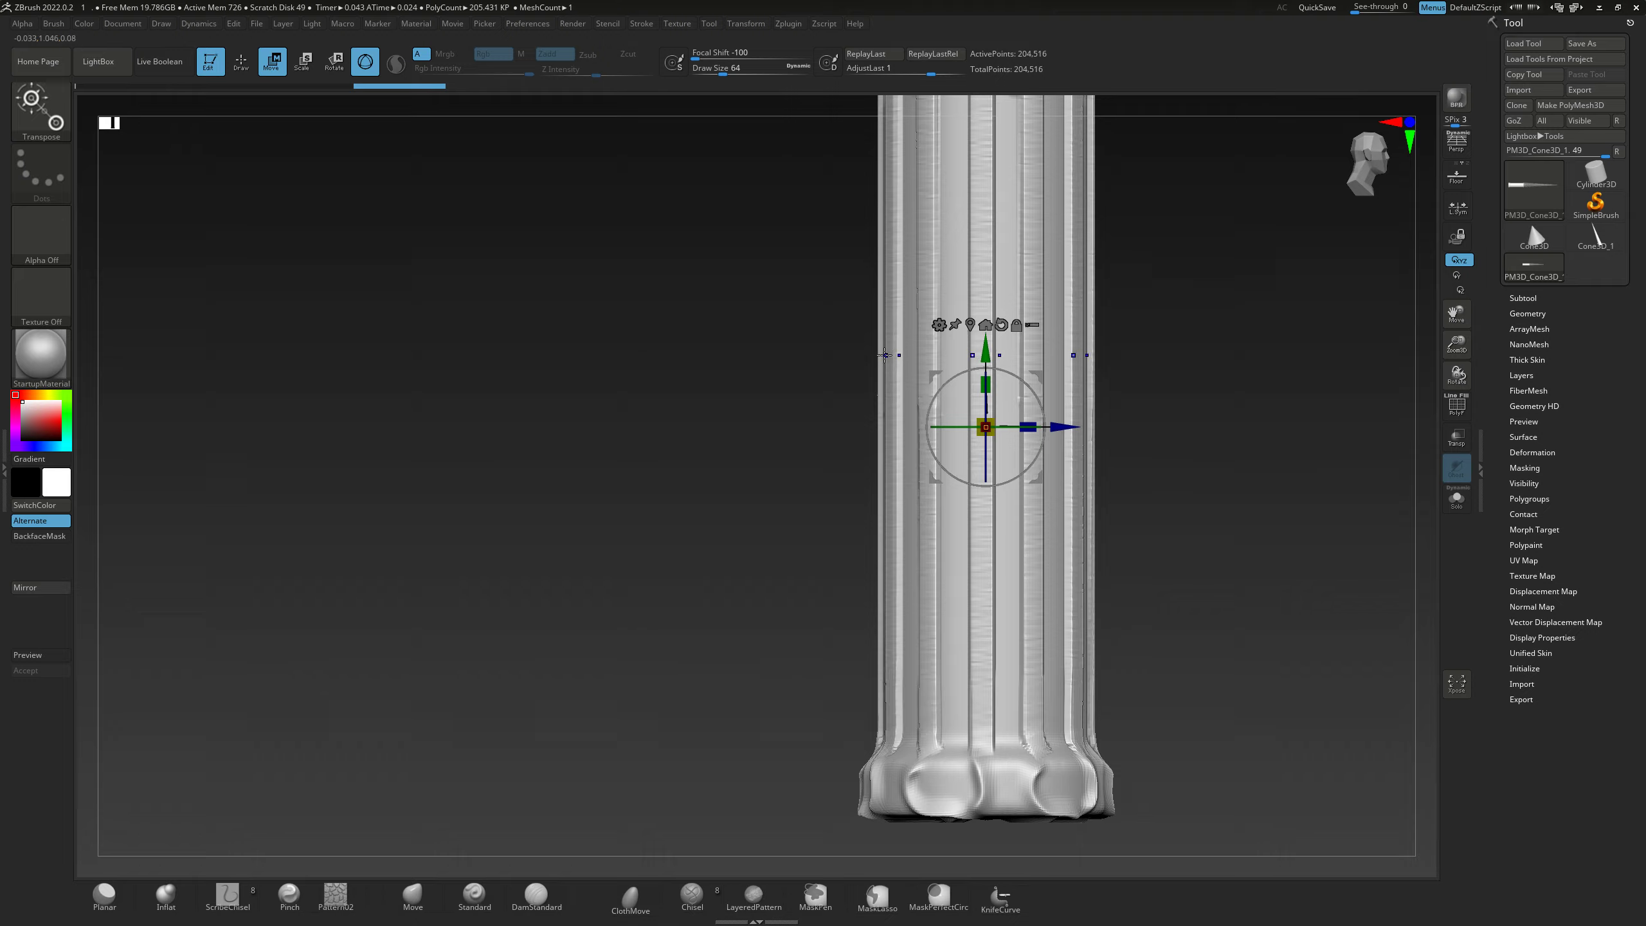
mouse_move(885, 355)
right_mouse_down()
mouse_move(874, 471)
mouse_move(849, 514)
mouse_move(873, 389)
right_mouse_up()
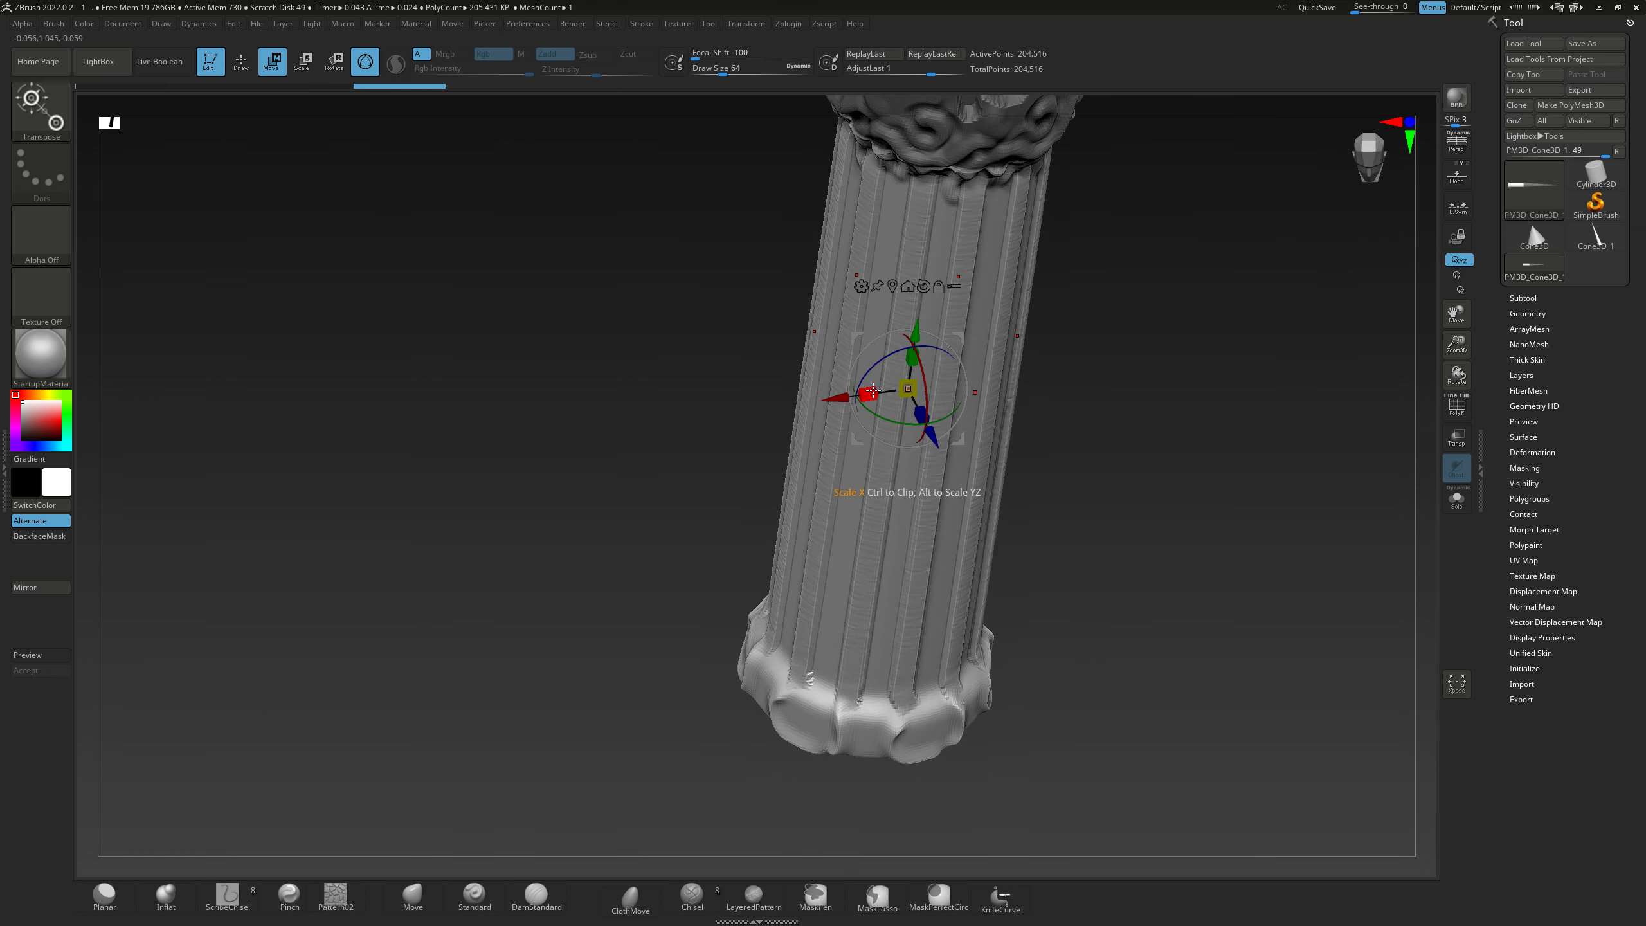
left_click_drag(866, 391, 909, 378)
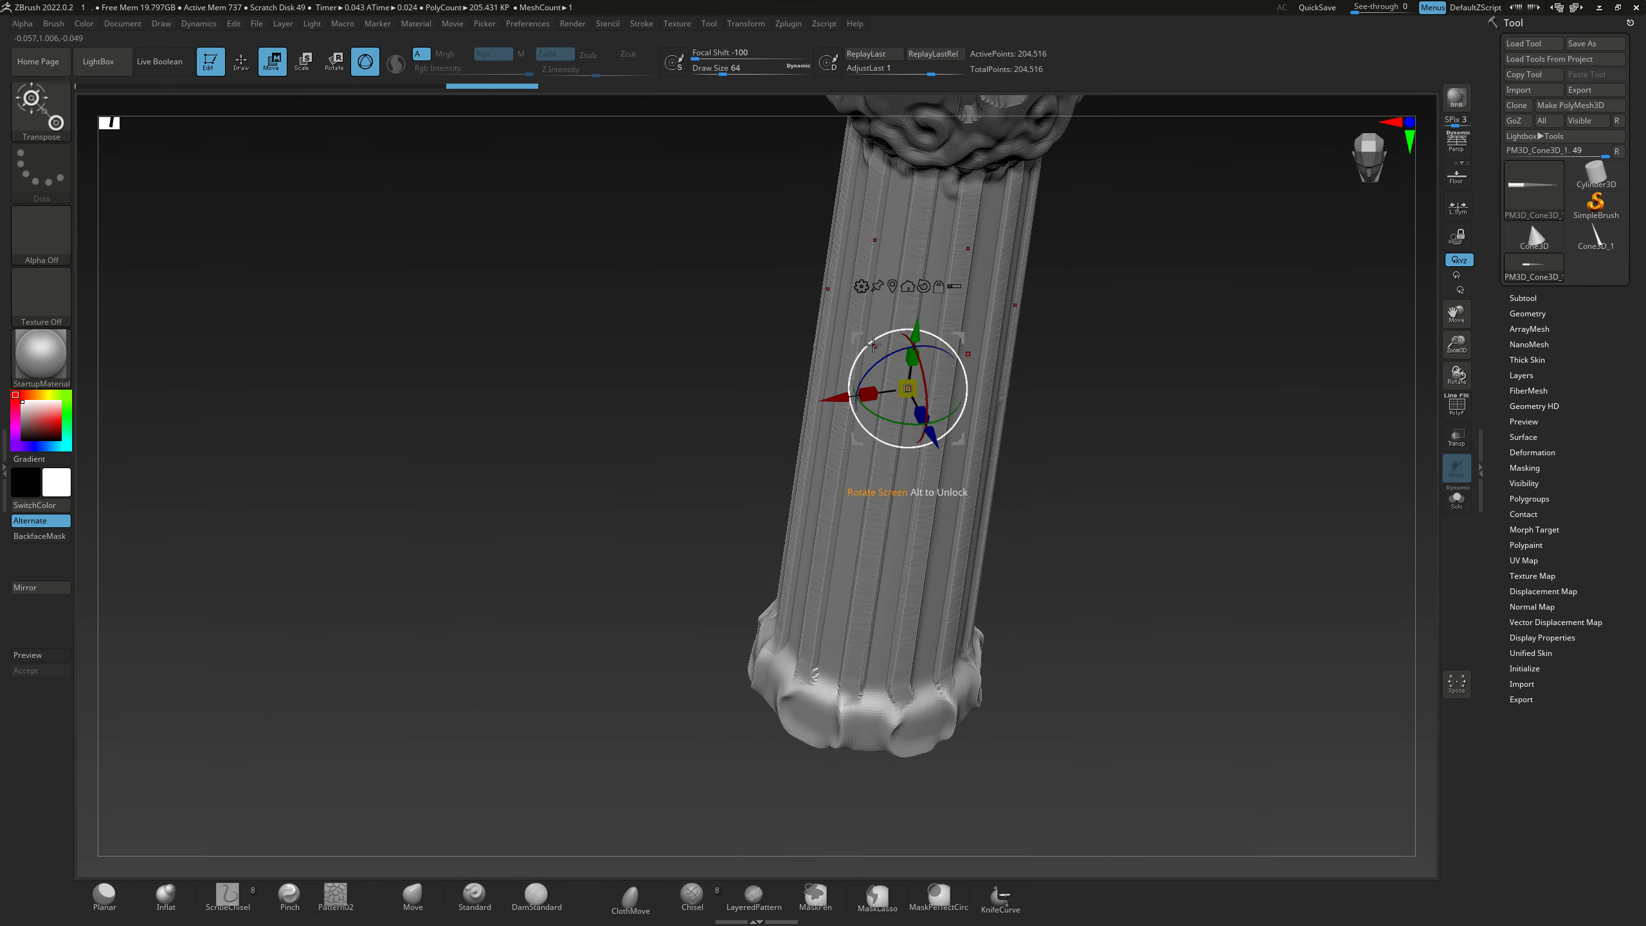
key("ctrl+z")
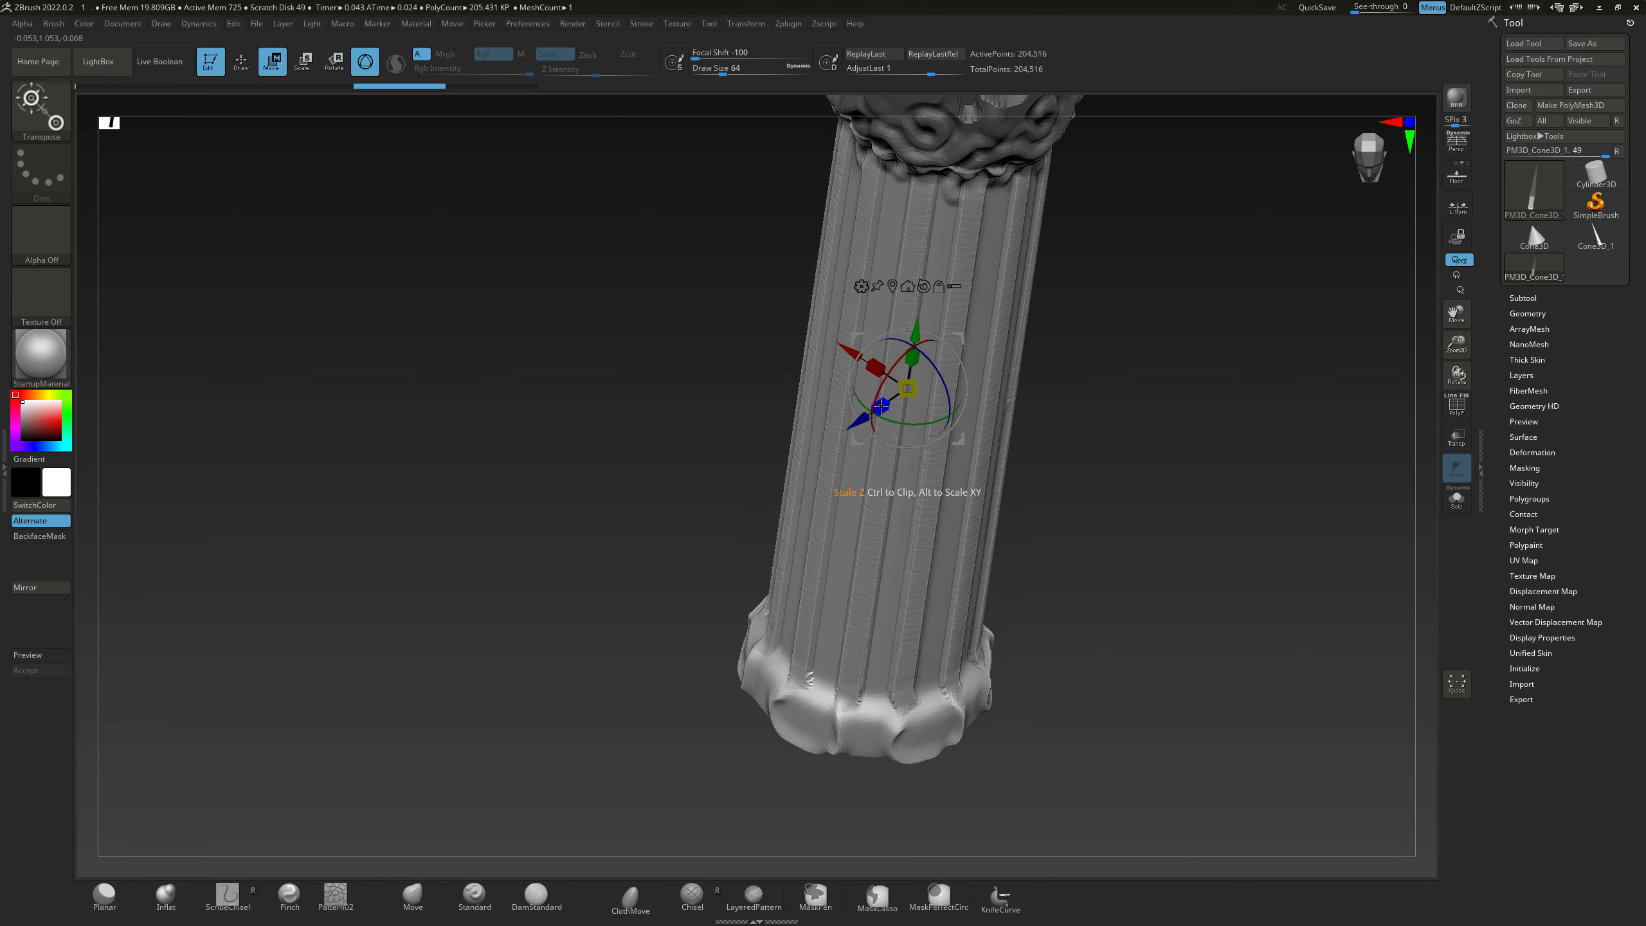
left_click_drag(879, 406, 890, 396)
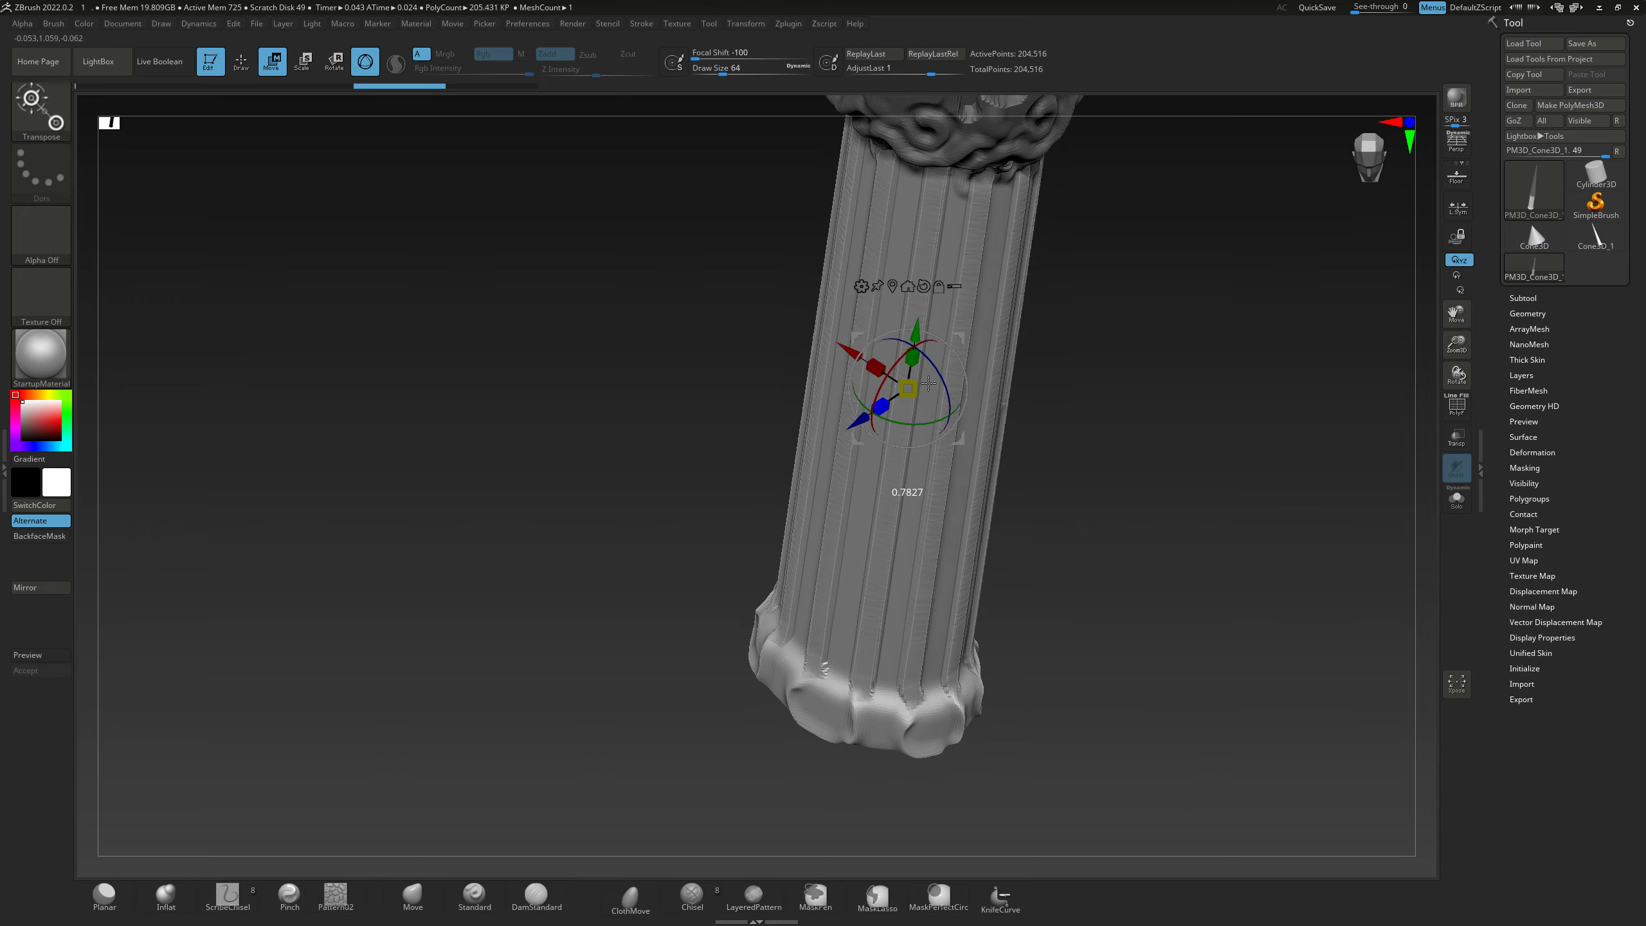
mouse_move(889, 394)
right_mouse_down()
mouse_move(887, 507)
mouse_move(899, 478)
right_mouse_up()
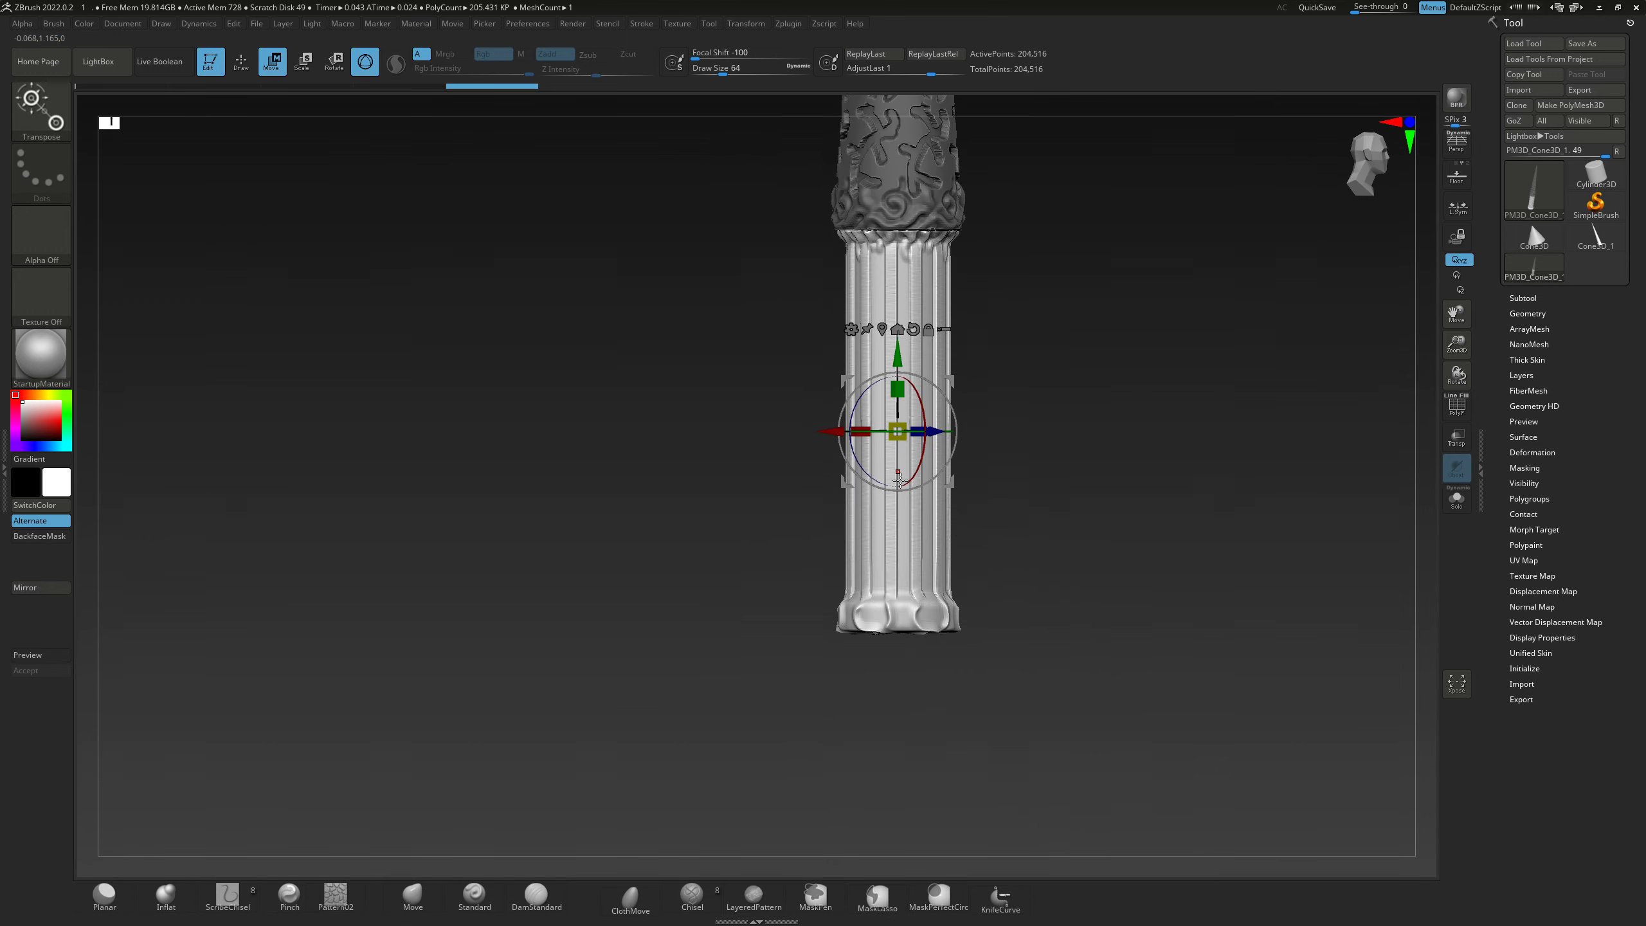
left_click(240, 65)
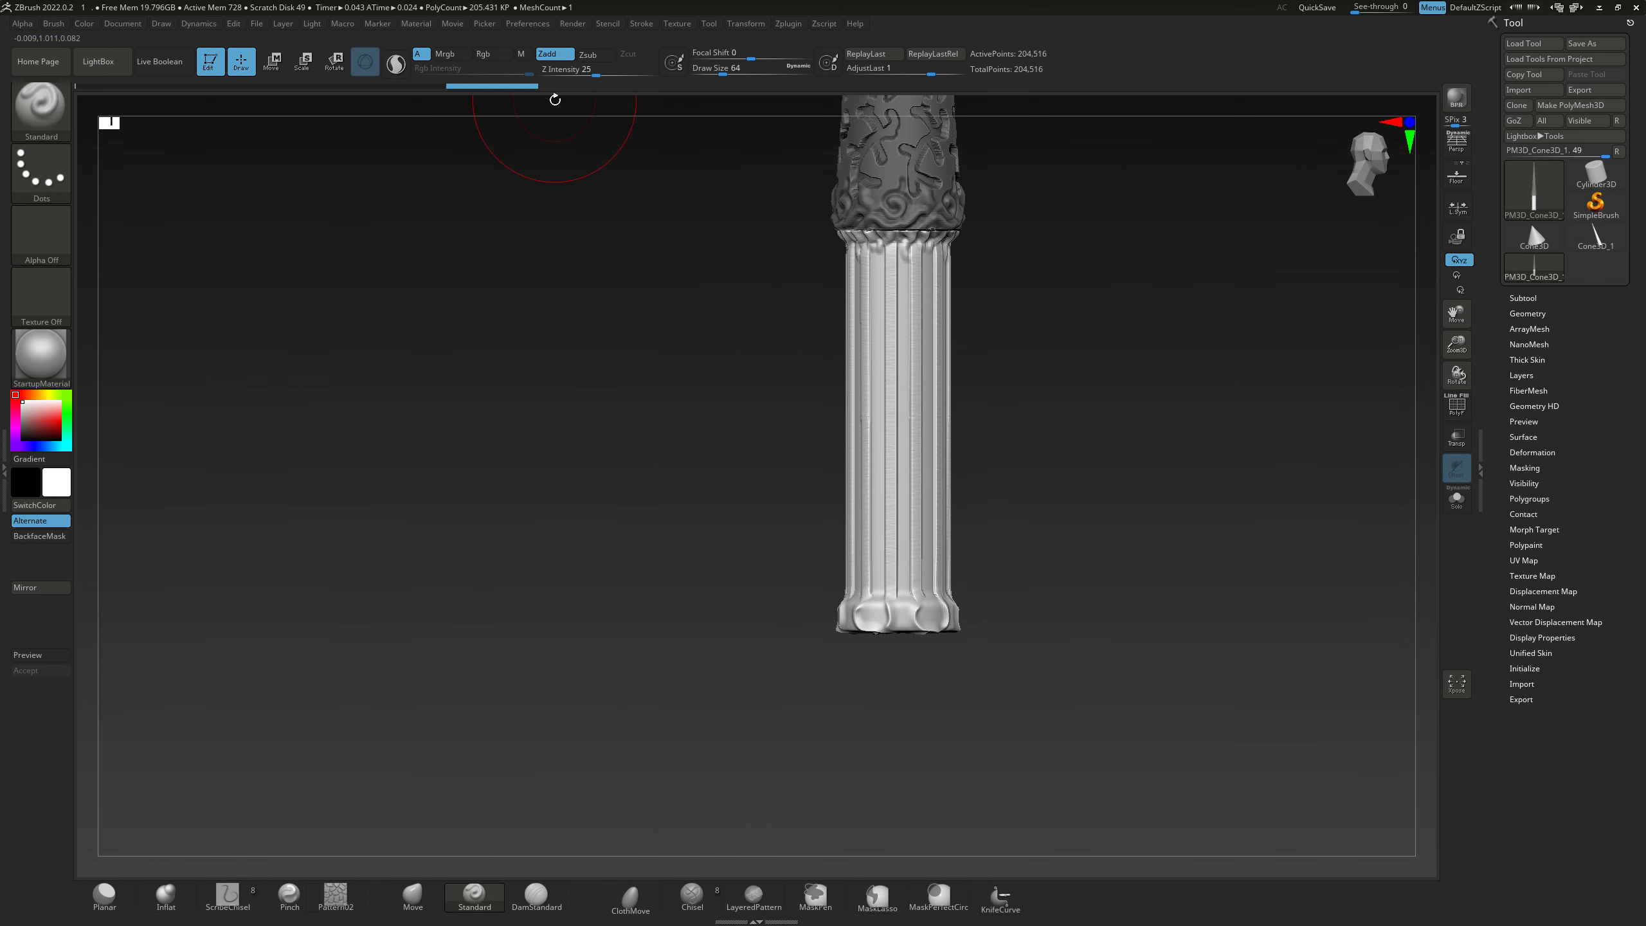
- Select the Move brush and enlarge its size
left_click(37, 119)
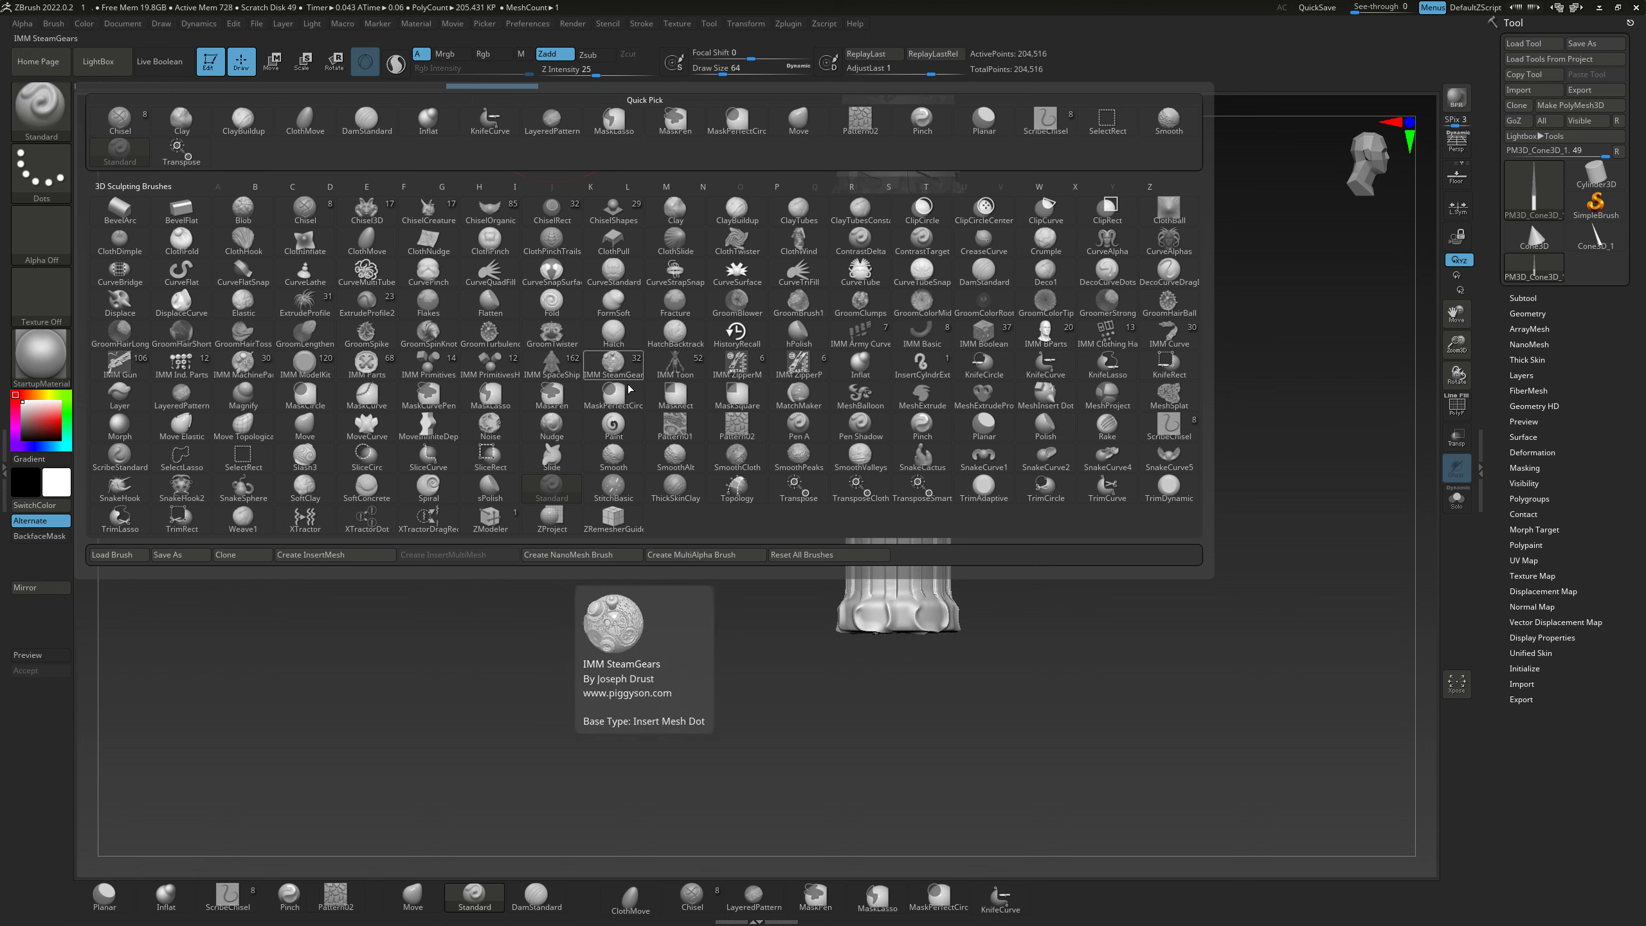
key("m")
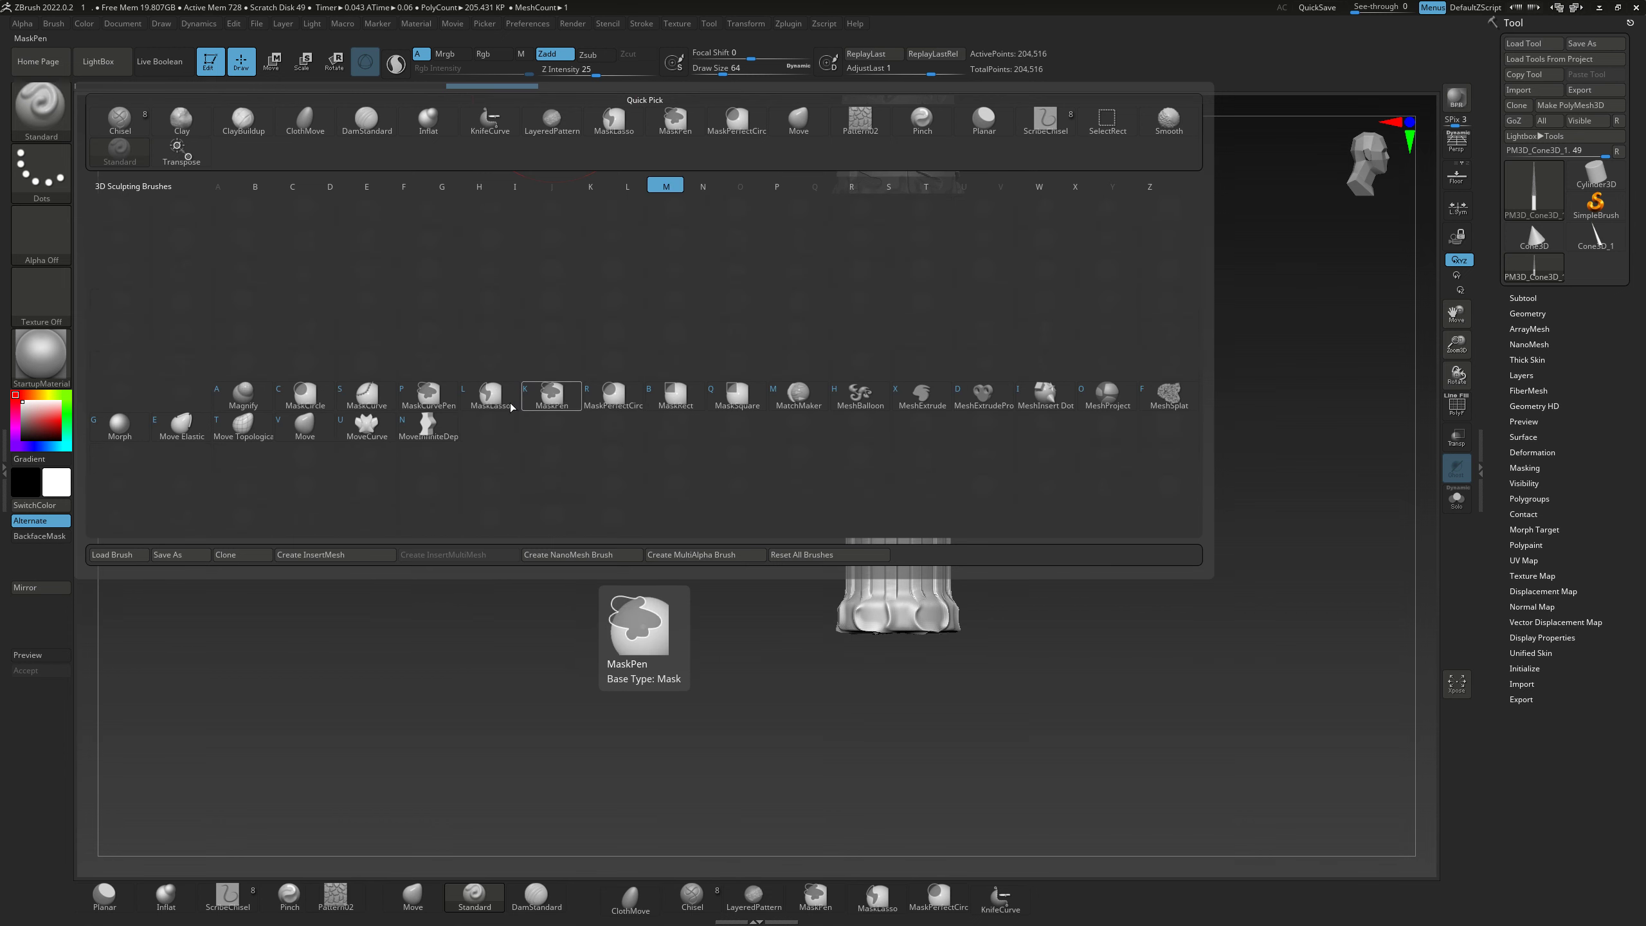
left_click(306, 433)
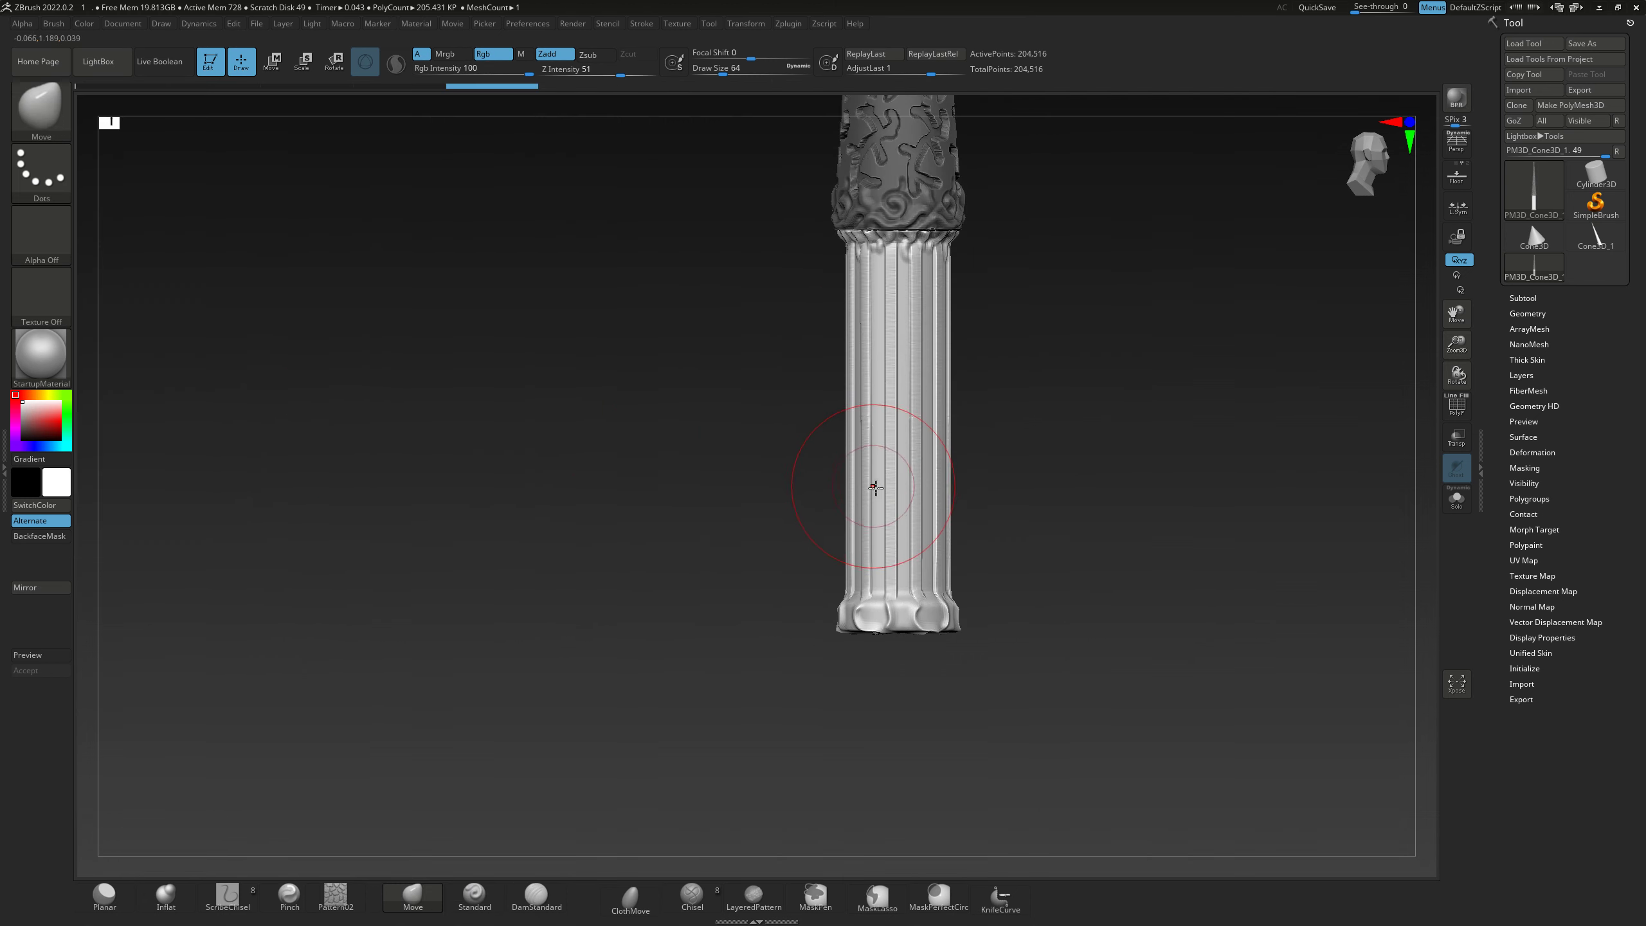
left_click_drag(833, 512, 843, 504)
left_click_drag(834, 259, 859, 406)
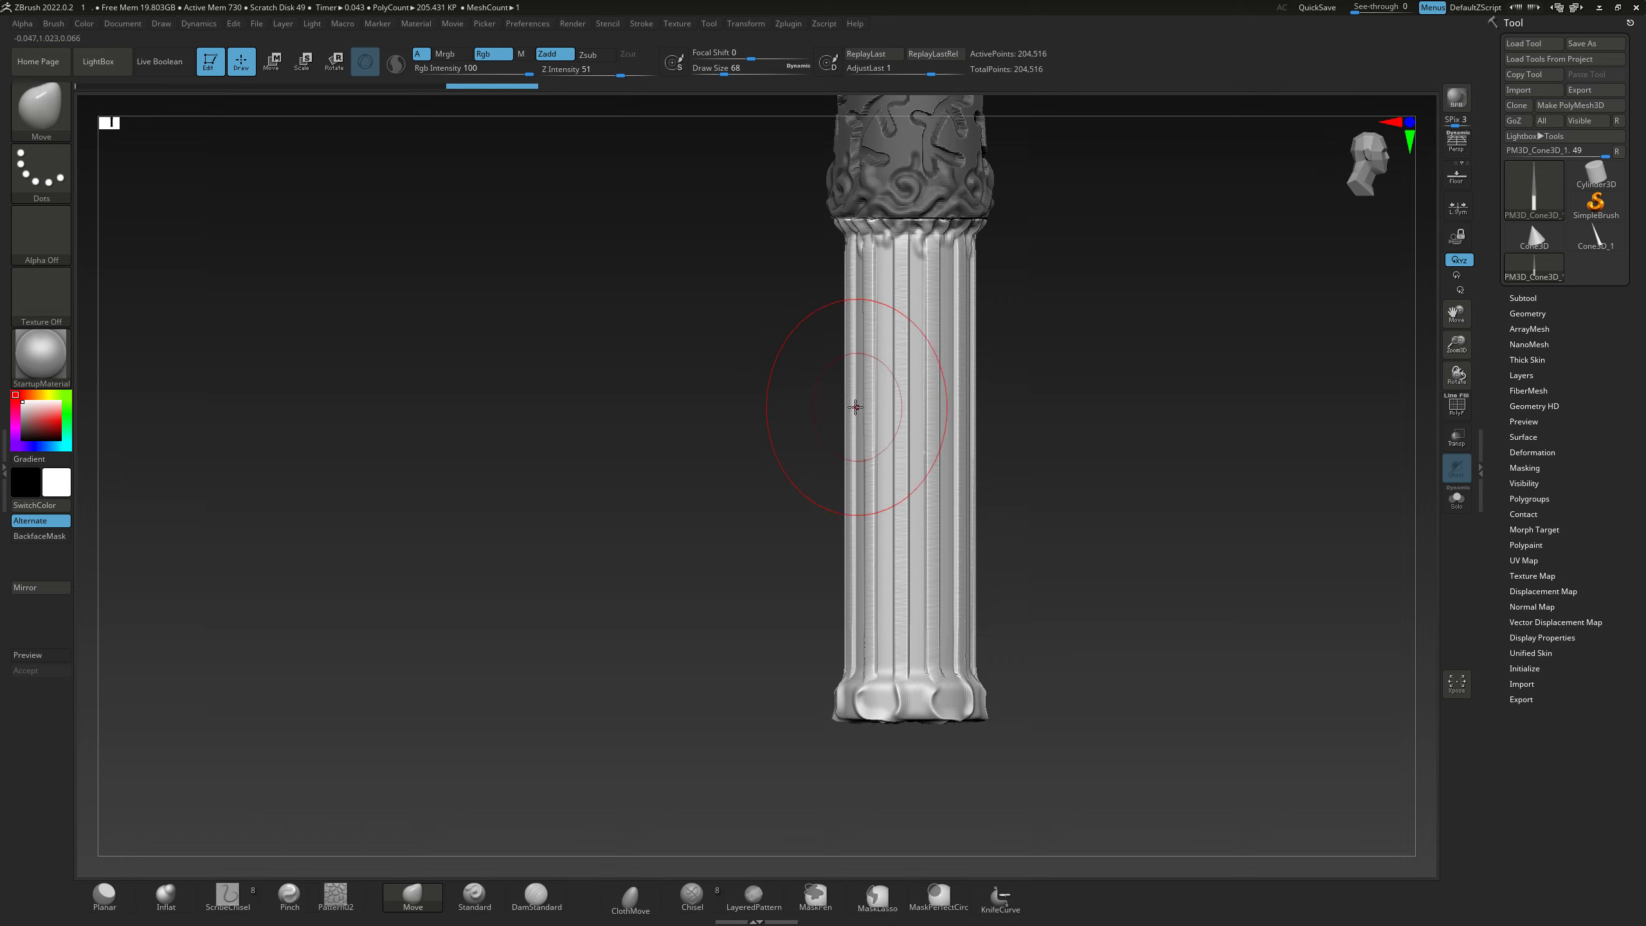
key("bracketright")
- Test sideways bends and groove smoothing on the column, then undo back to a gentle curve
mouse_move(853, 420)
left_mouse_down()
mouse_move(880, 462)
mouse_move(738, 373)
mouse_move(324, 257)
mouse_move(482, 319)
mouse_move(728, 309)
mouse_move(611, 266)
mouse_move(1058, 354)
left_mouse_up()
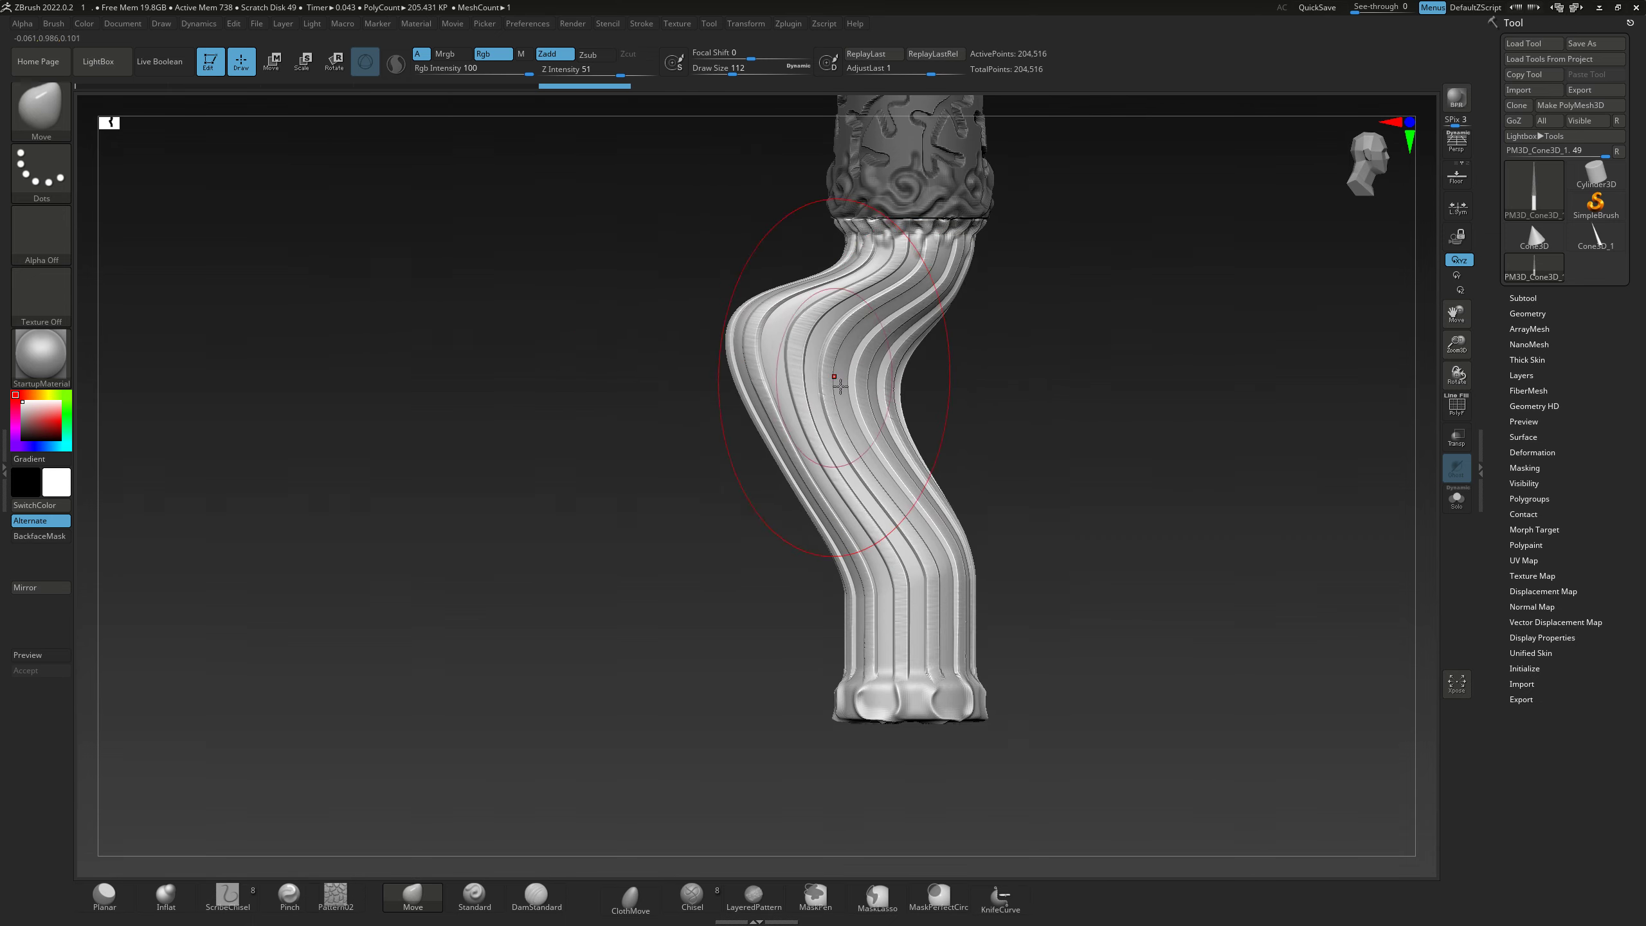
mouse_move(745, 337)
left_mouse_down()
mouse_move(791, 589)
mouse_move(818, 454)
left_mouse_up()
key("ctrl+z")
key("ctrl+z")
key("ctrl+z")
key("ctrl+z")
key("ctrl+shift+z")
key("ctrl+shift+z")
key("ctrl+shift+z")
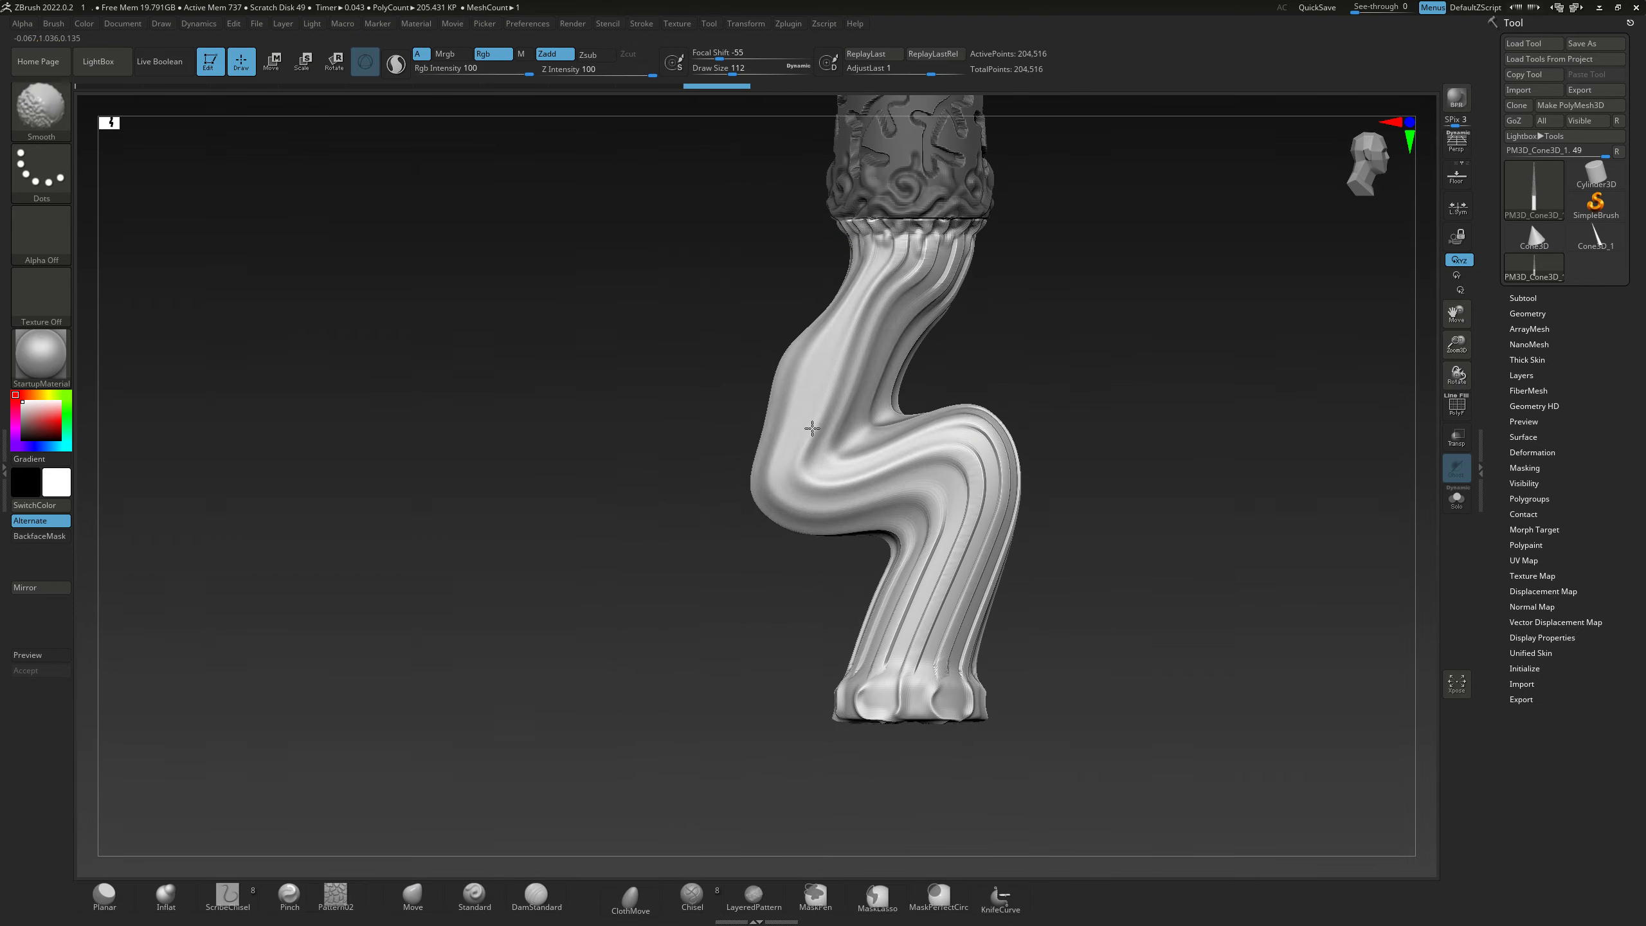
right_click_drag(818, 454, 846, 458, "shift")
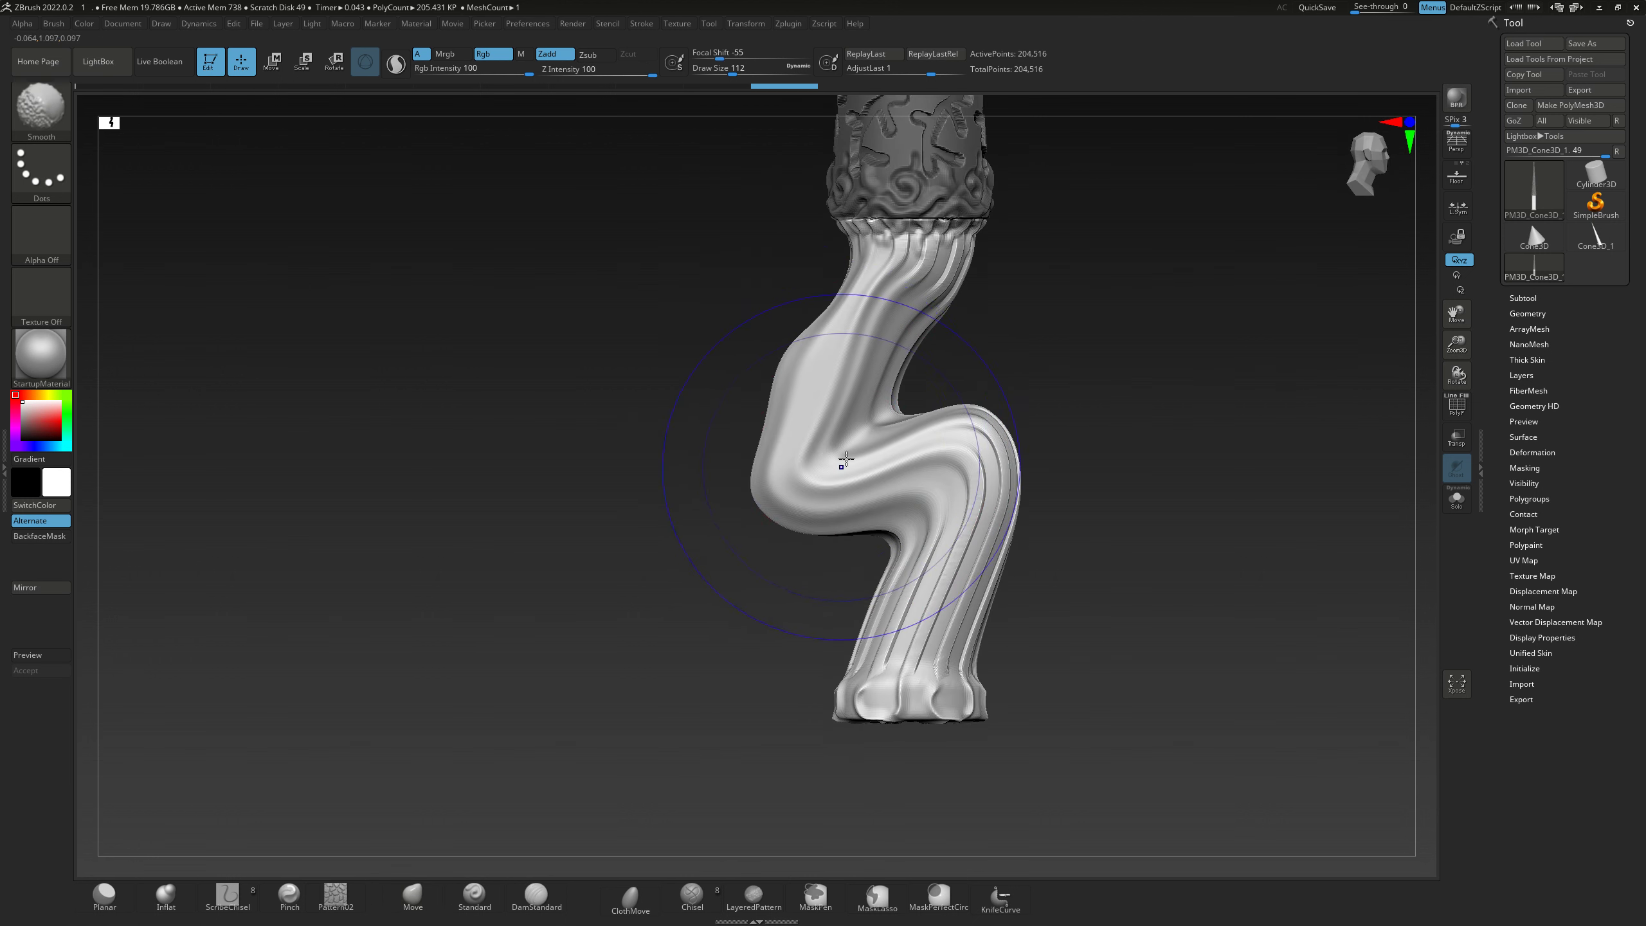
key("ctrl+z")
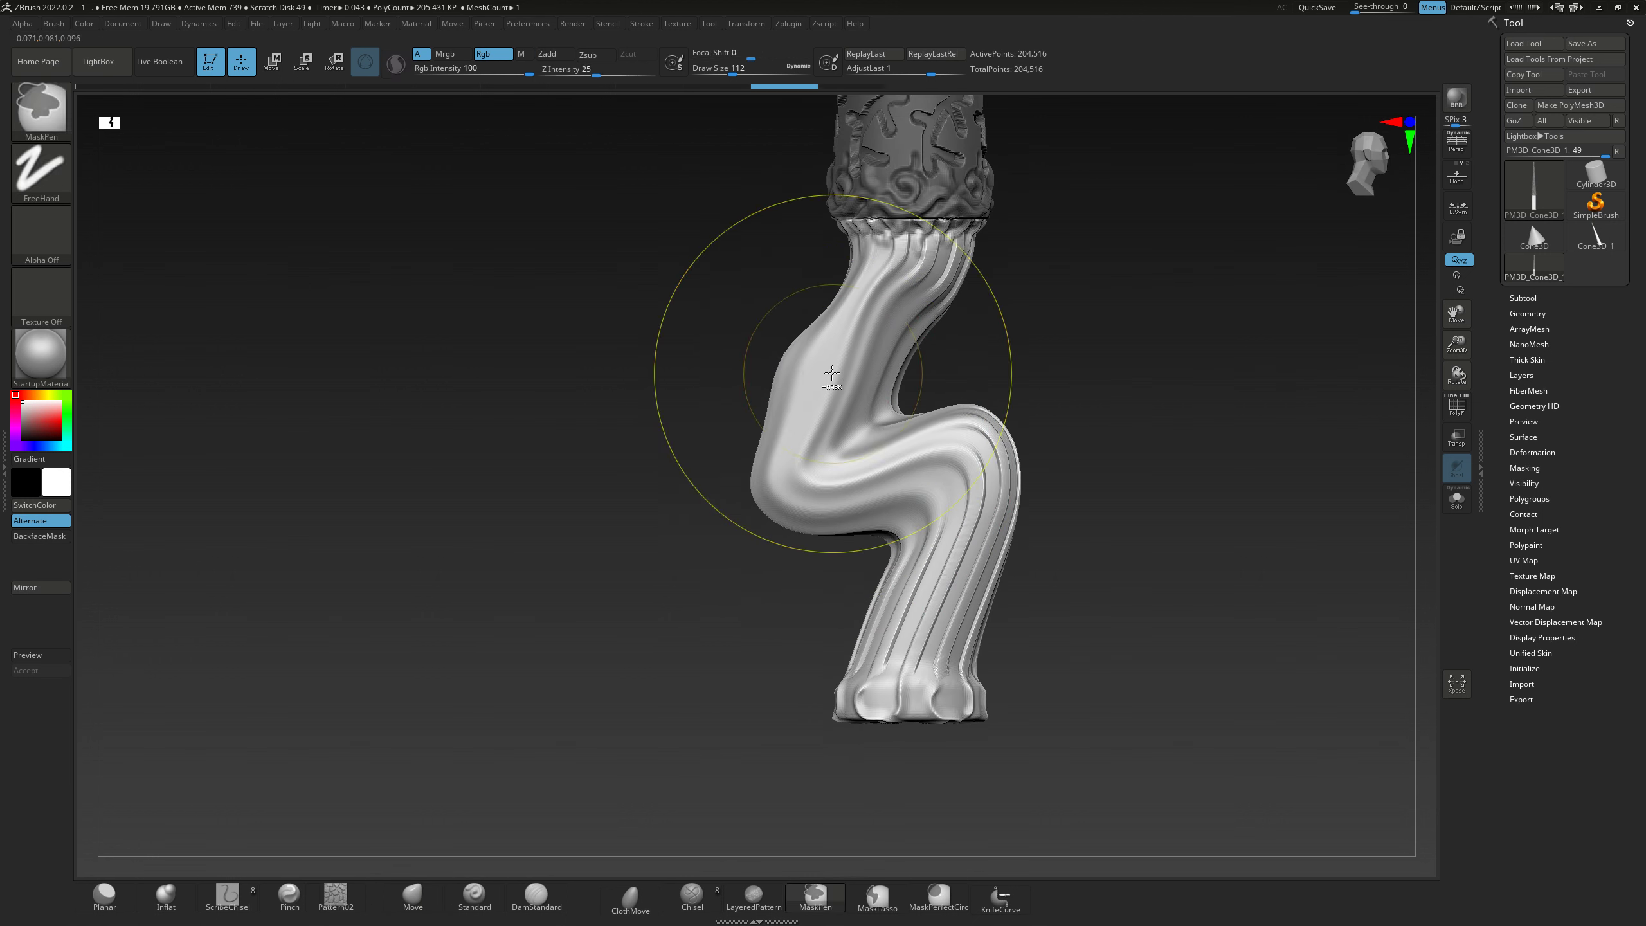
key("ctrl+z")
key("ctrl+z")
key("ctrl+z")
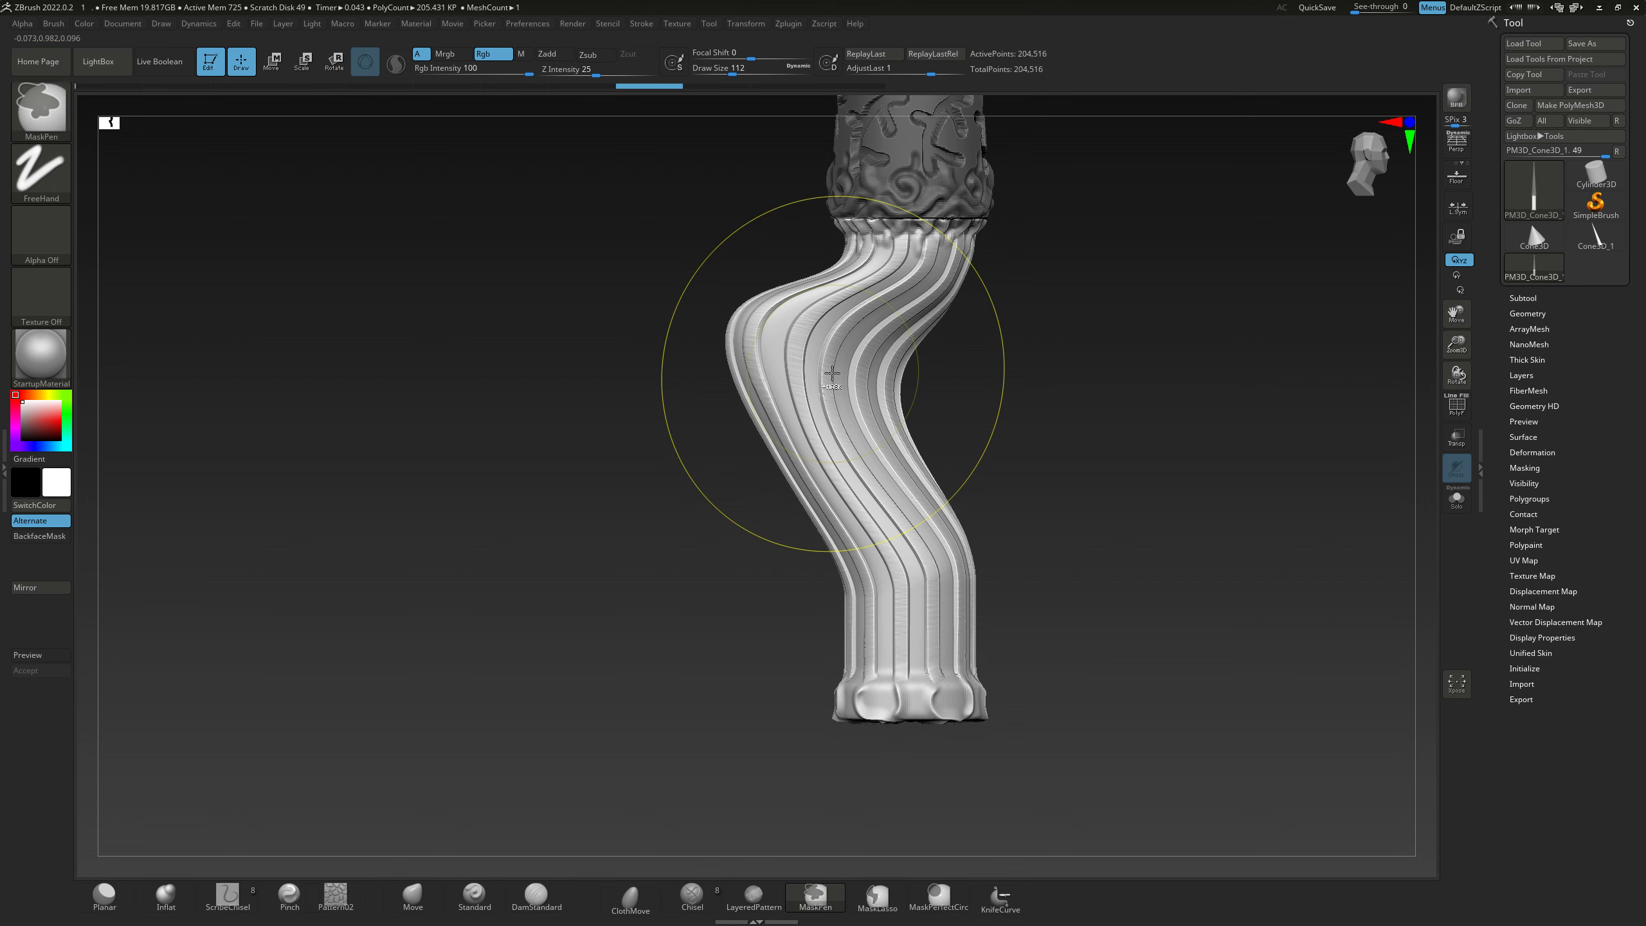
key("ctrl+z")
key("ctrl+z")
key("ctrl+z")
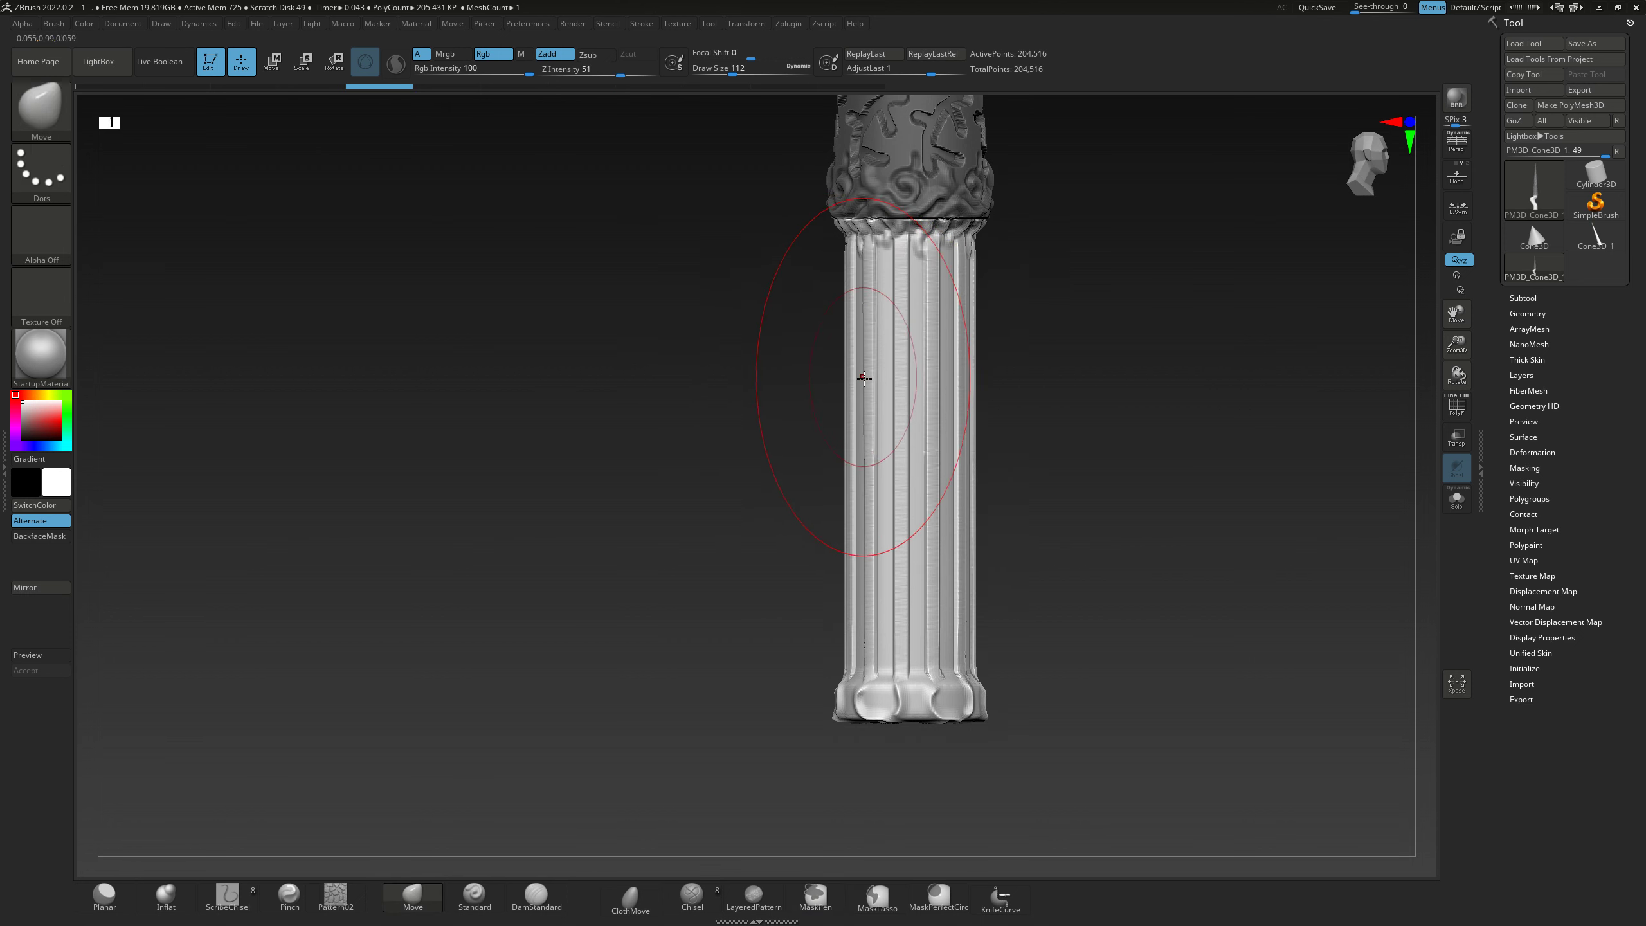
- Try pulling the column into S-bends with the Move brush, undoing the last two
right_click_drag(864, 377, 871, 395)
left_click_drag(955, 346, 923, 383)
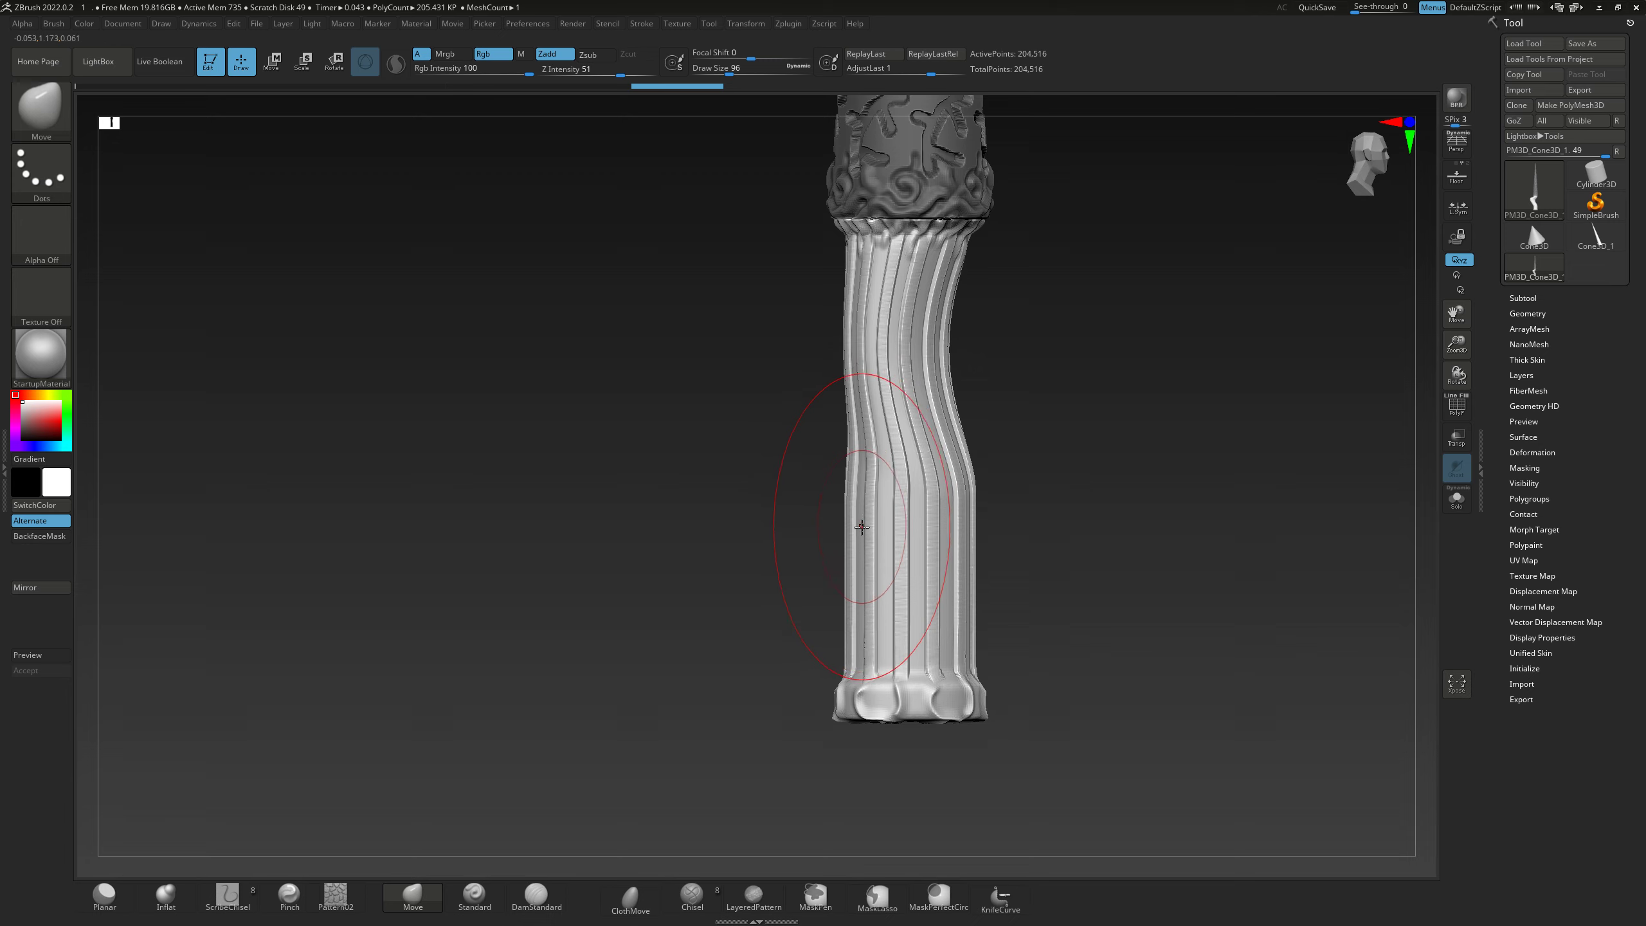
mouse_move(860, 522)
left_mouse_down()
mouse_move(946, 534)
mouse_move(856, 514)
left_mouse_up()
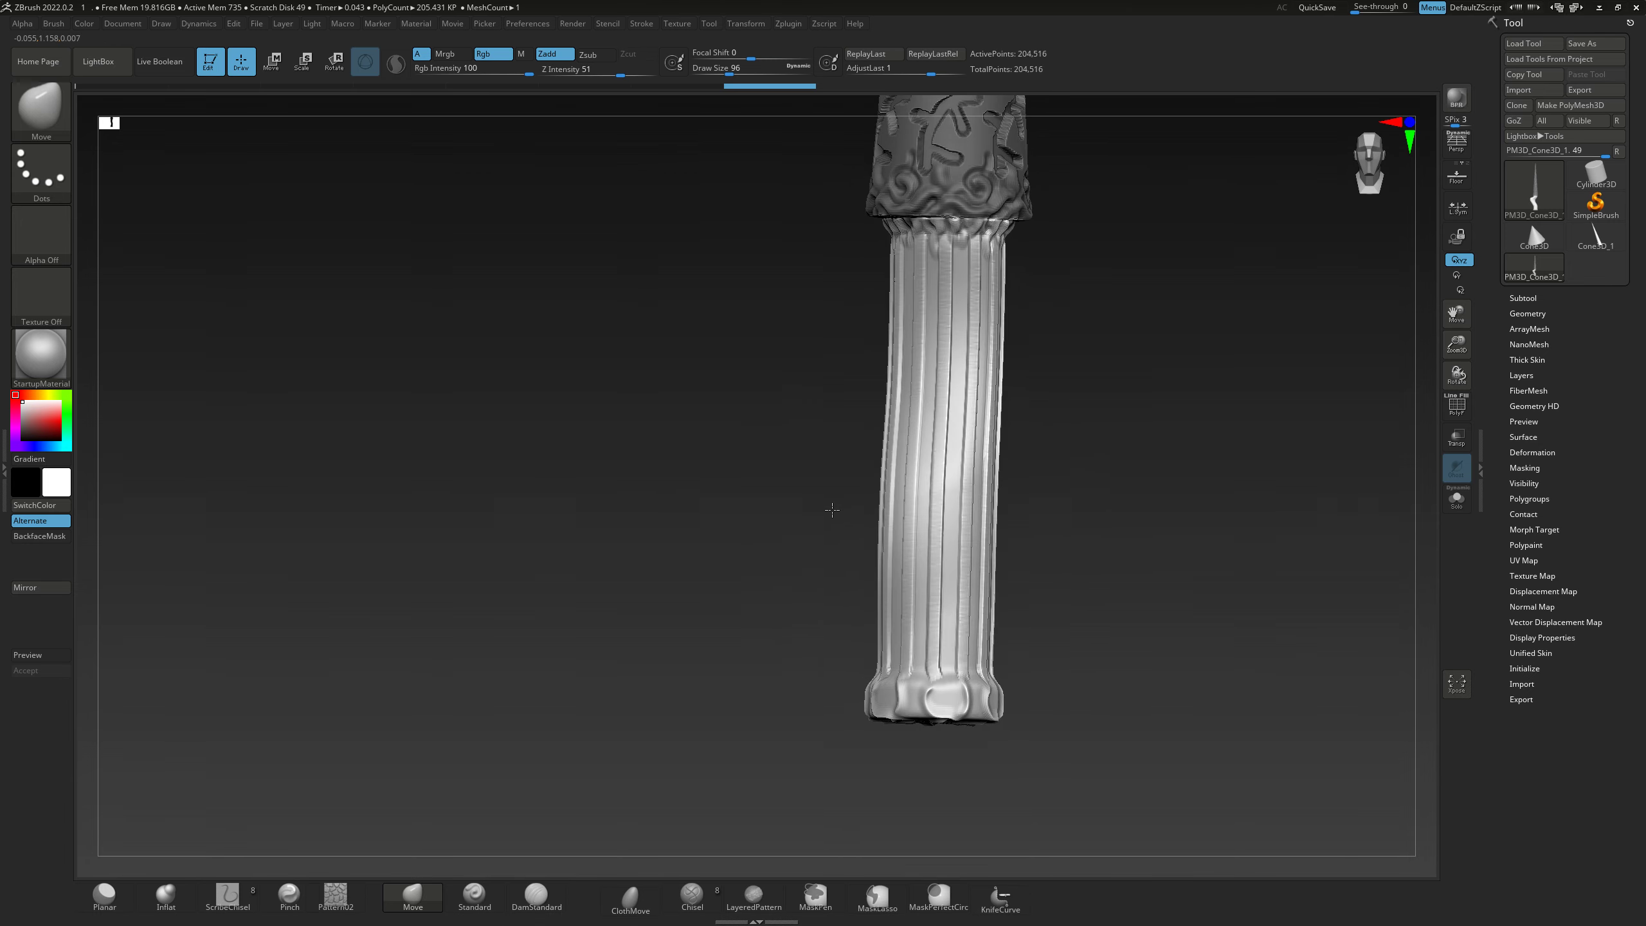
mouse_move(831, 511)
right_mouse_down()
mouse_move(937, 377)
mouse_move(845, 393)
right_mouse_up()
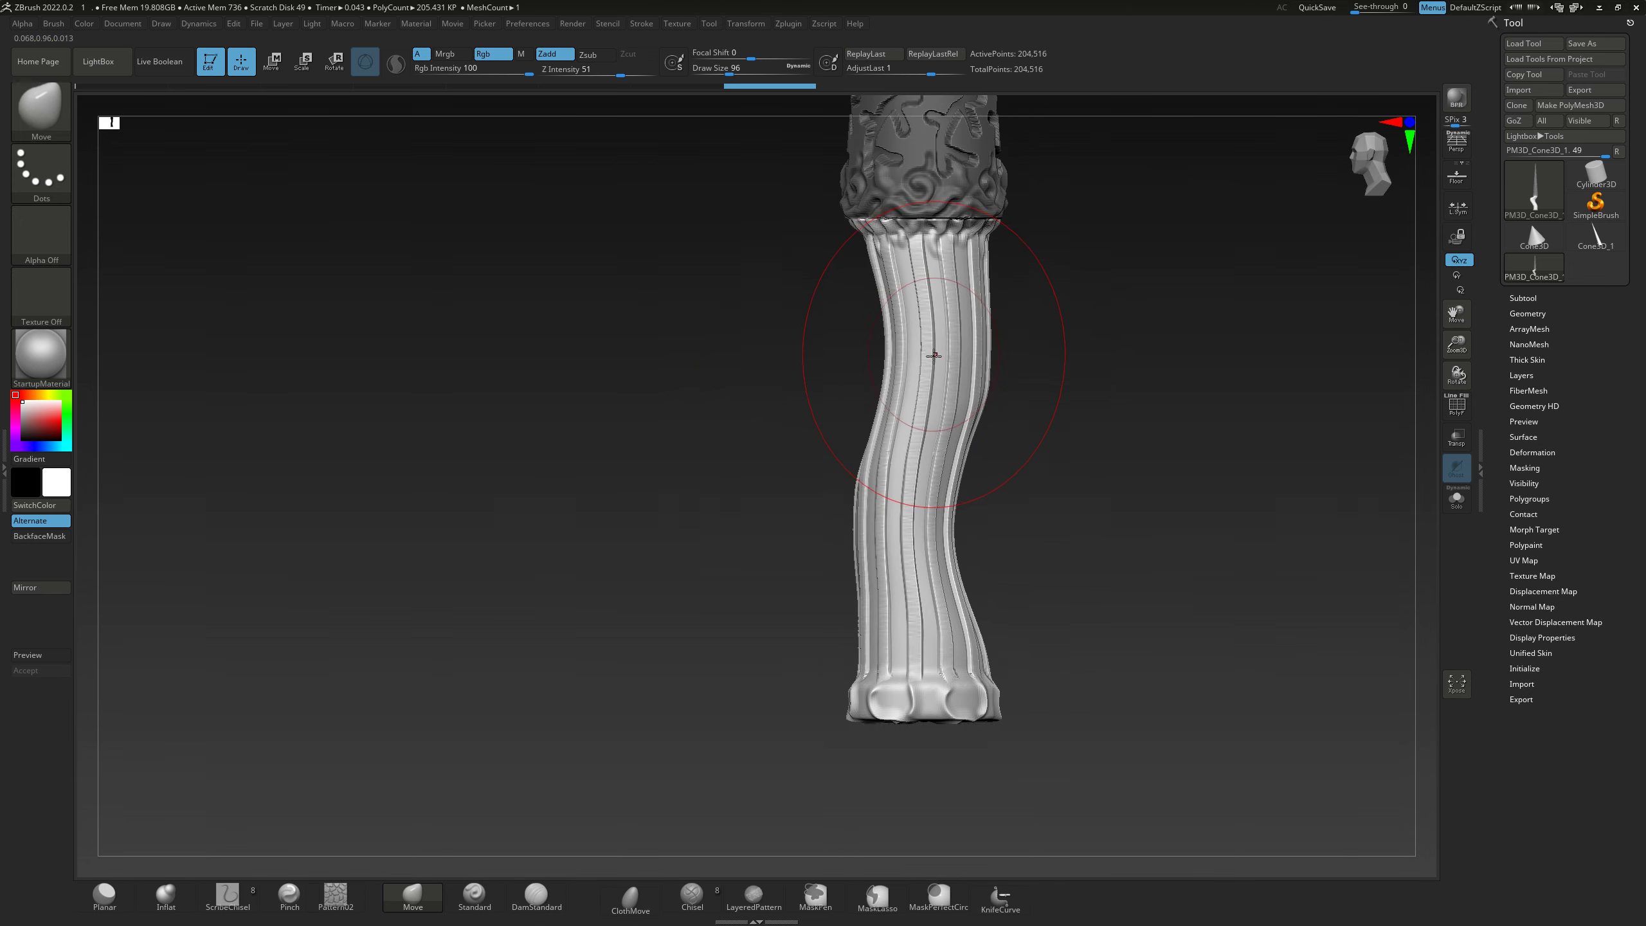
left_click_drag(937, 350, 907, 467)
key("ctrl+z")
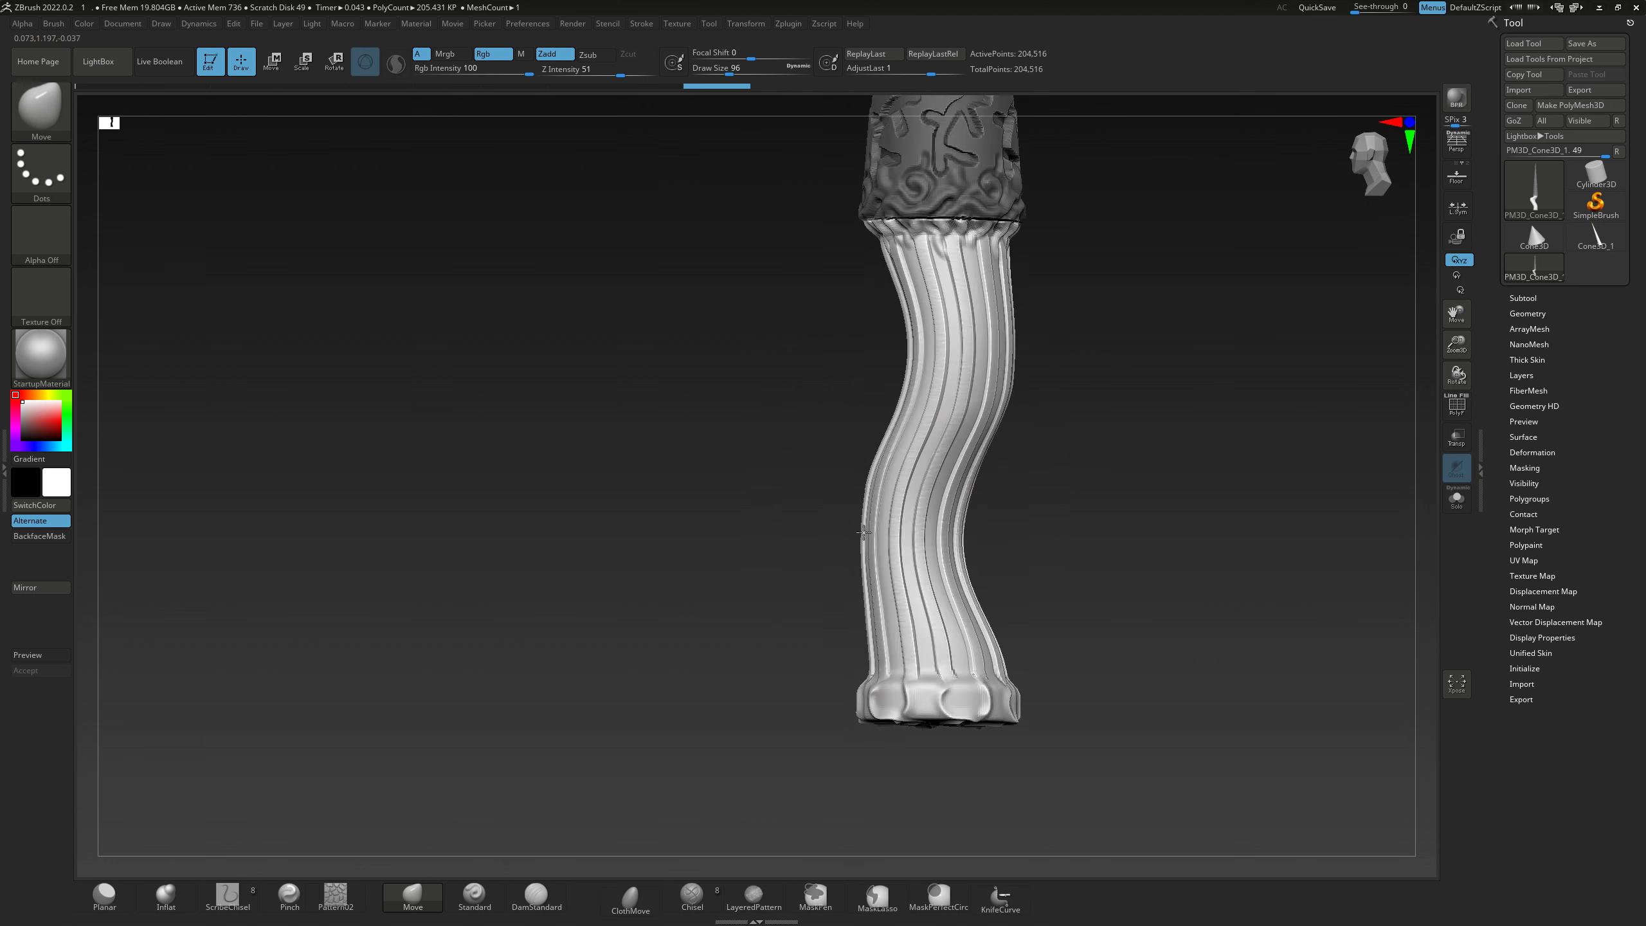
key("ctrl+z")
- Pull the column into a waisted form with a smaller brush, bulging the upper shaft outward
mouse_move(894, 542)
left_mouse_down()
mouse_move(991, 552)
mouse_move(909, 332)
left_mouse_up()
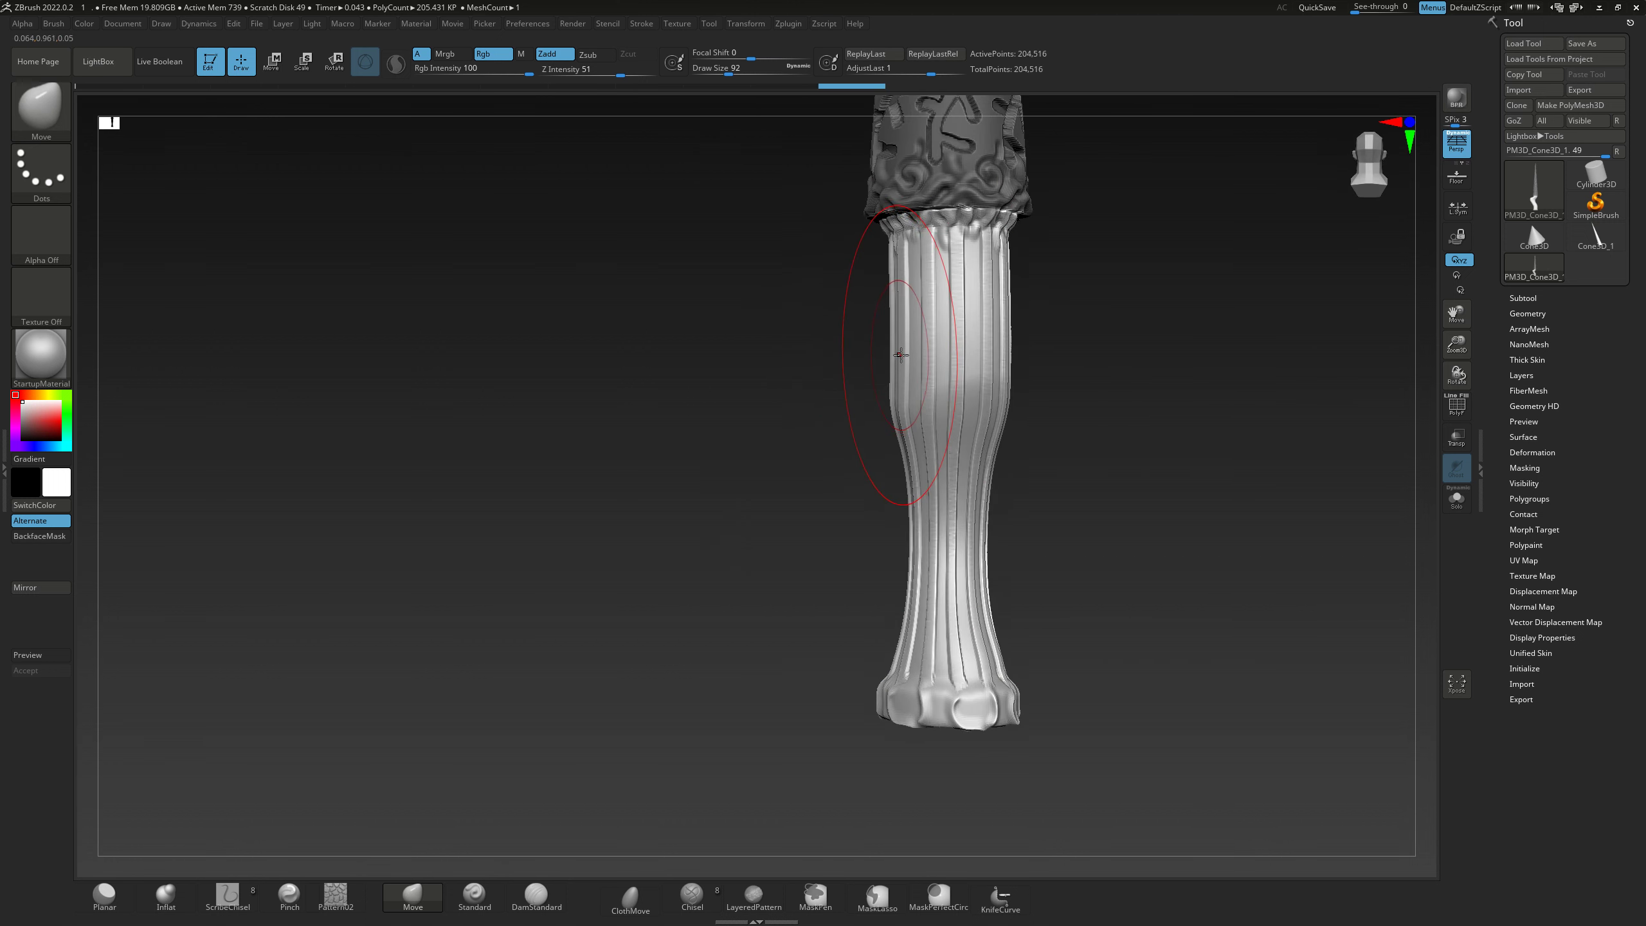
key("bracketleft")
key("bracketleft")
key("bracketleft")
key("bracketleft")
key("bracketleft")
key("bracketleft")
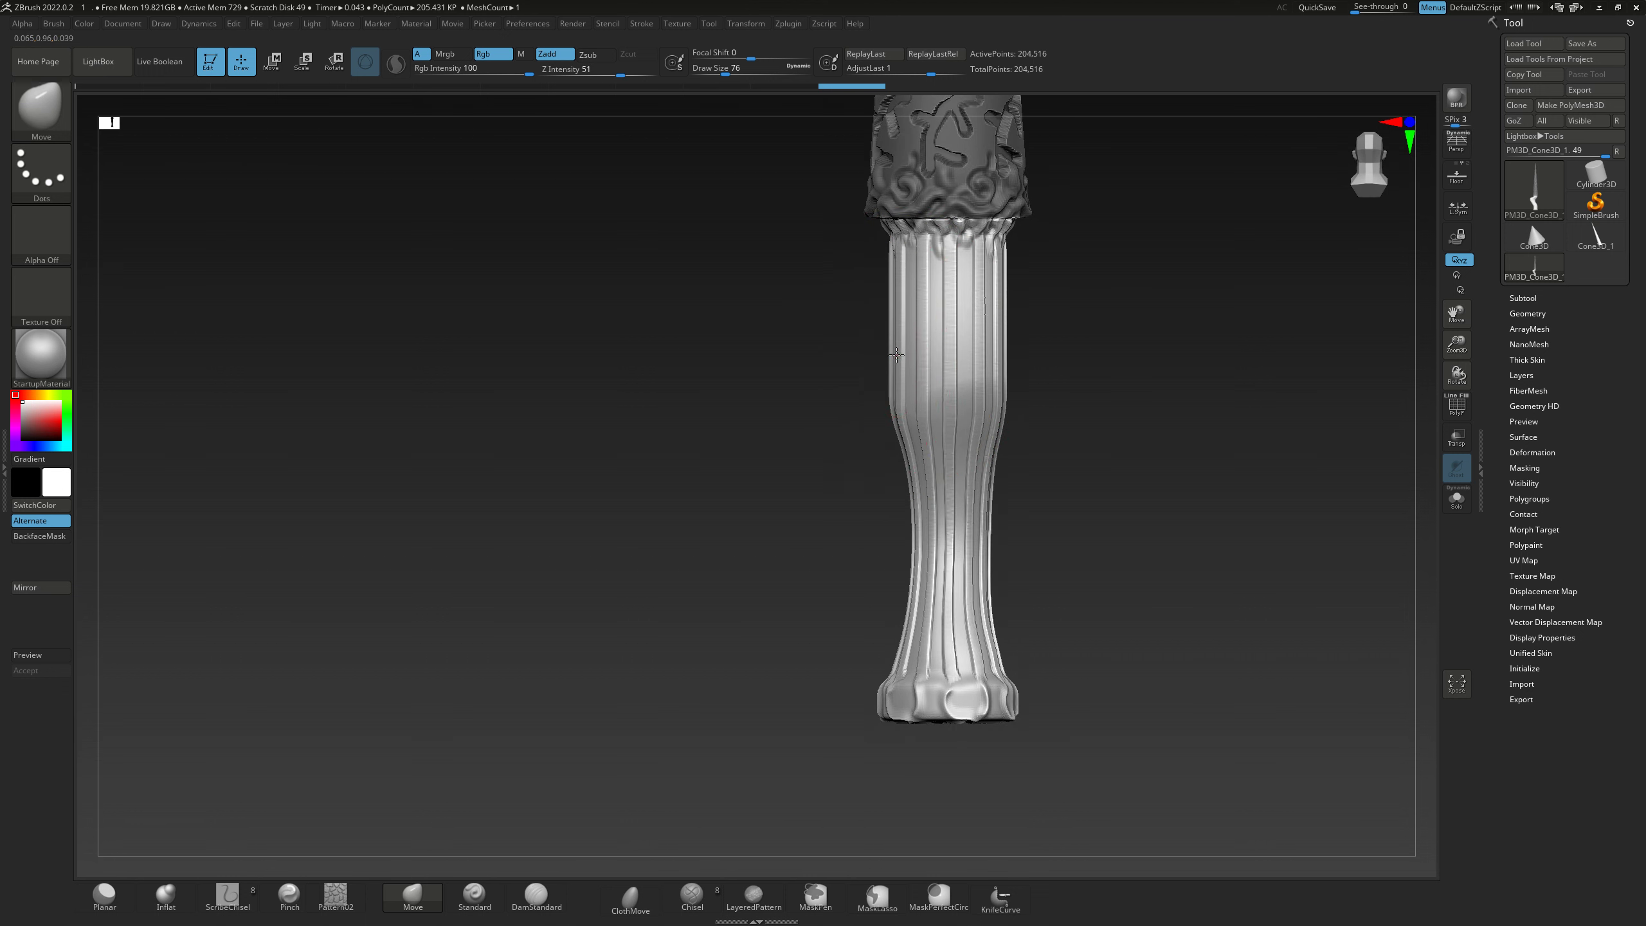
left_click_drag(901, 354, 883, 347)
left_click_drag(1031, 343, 1044, 337)
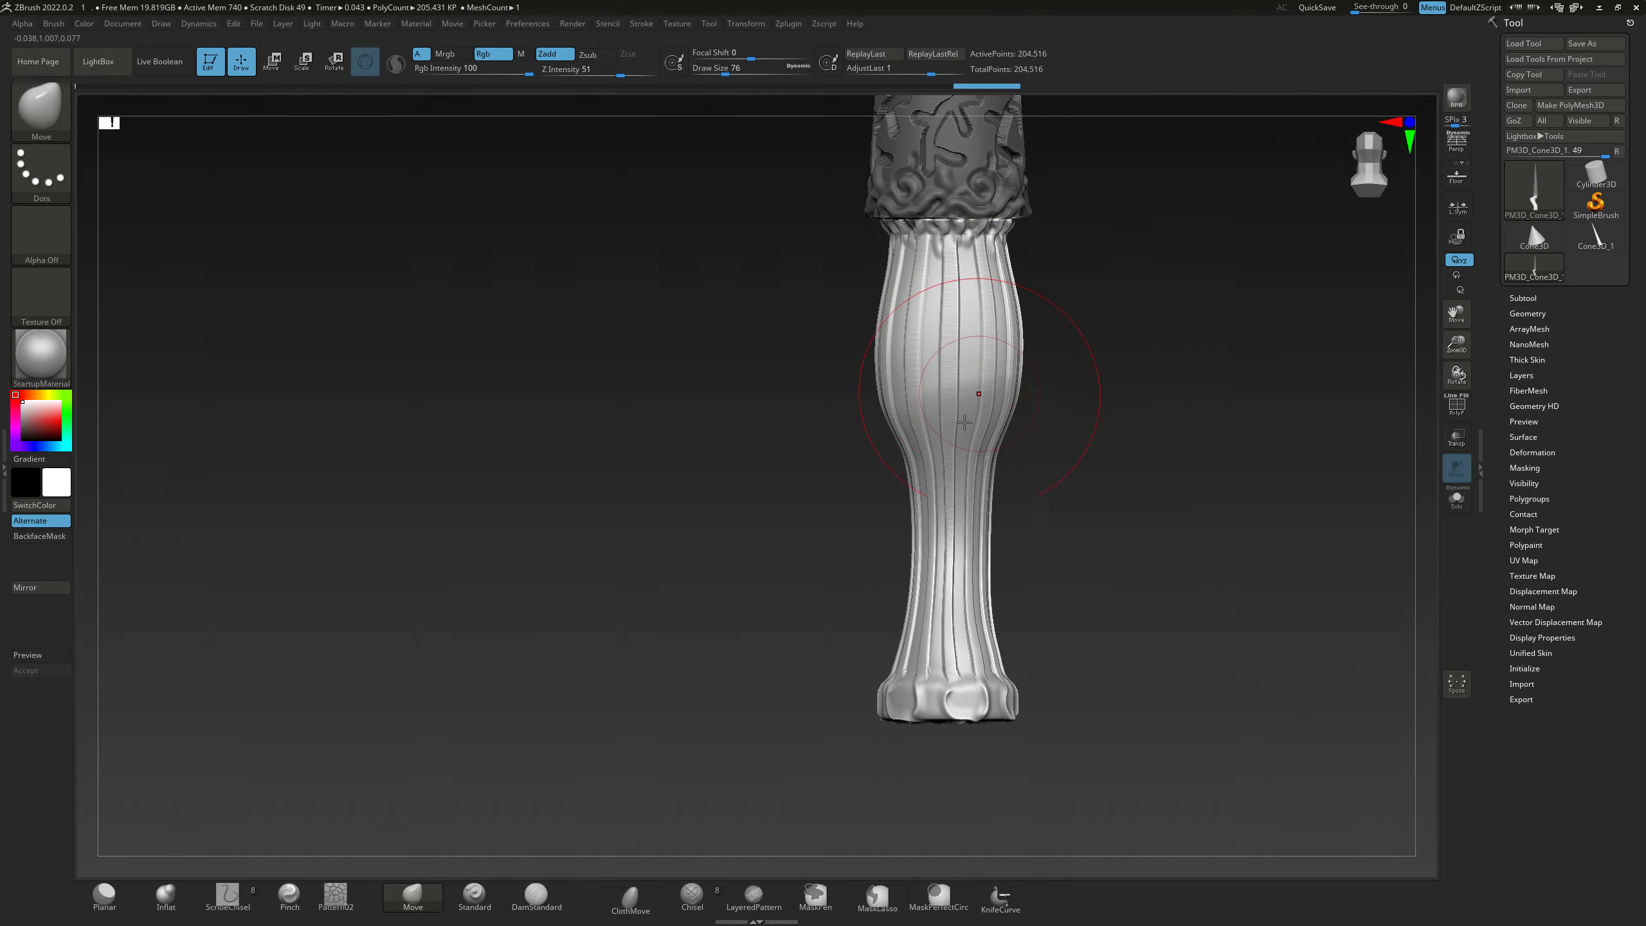
mouse_move(862, 364)
left_mouse_down()
mouse_move(837, 330)
mouse_move(868, 435)
left_mouse_up()
mouse_move(926, 444)
left_mouse_down()
mouse_move(872, 394)
mouse_move(872, 368)
mouse_move(909, 632)
mouse_move(863, 470)
mouse_move(929, 452)
mouse_move(890, 504)
mouse_move(769, 337)
mouse_move(701, 370)
mouse_move(736, 422)
left_mouse_up()
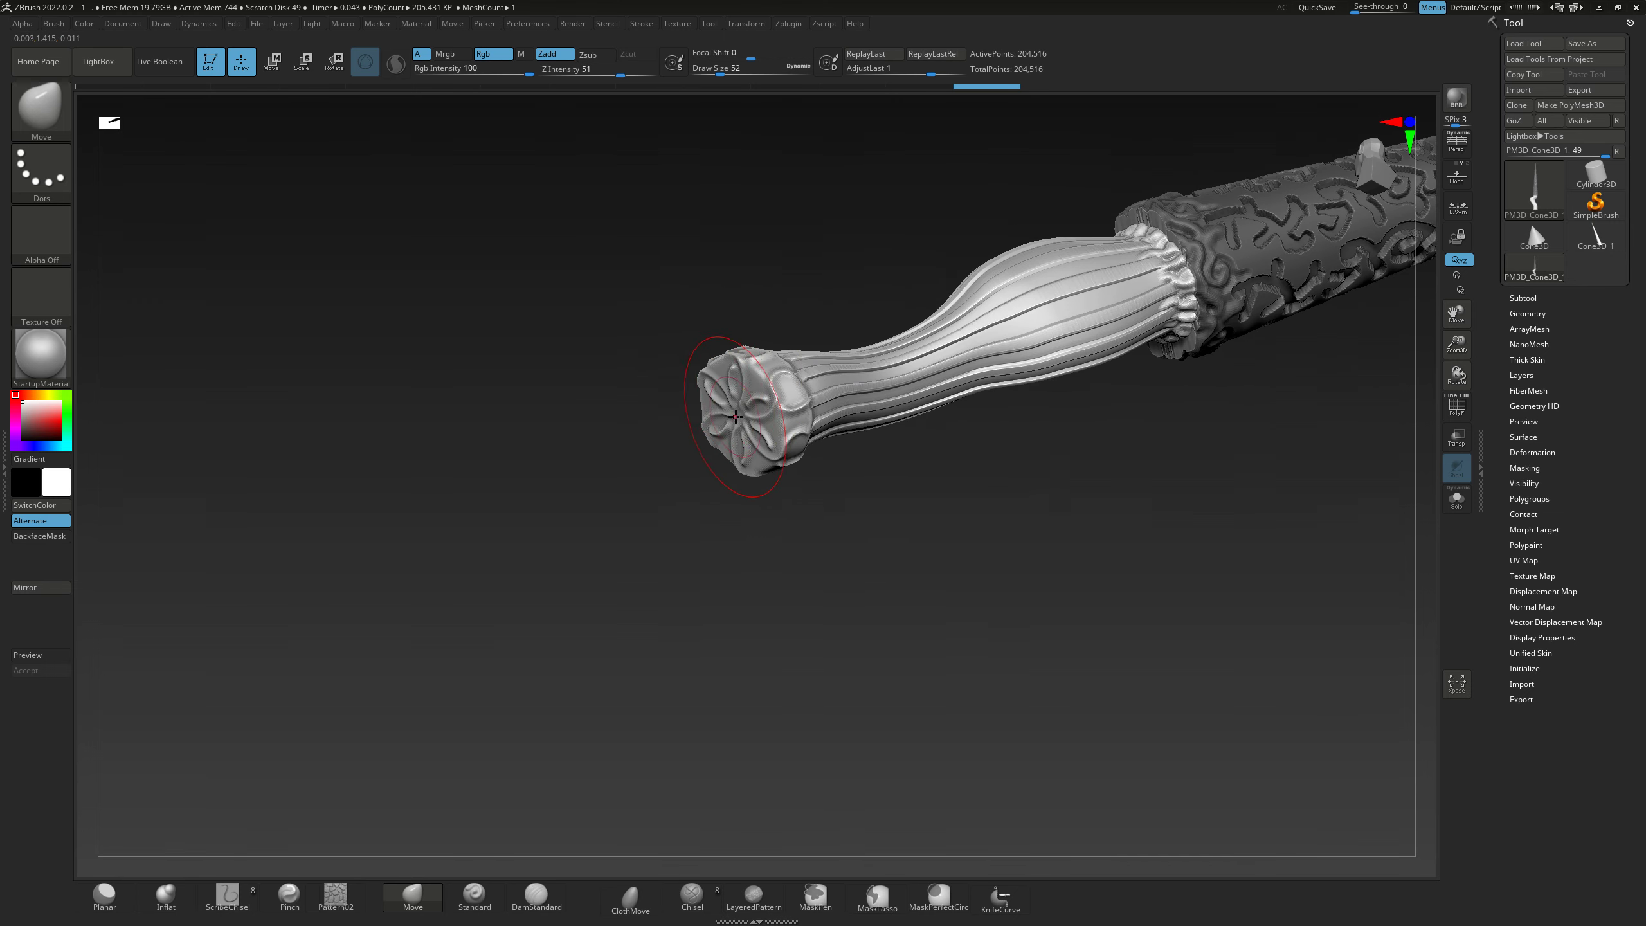
- Move-brush the handle's middle into a gentle S-curve, undoing a misfired push
mouse_move(643, 460)
left_mouse_down()
mouse_move(691, 507)
mouse_move(722, 460)
left_mouse_up()
left_click_drag(704, 527, 695, 482)
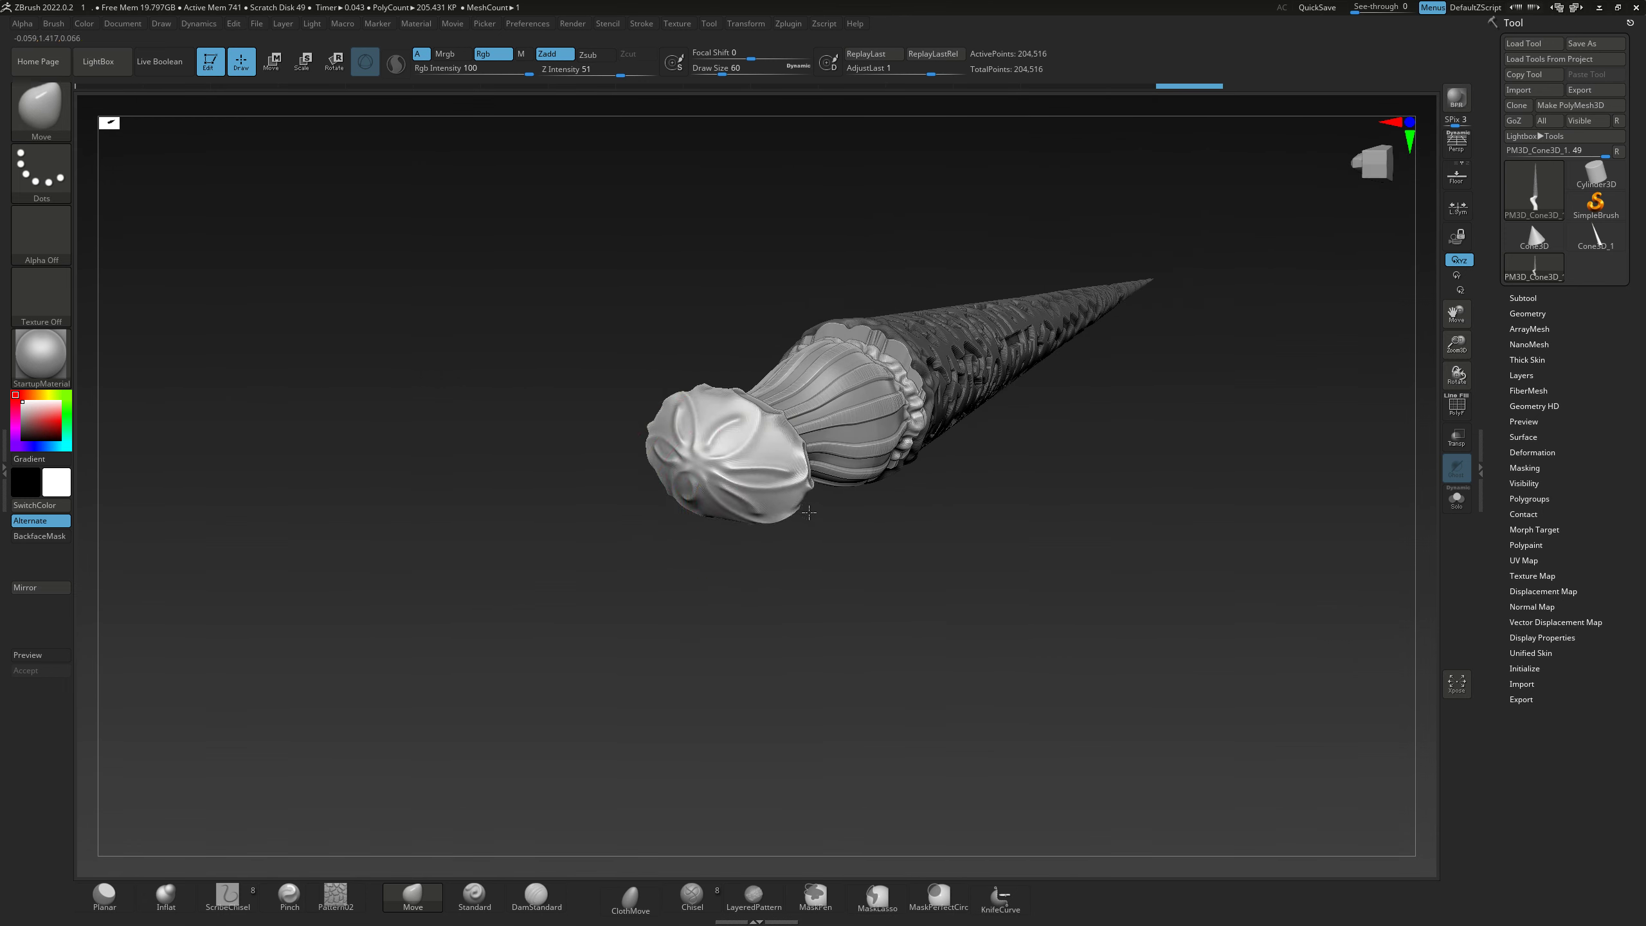
right_click_drag(695, 482, 747, 420, "ctrl")
mouse_move(747, 420)
left_mouse_down()
mouse_move(650, 427)
mouse_move(874, 551)
mouse_move(743, 437)
mouse_move(823, 373)
left_mouse_up()
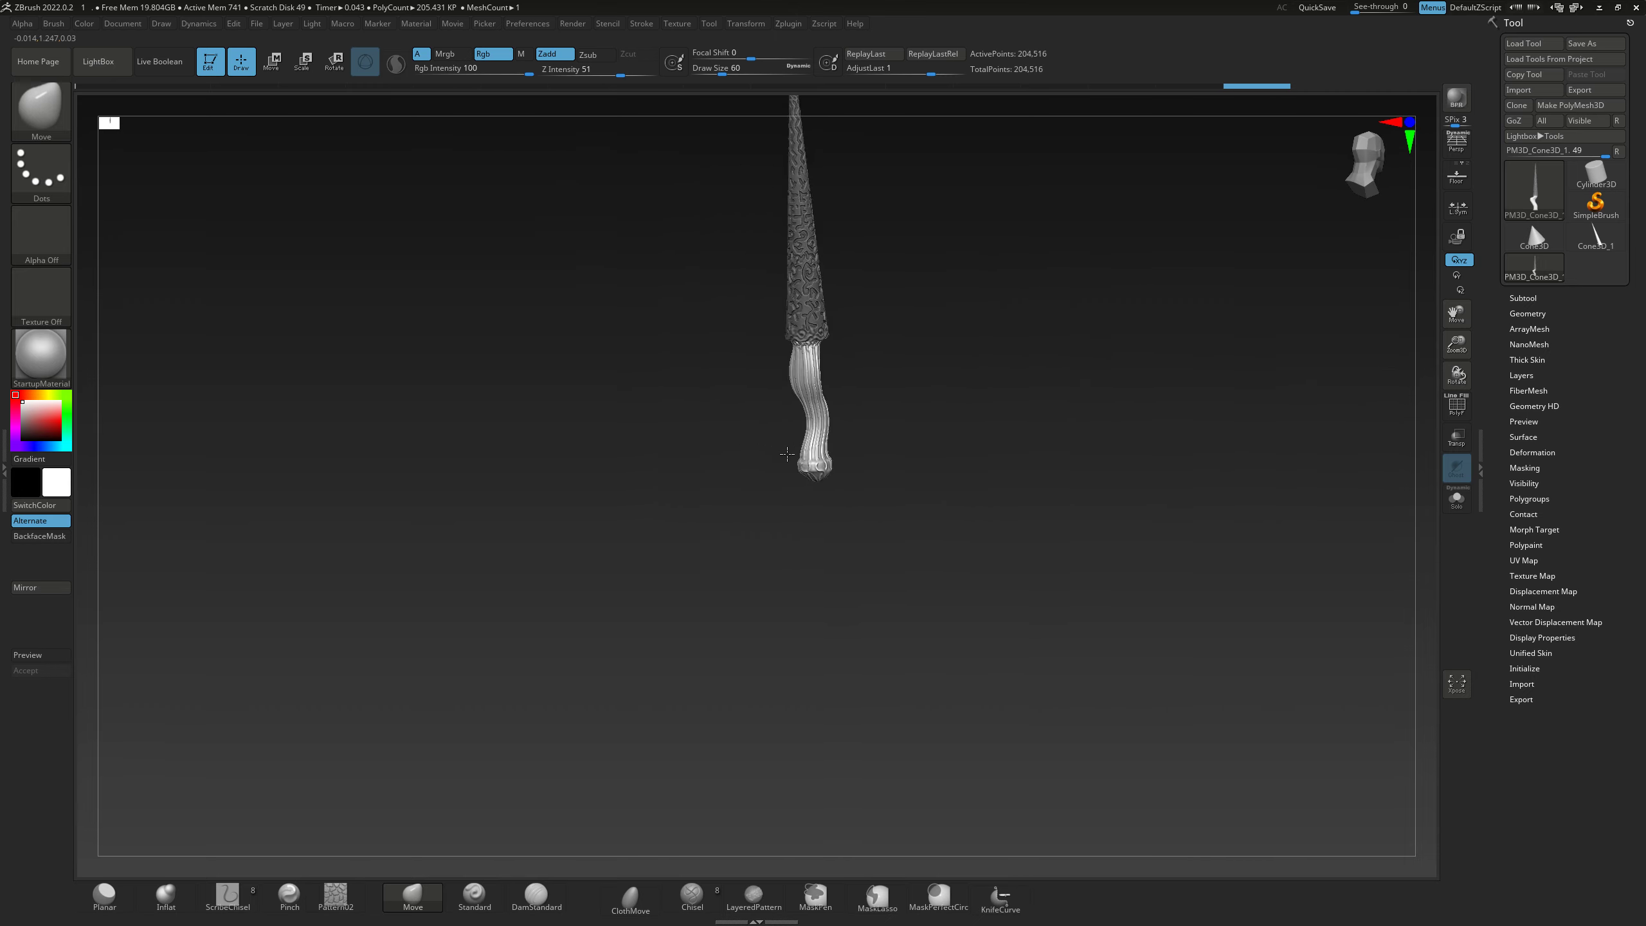
right_click_drag(823, 373, 804, 364, "ctrl")
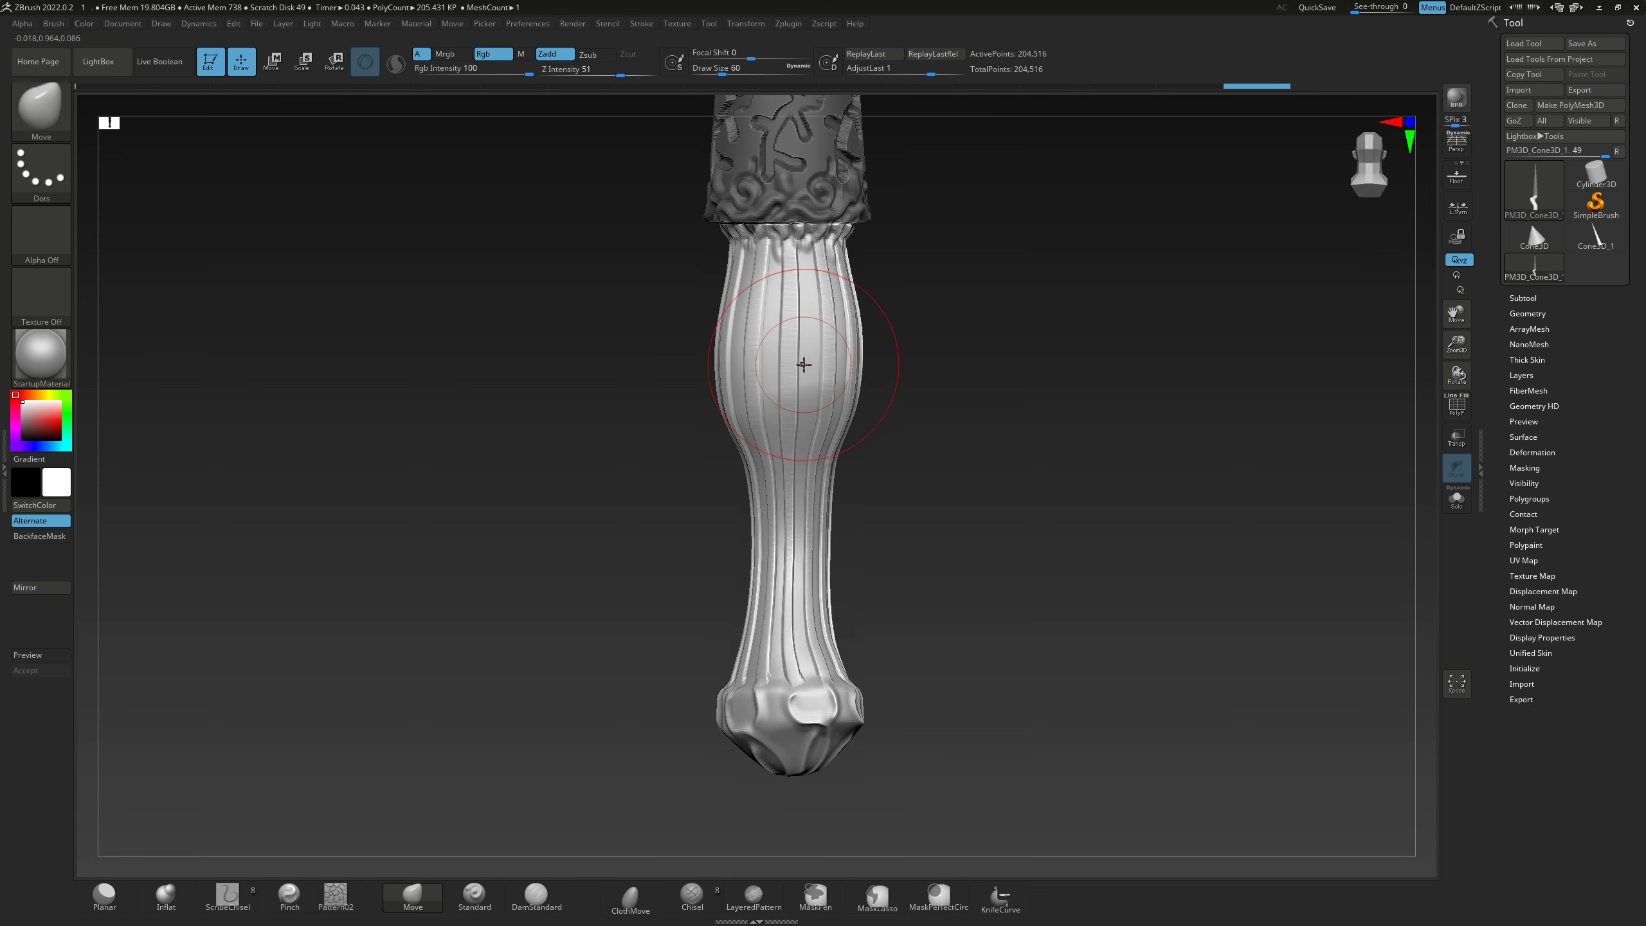
mouse_move(732, 414)
left_mouse_down()
mouse_move(755, 387)
mouse_move(737, 383)
left_mouse_up()
key("ctrl+z")
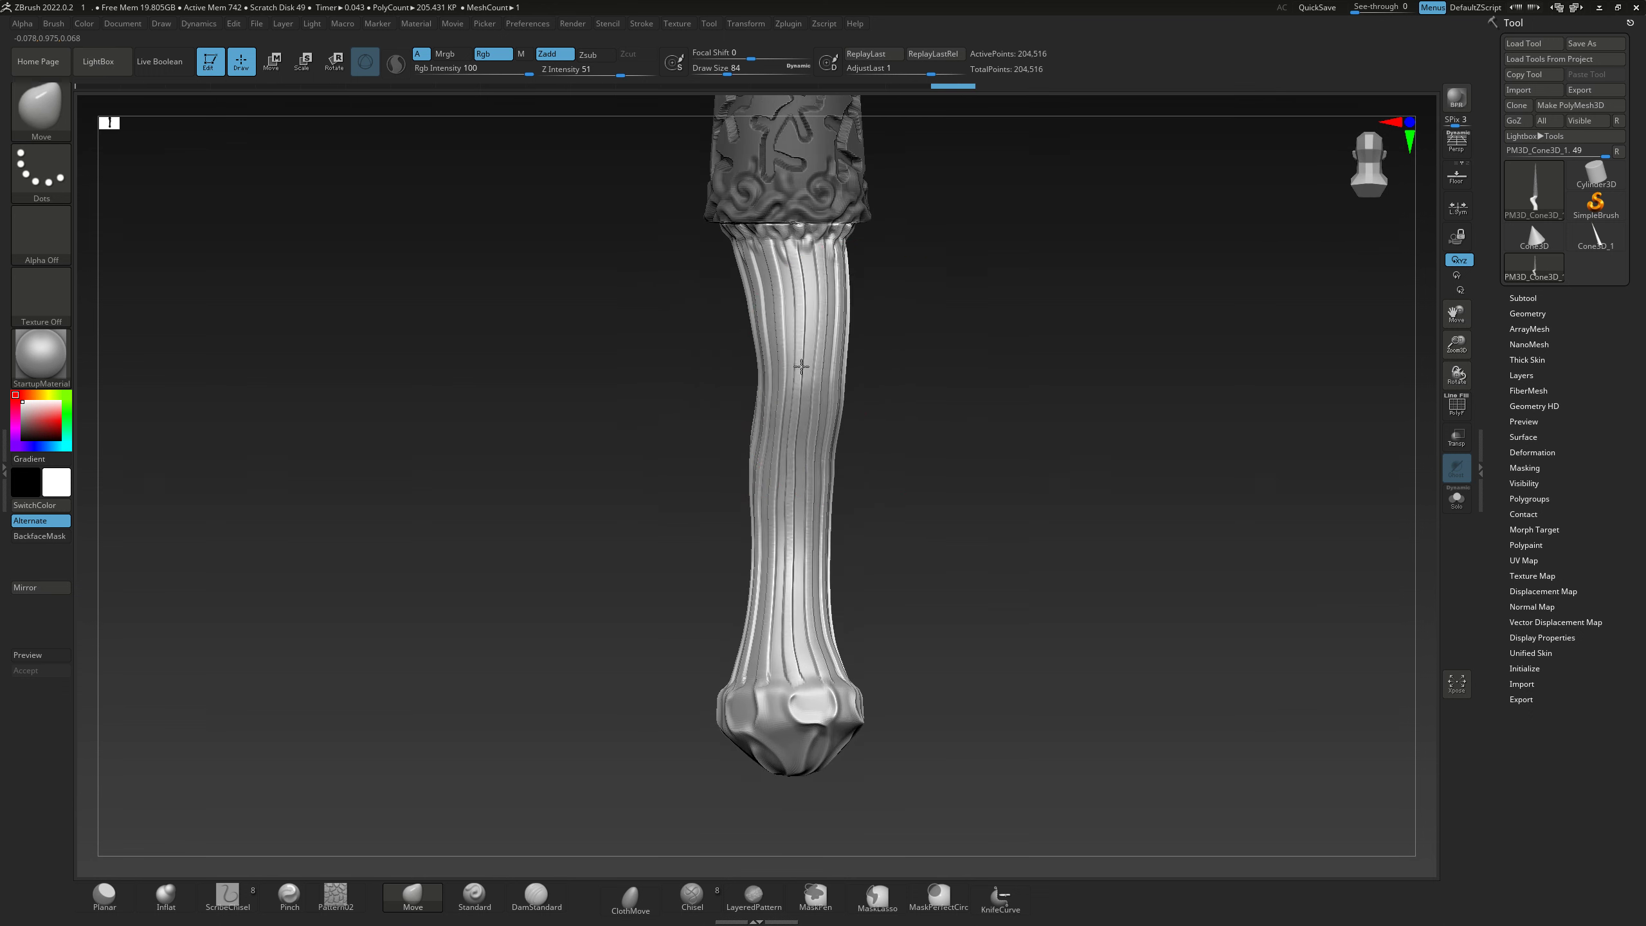
key("ctrl+z")
key("ctrl+z")
left_click_drag(759, 384, 680, 382)
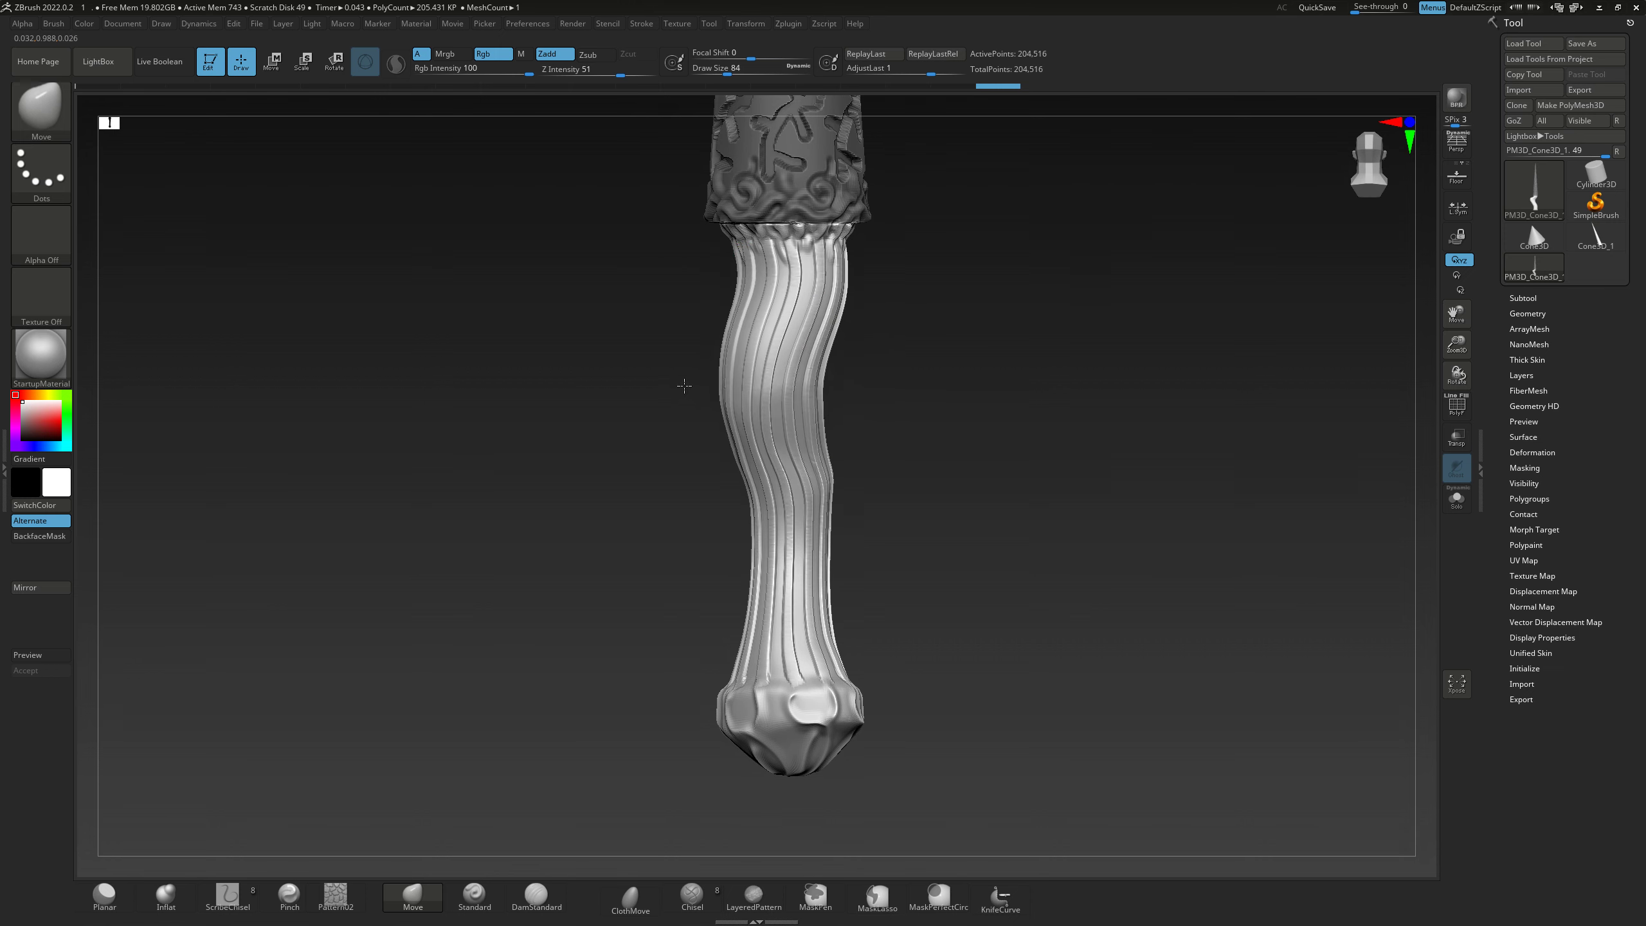
mouse_move(822, 534)
left_mouse_down()
mouse_move(872, 519)
mouse_move(723, 385)
mouse_move(711, 500)
left_mouse_up()
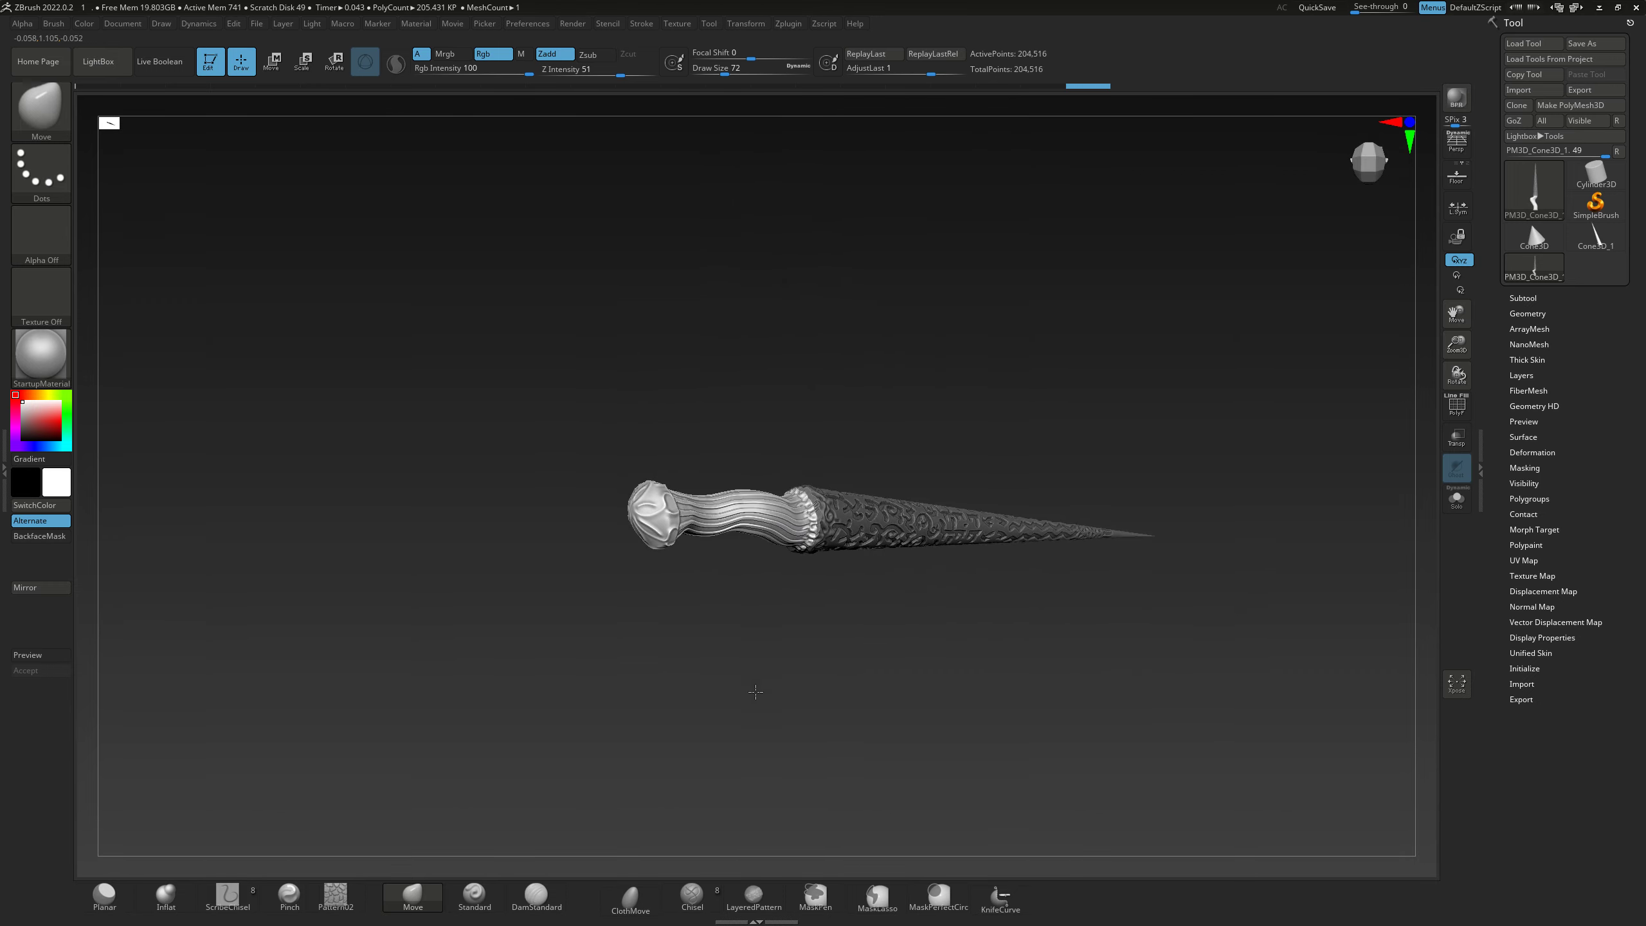
- Orbit and frame the whole stick to review the wavy handle
right_click_drag(712, 500, 693, 493)
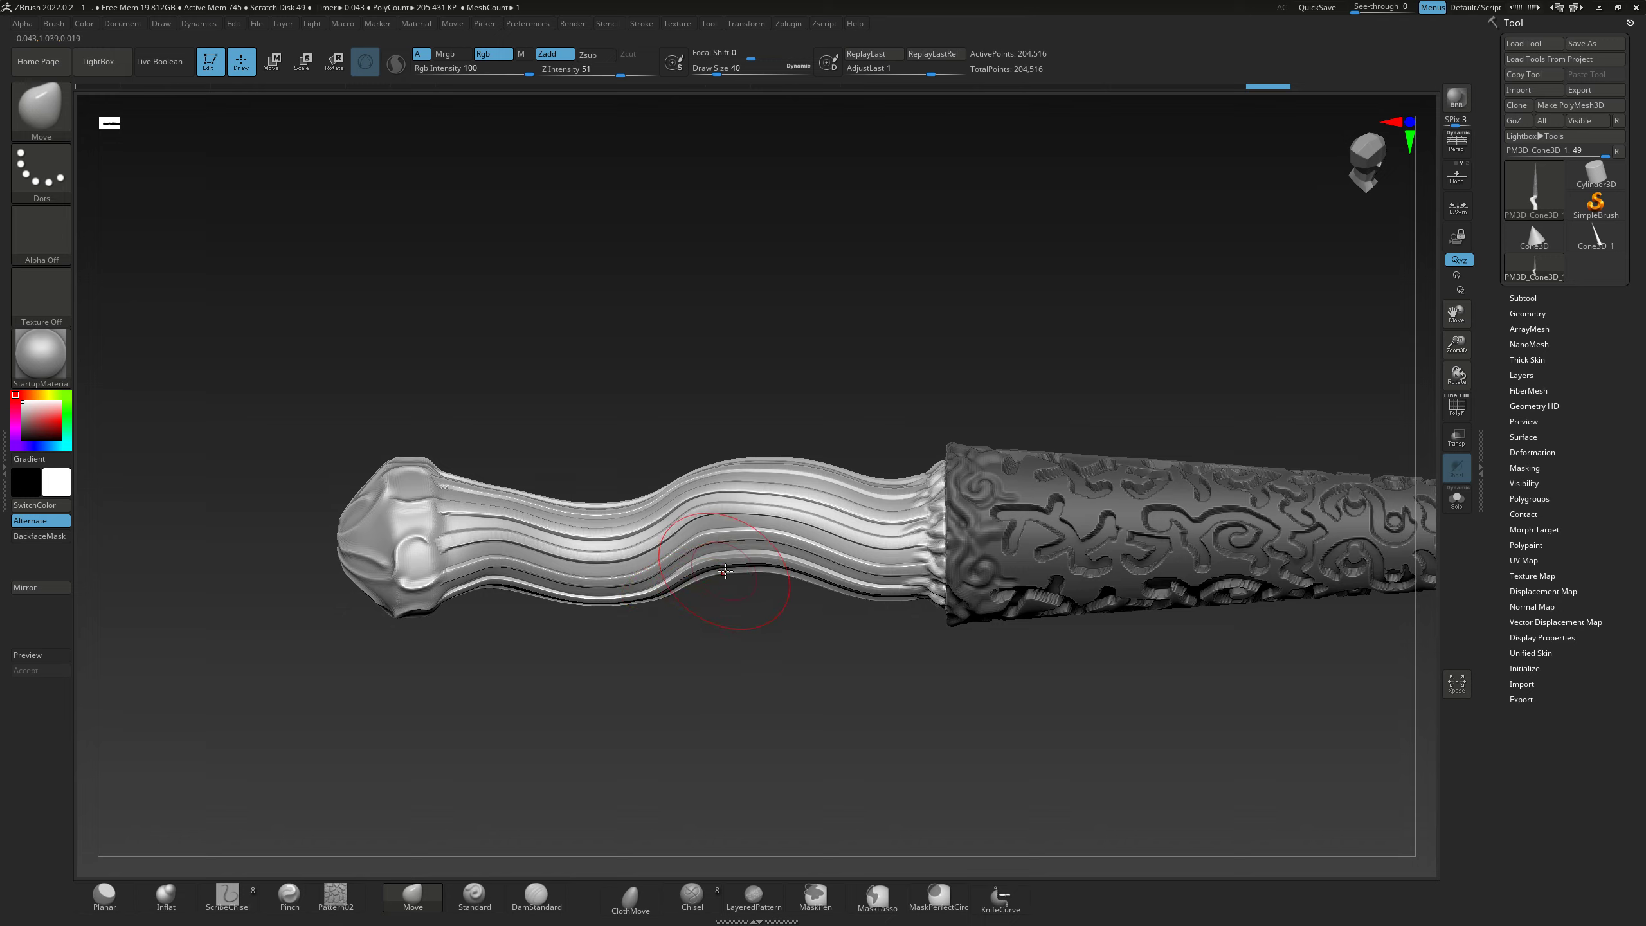
mouse_move(703, 576)
right_mouse_down()
mouse_move(676, 618)
mouse_move(654, 389)
mouse_move(640, 558)
mouse_move(633, 383)
mouse_move(573, 491)
right_mouse_up()
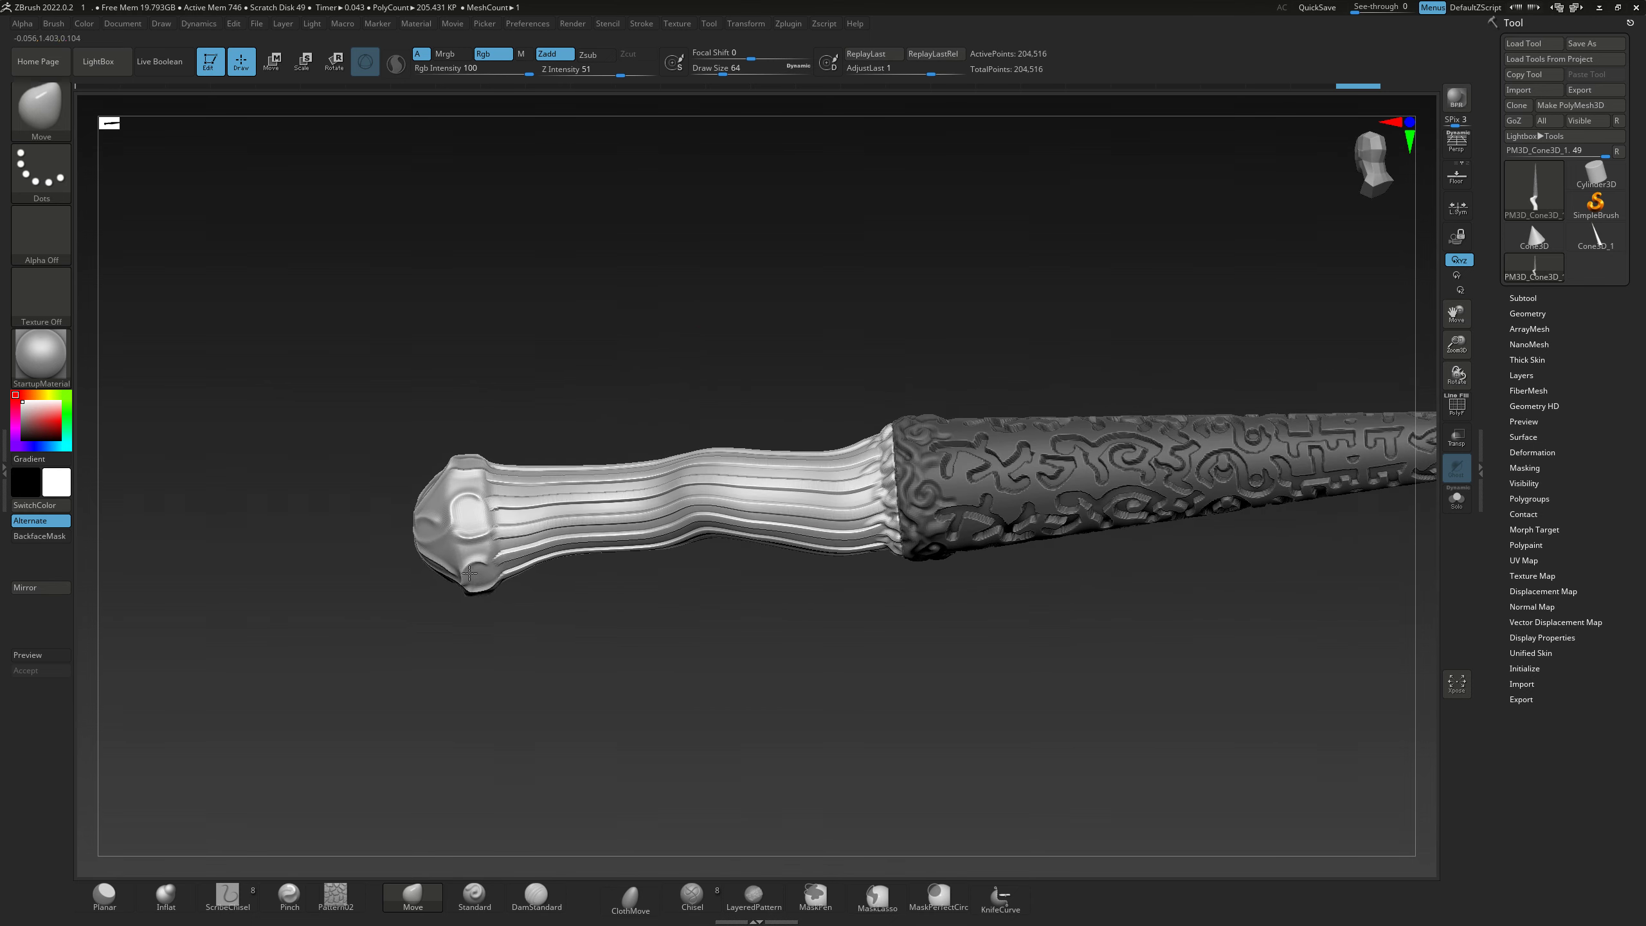
key("f")
mouse_move(654, 665)
right_mouse_down("ctrl")
mouse_move(638, 513)
mouse_move(665, 562)
mouse_move(644, 632)
mouse_move(672, 632)
mouse_move(662, 501)
right_mouse_up("ctrl")
- Zoom in on the handle–shaft junction and select the Standard brush
key("f")
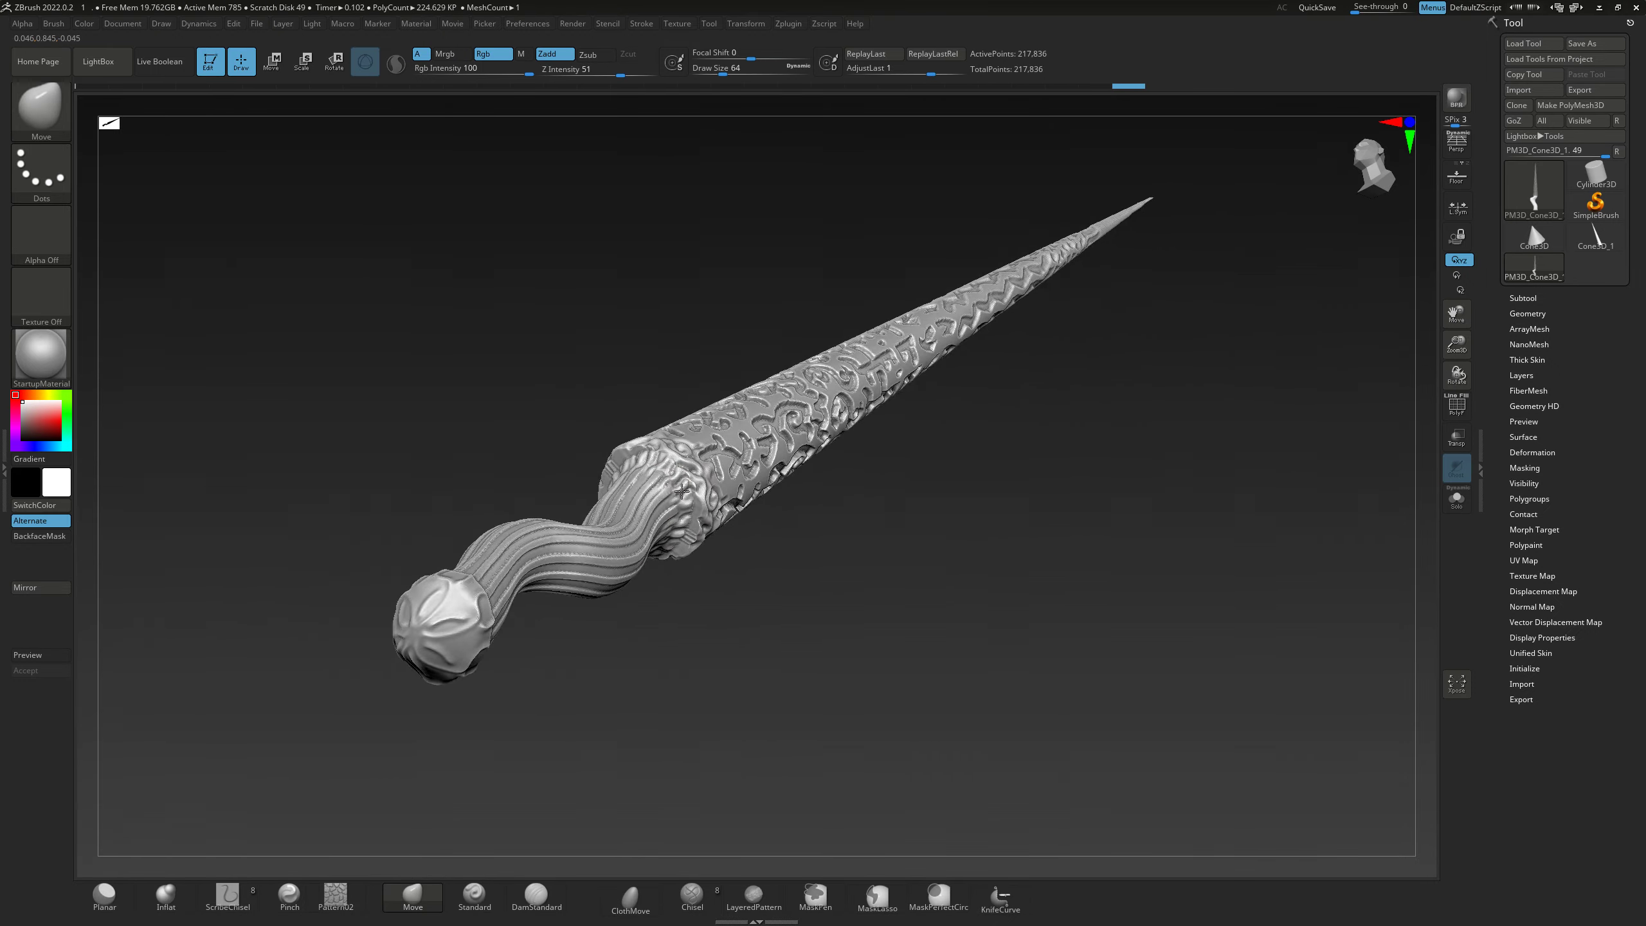
right_click_drag(667, 571, 655, 557)
mouse_move(674, 648)
right_mouse_down("ctrl")
mouse_move(684, 543)
mouse_move(483, 299)
right_mouse_up("ctrl")
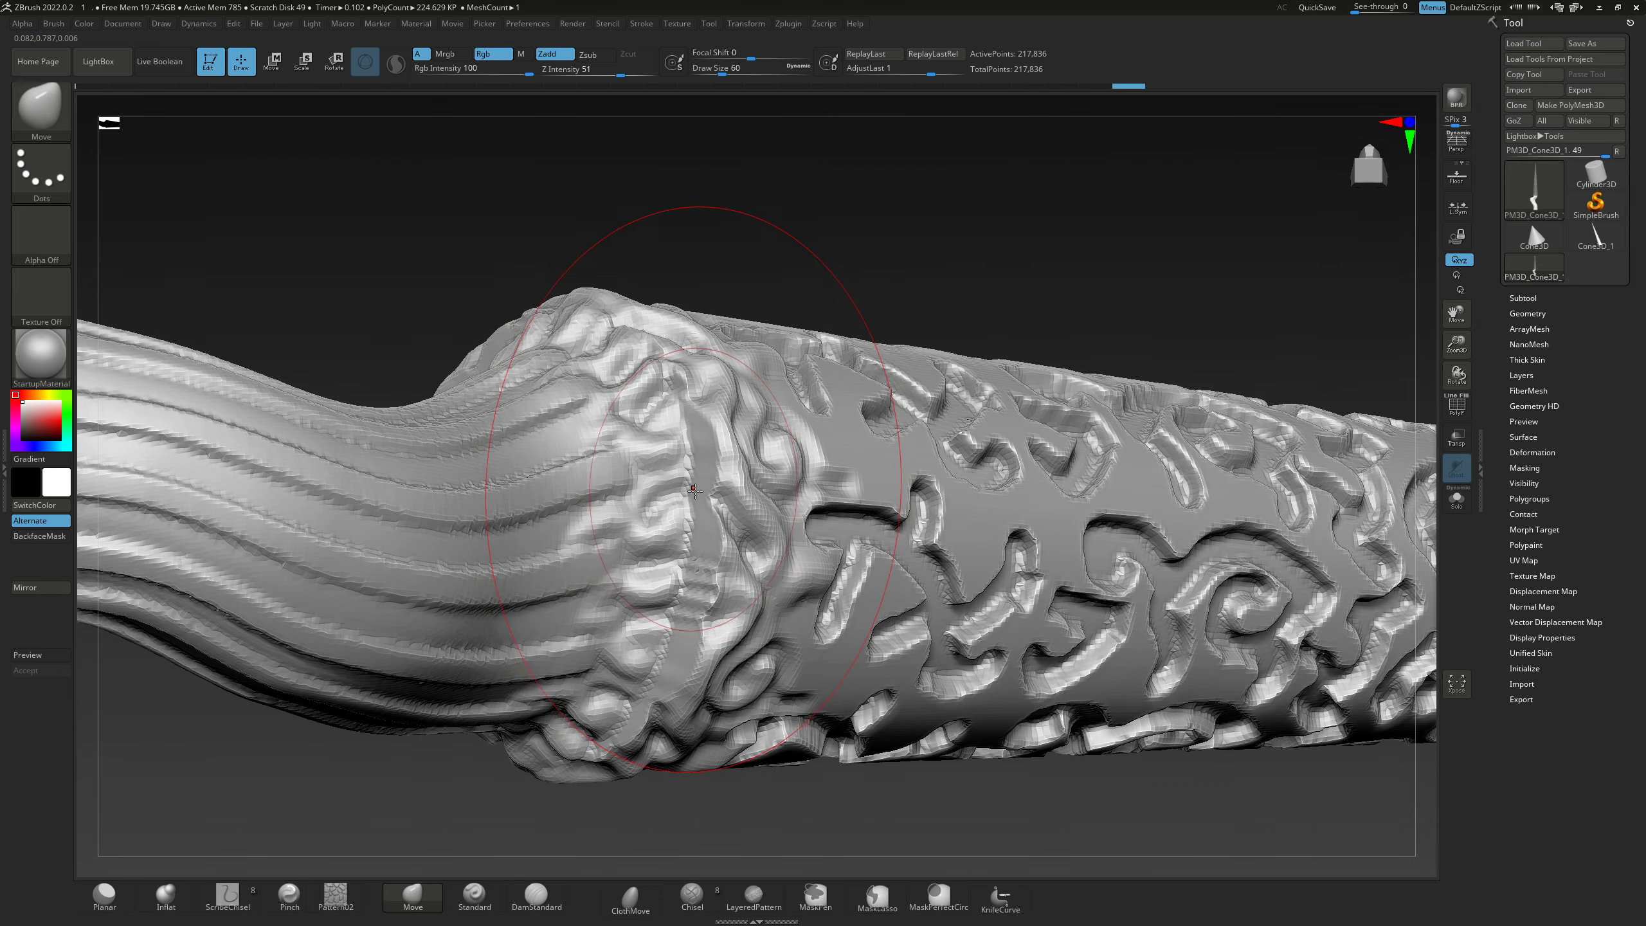
left_click(38, 117)
left_click(146, 151)
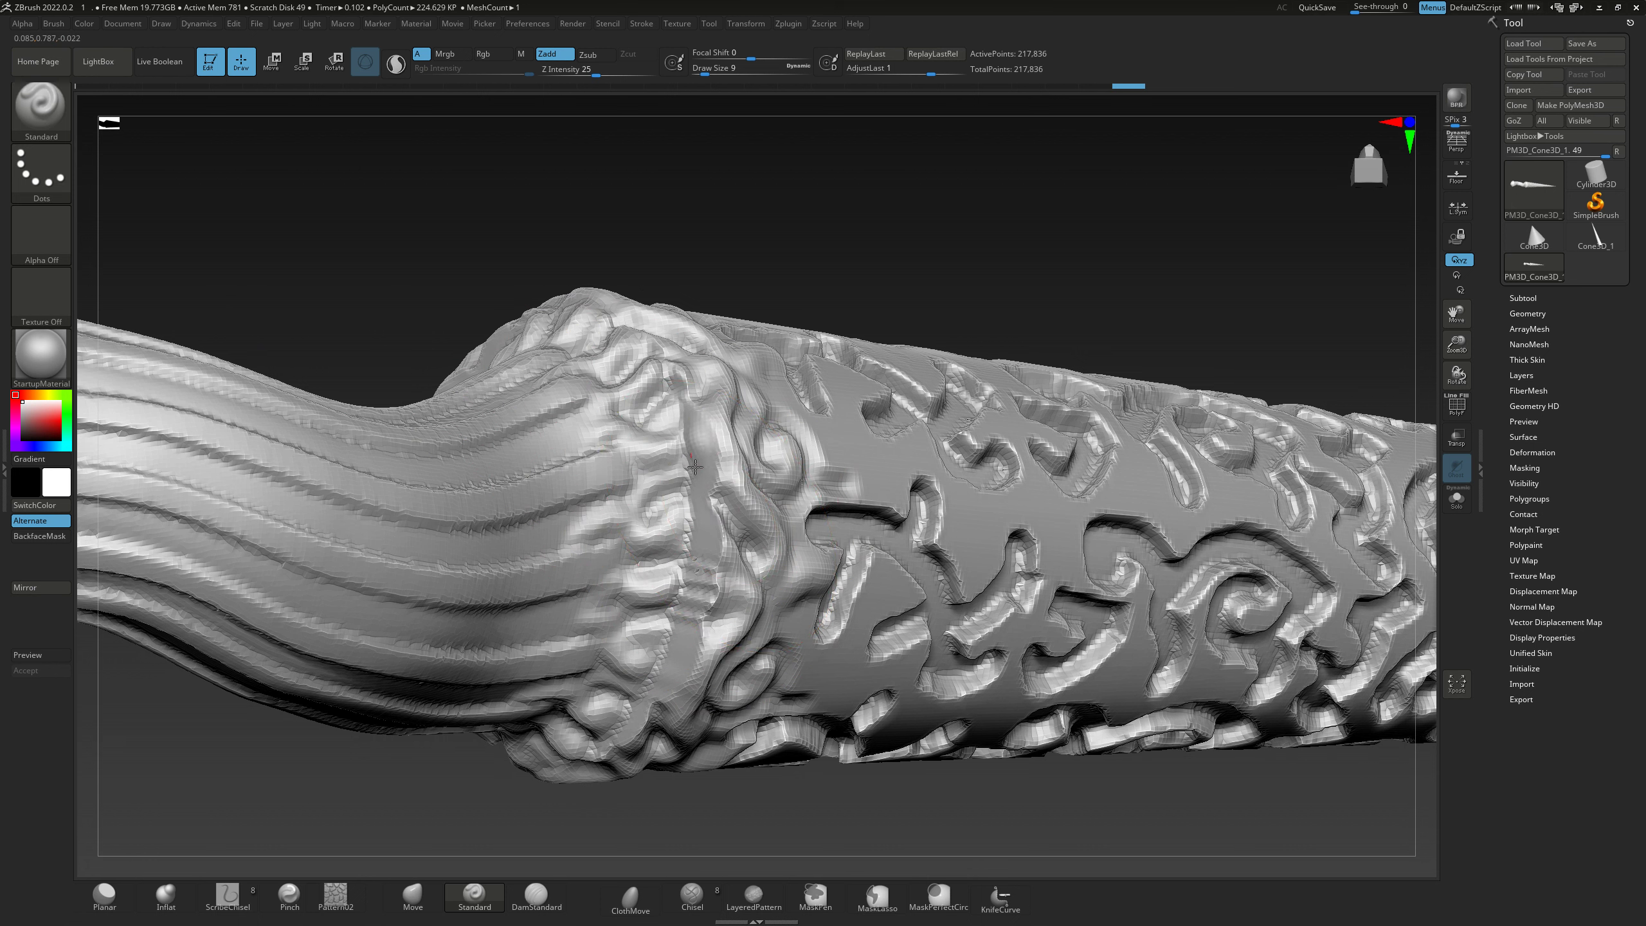
- Smooth the junction, then build a thin ridge and raised bulge on the collar
key("shift")
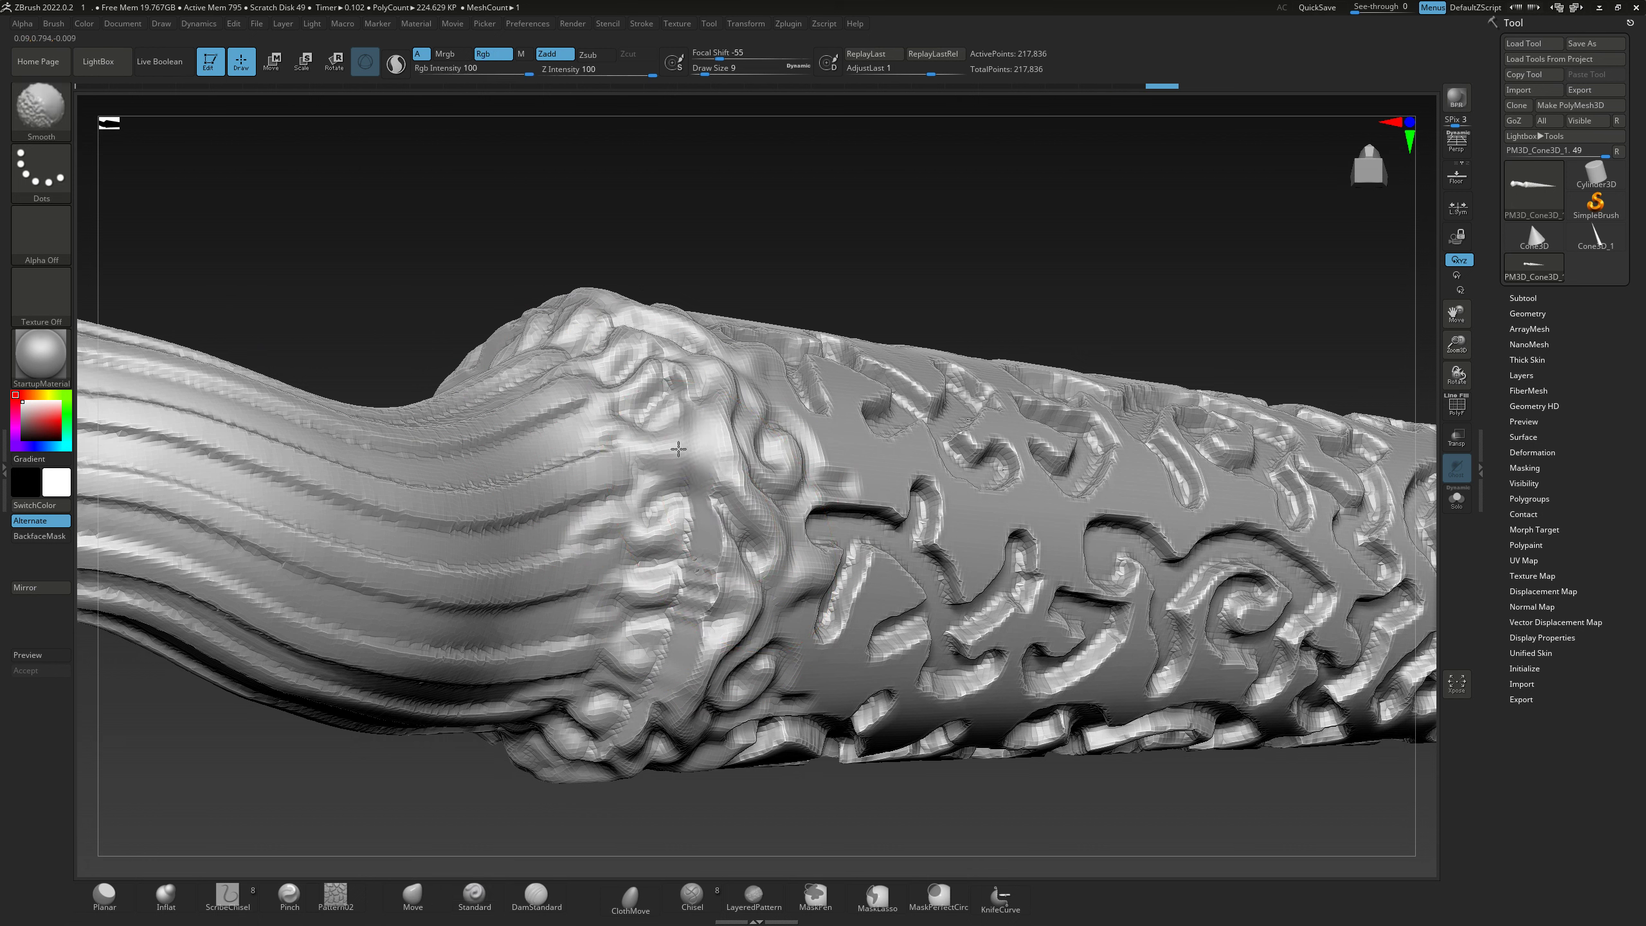
left_click_drag(686, 448, 720, 441, "shift")
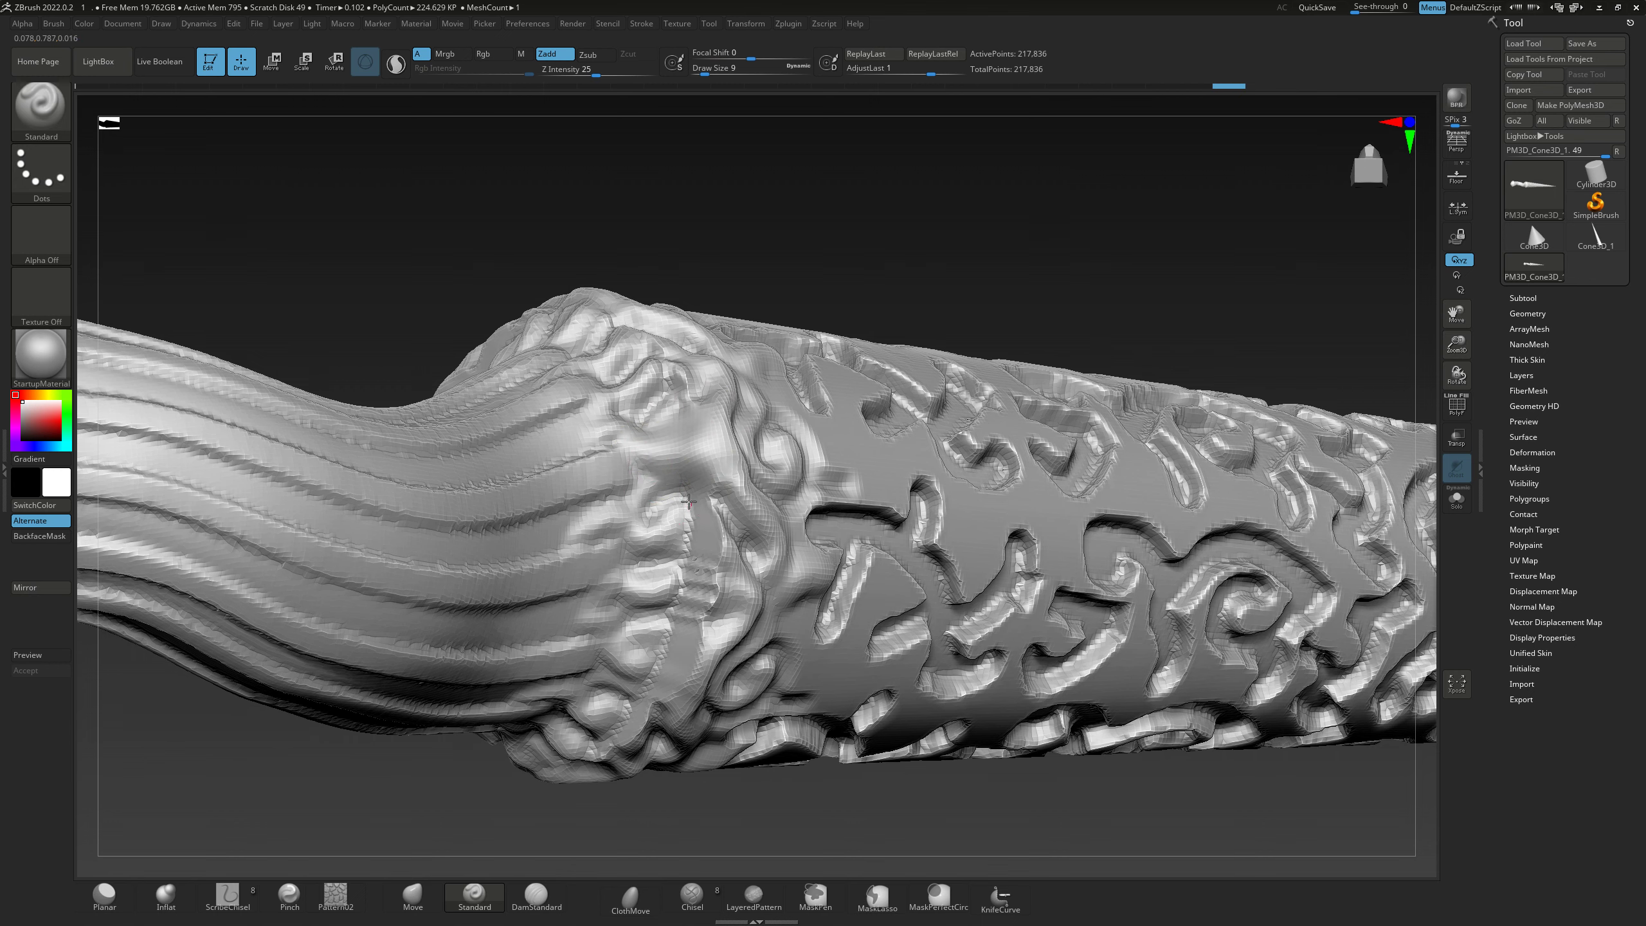
left_click_drag(696, 527, 697, 529)
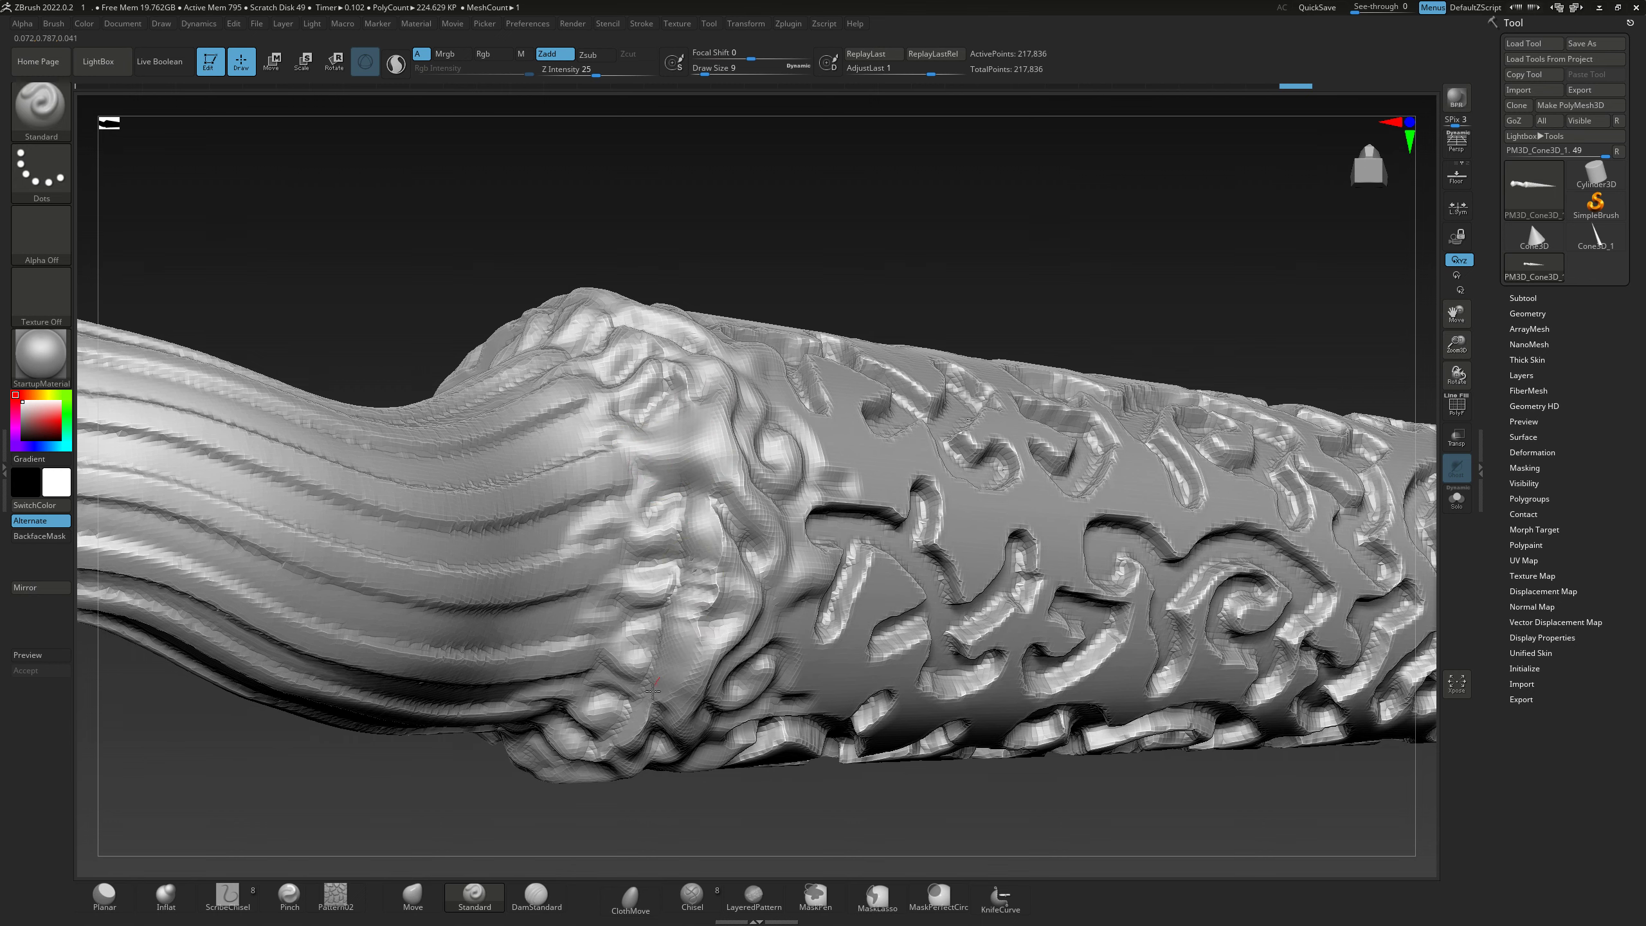
mouse_move(697, 529)
right_mouse_down()
mouse_move(545, 550)
mouse_move(597, 445)
right_mouse_up()
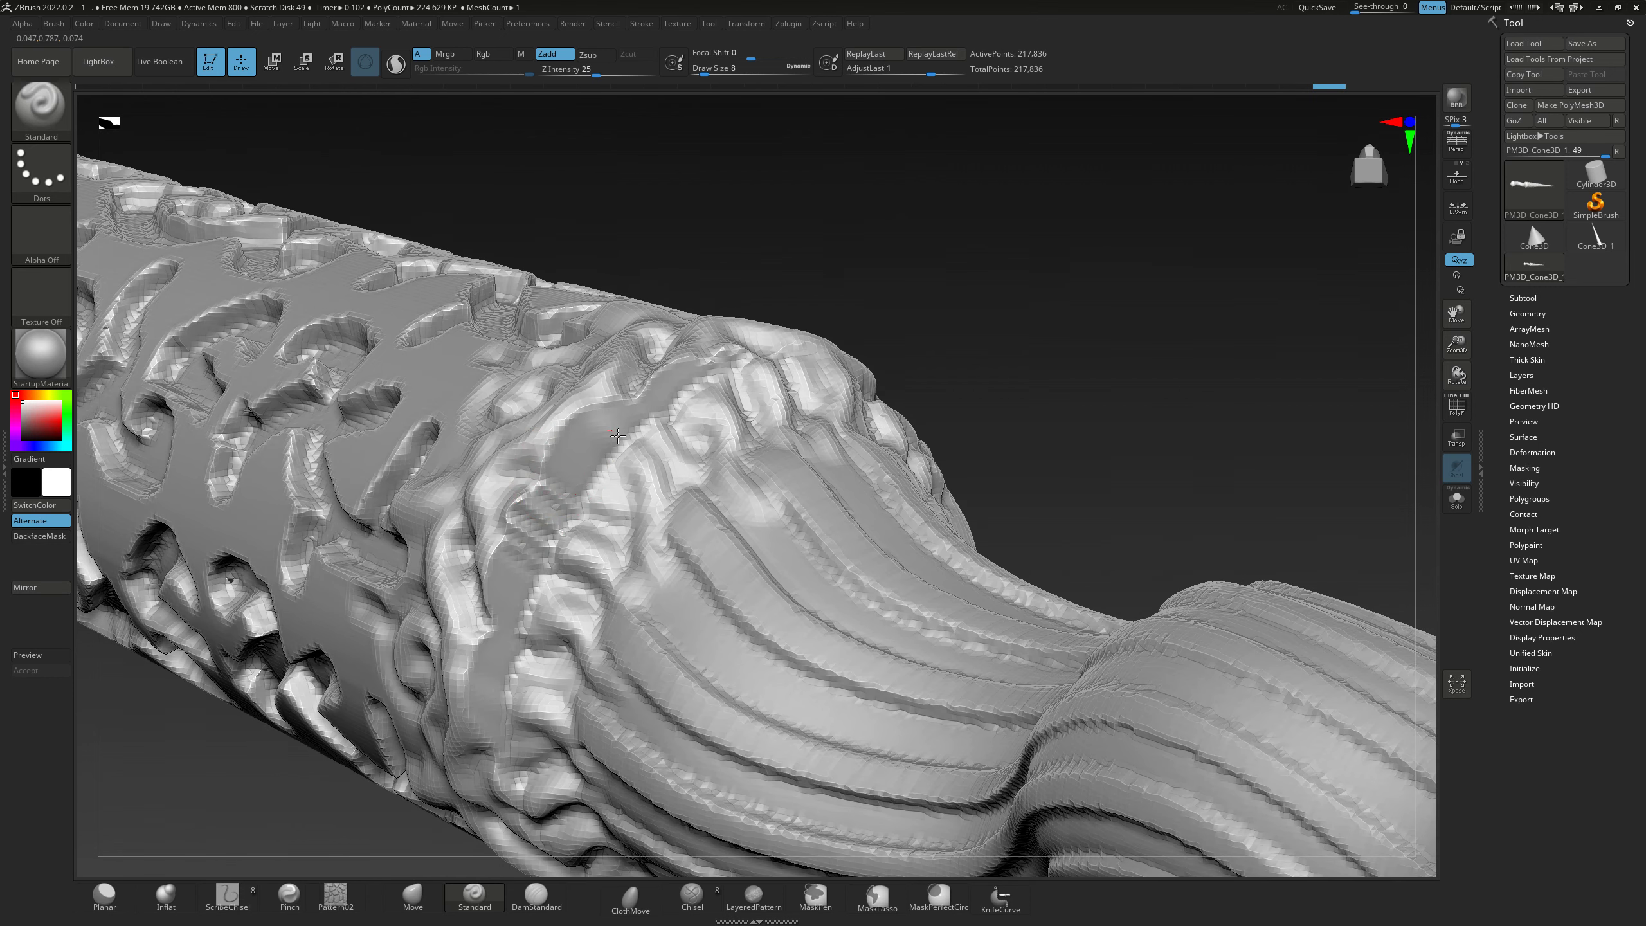
mouse_move(598, 445)
left_mouse_down()
mouse_move(577, 454)
mouse_move(625, 432)
left_mouse_up()
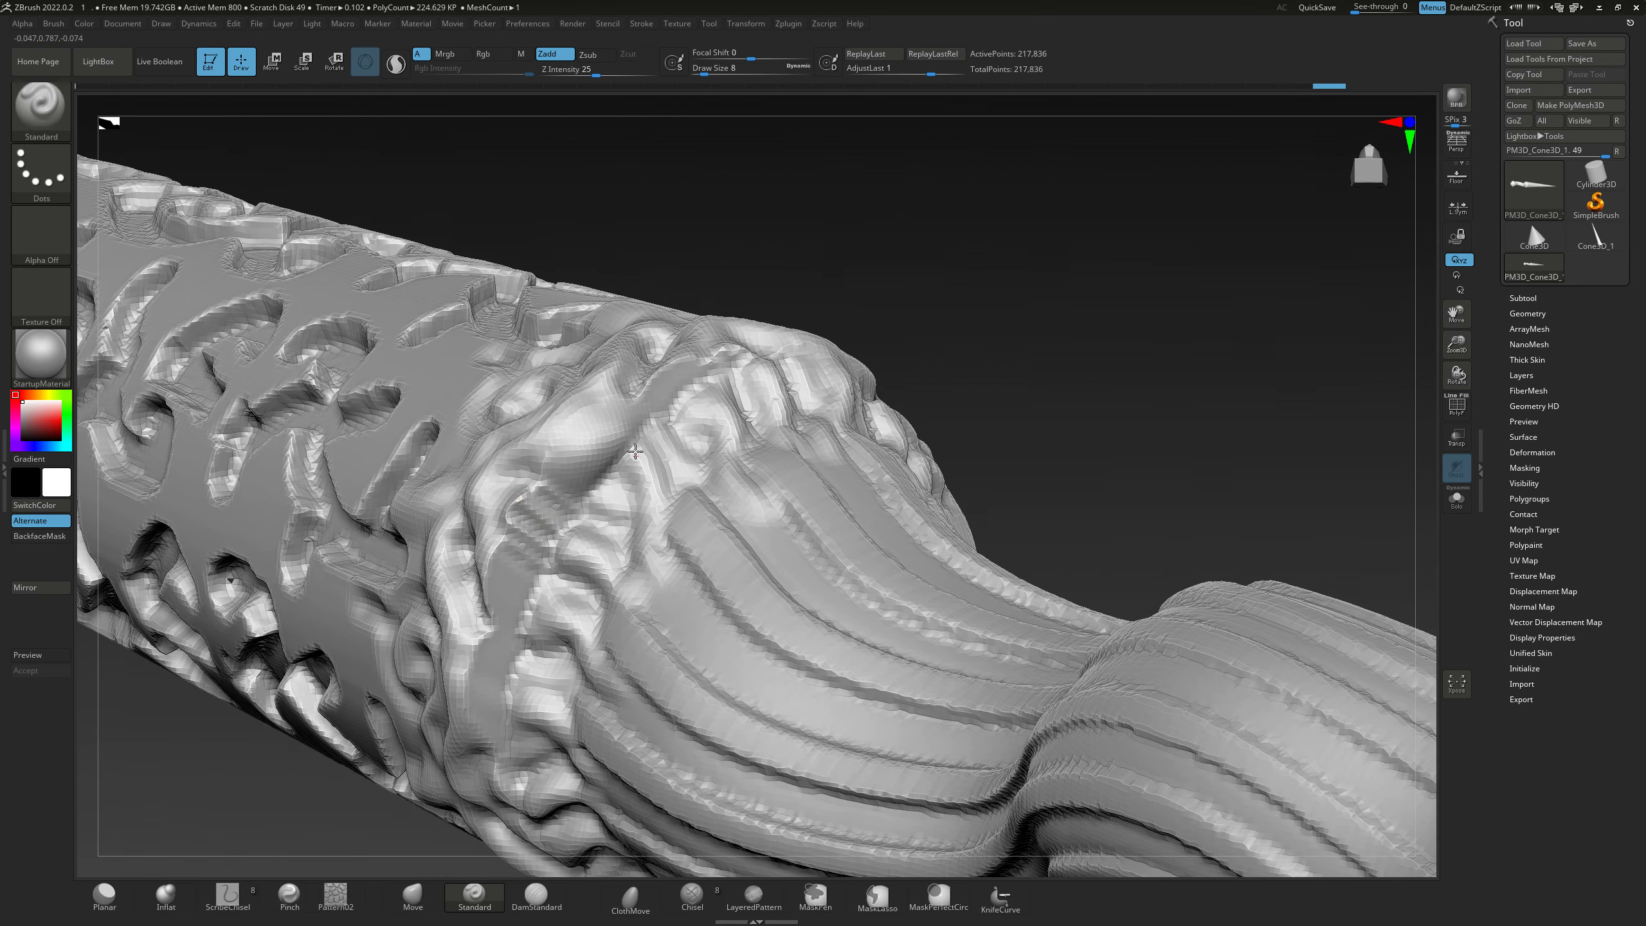
- Smooth and soften the collar bulge, then zoom out to review the whole stick
key("shift")
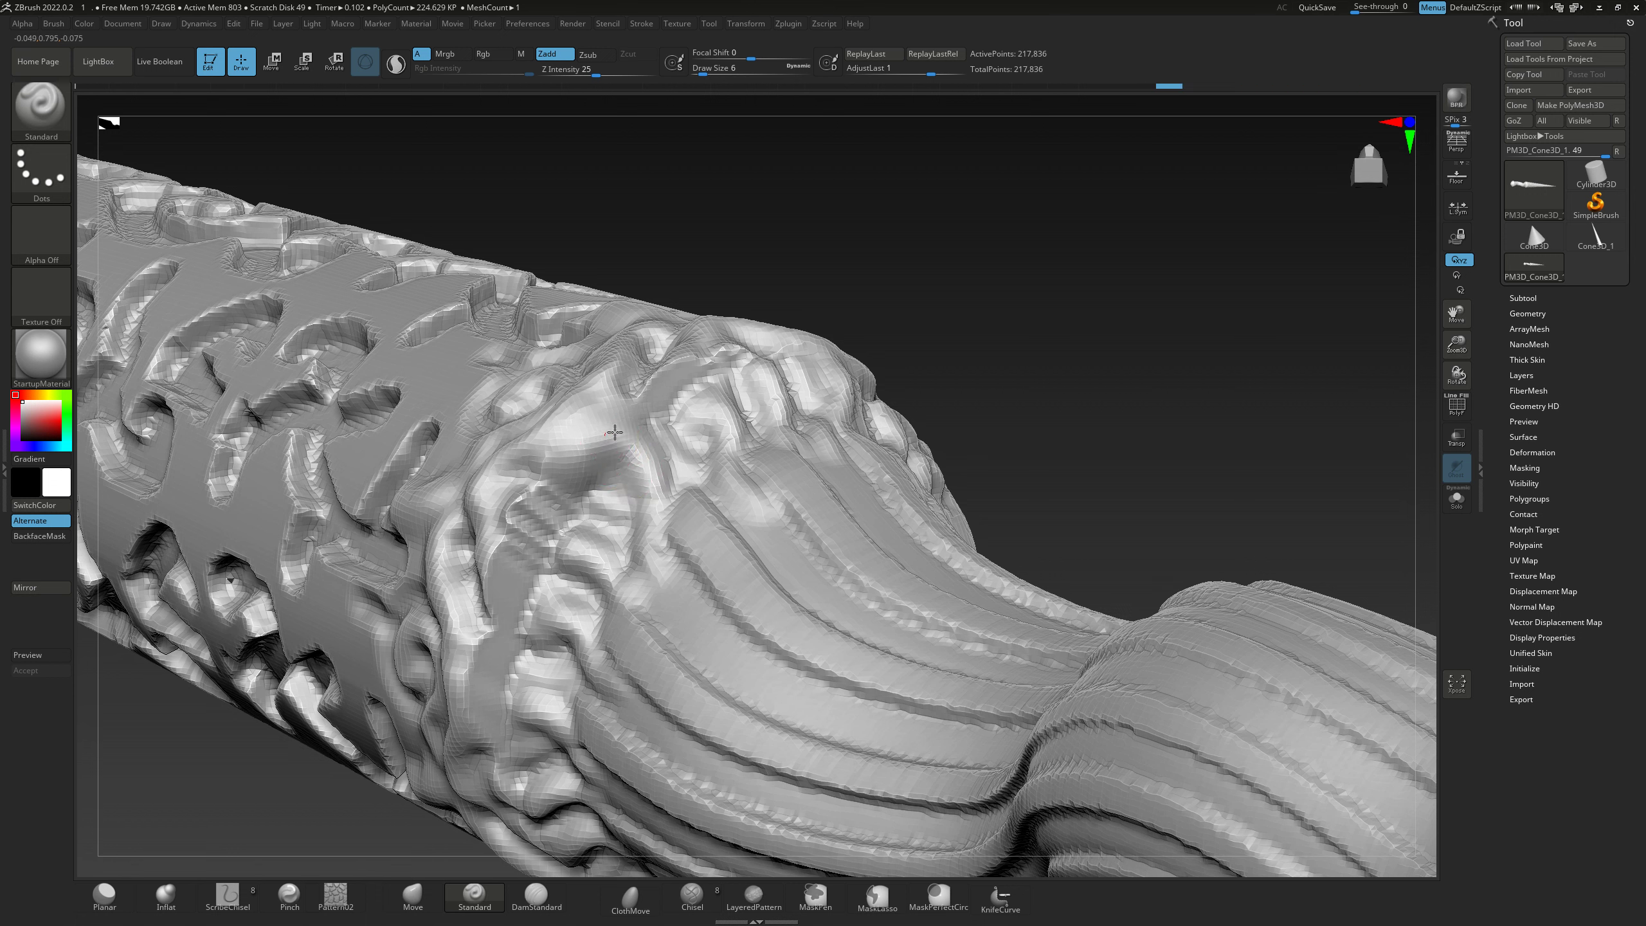
left_click_drag(692, 383, 659, 404)
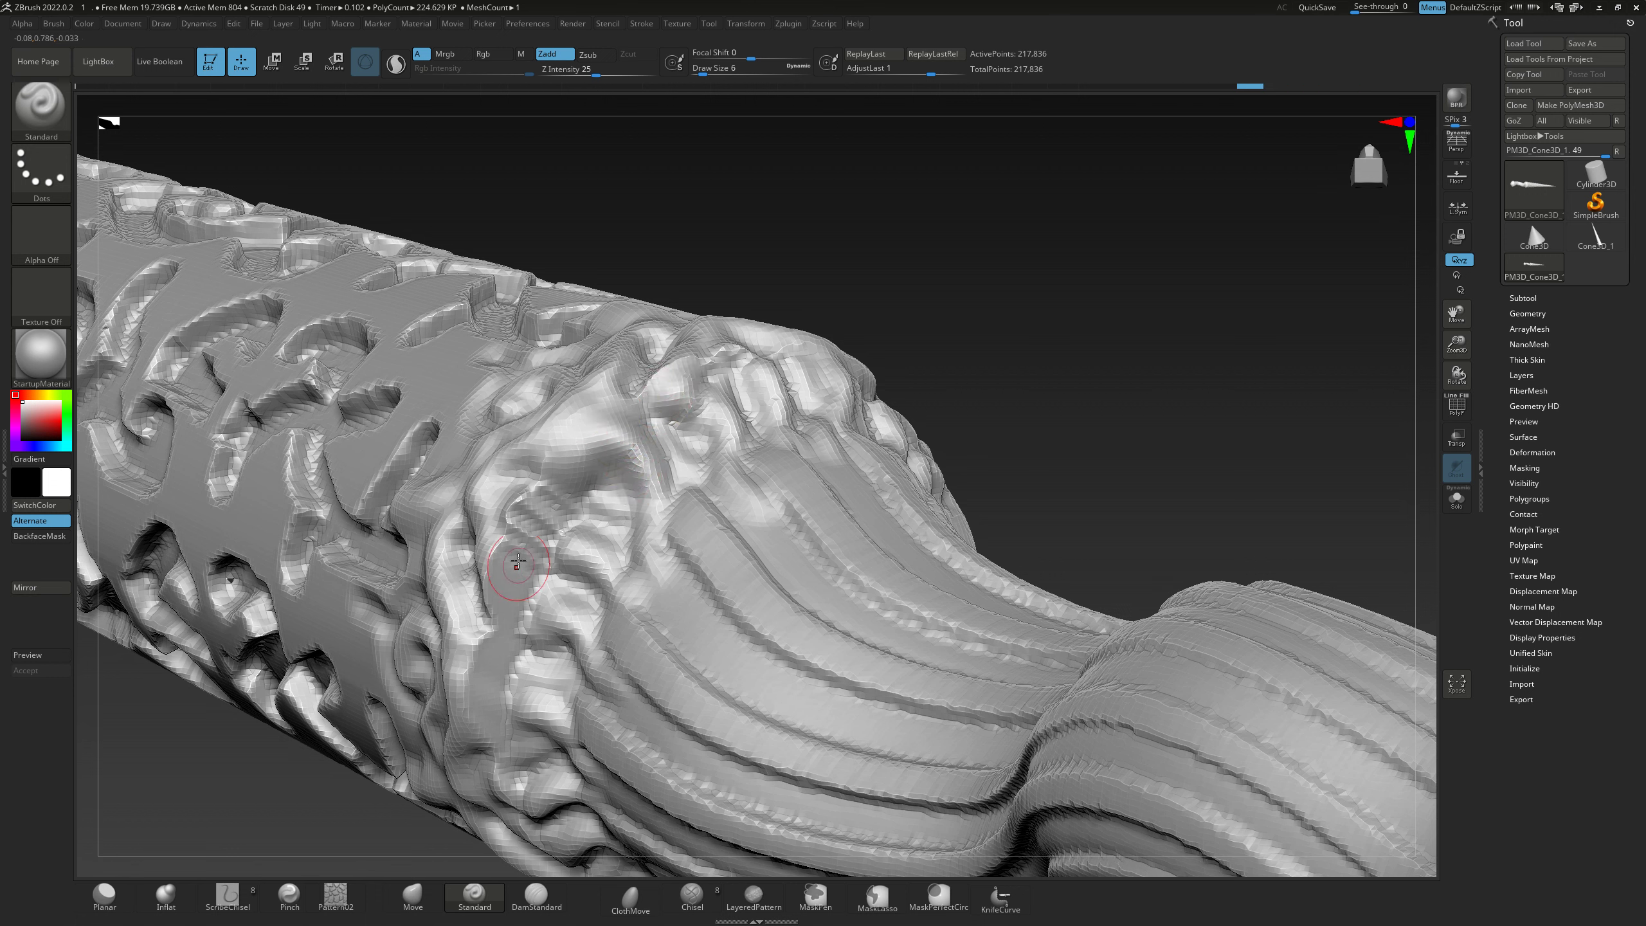
mouse_move(518, 562)
left_mouse_down()
mouse_move(529, 611)
mouse_move(478, 680)
left_mouse_up()
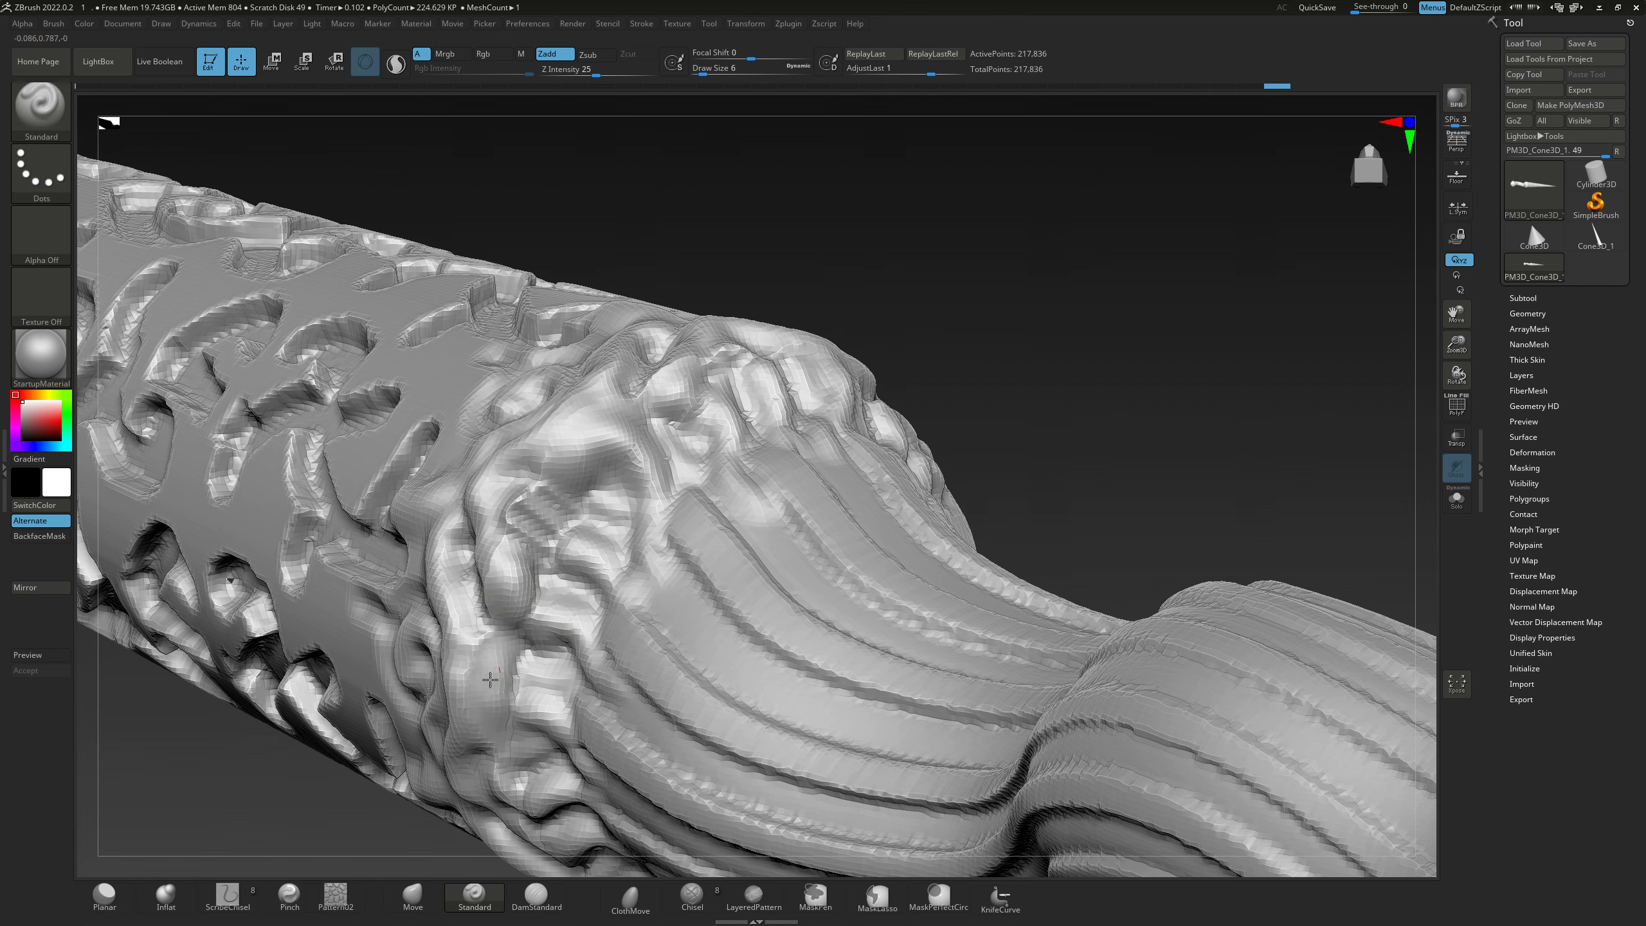
right_click_drag(477, 680, 497, 569)
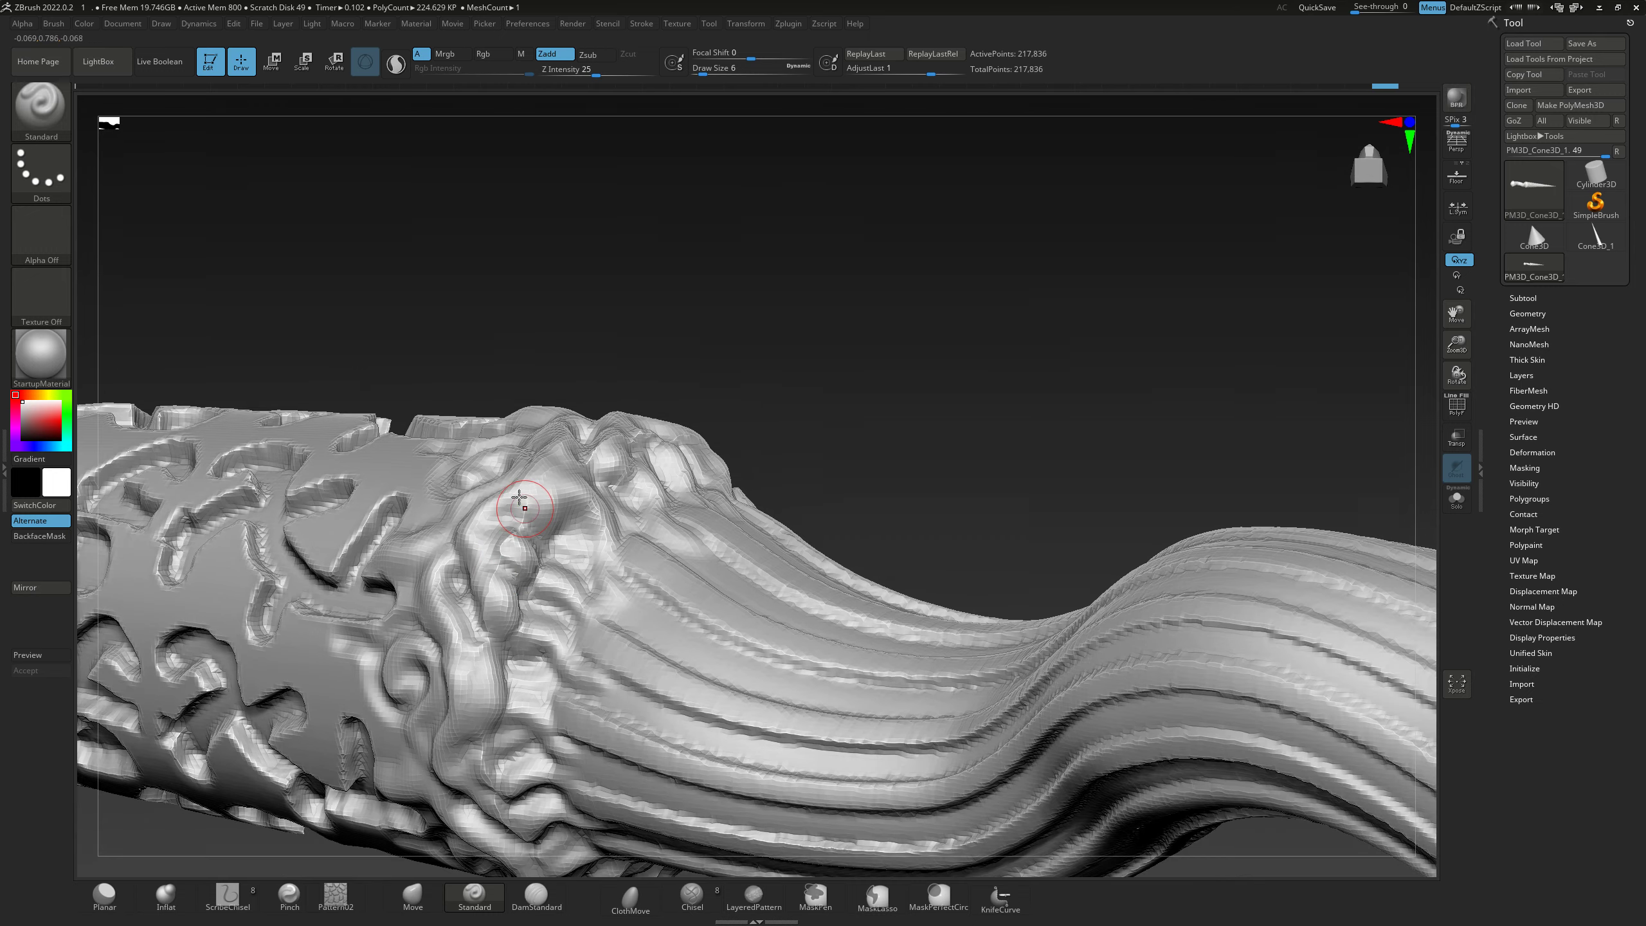
mouse_move(510, 556)
right_mouse_down("ctrl")
mouse_move(454, 506)
mouse_move(483, 537)
mouse_move(451, 481)
mouse_move(464, 680)
right_mouse_up("ctrl")
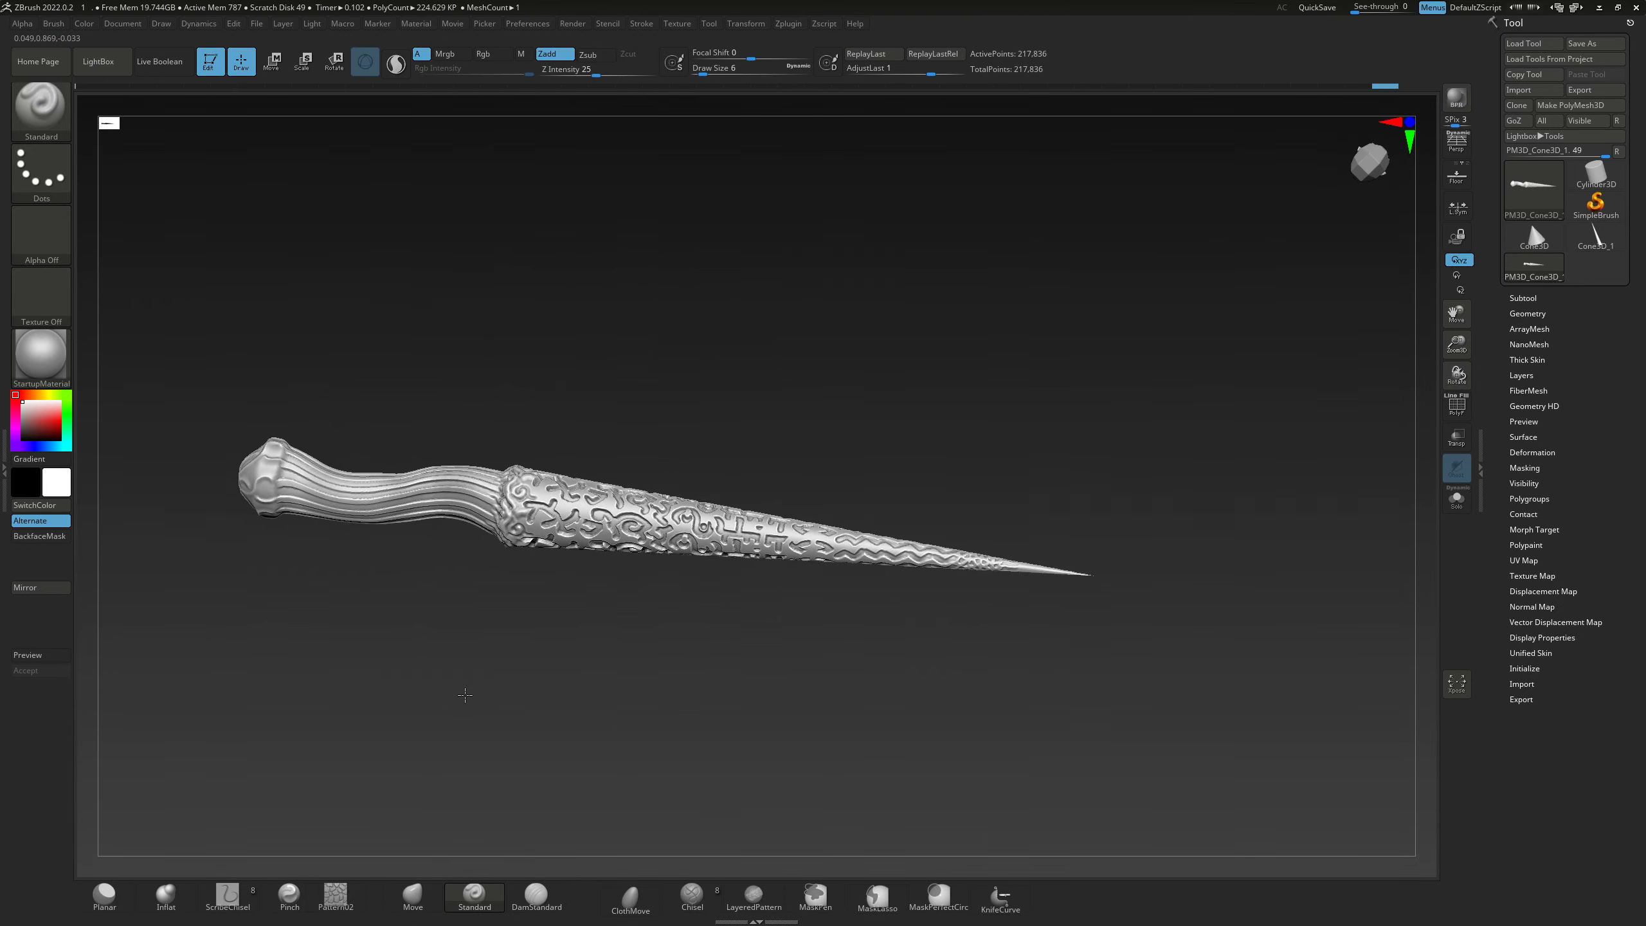
mouse_move(464, 680)
right_mouse_down()
mouse_move(471, 540)
mouse_move(413, 398)
mouse_move(493, 409)
mouse_move(439, 570)
mouse_move(573, 573)
mouse_move(584, 677)
mouse_move(477, 346)
mouse_move(511, 411)
mouse_move(272, 258)
right_mouse_up()
- Preview the stick in Gold, MatCap Pearl Cavity, Reflect3 and ReflectedMap materials
left_click(42, 353)
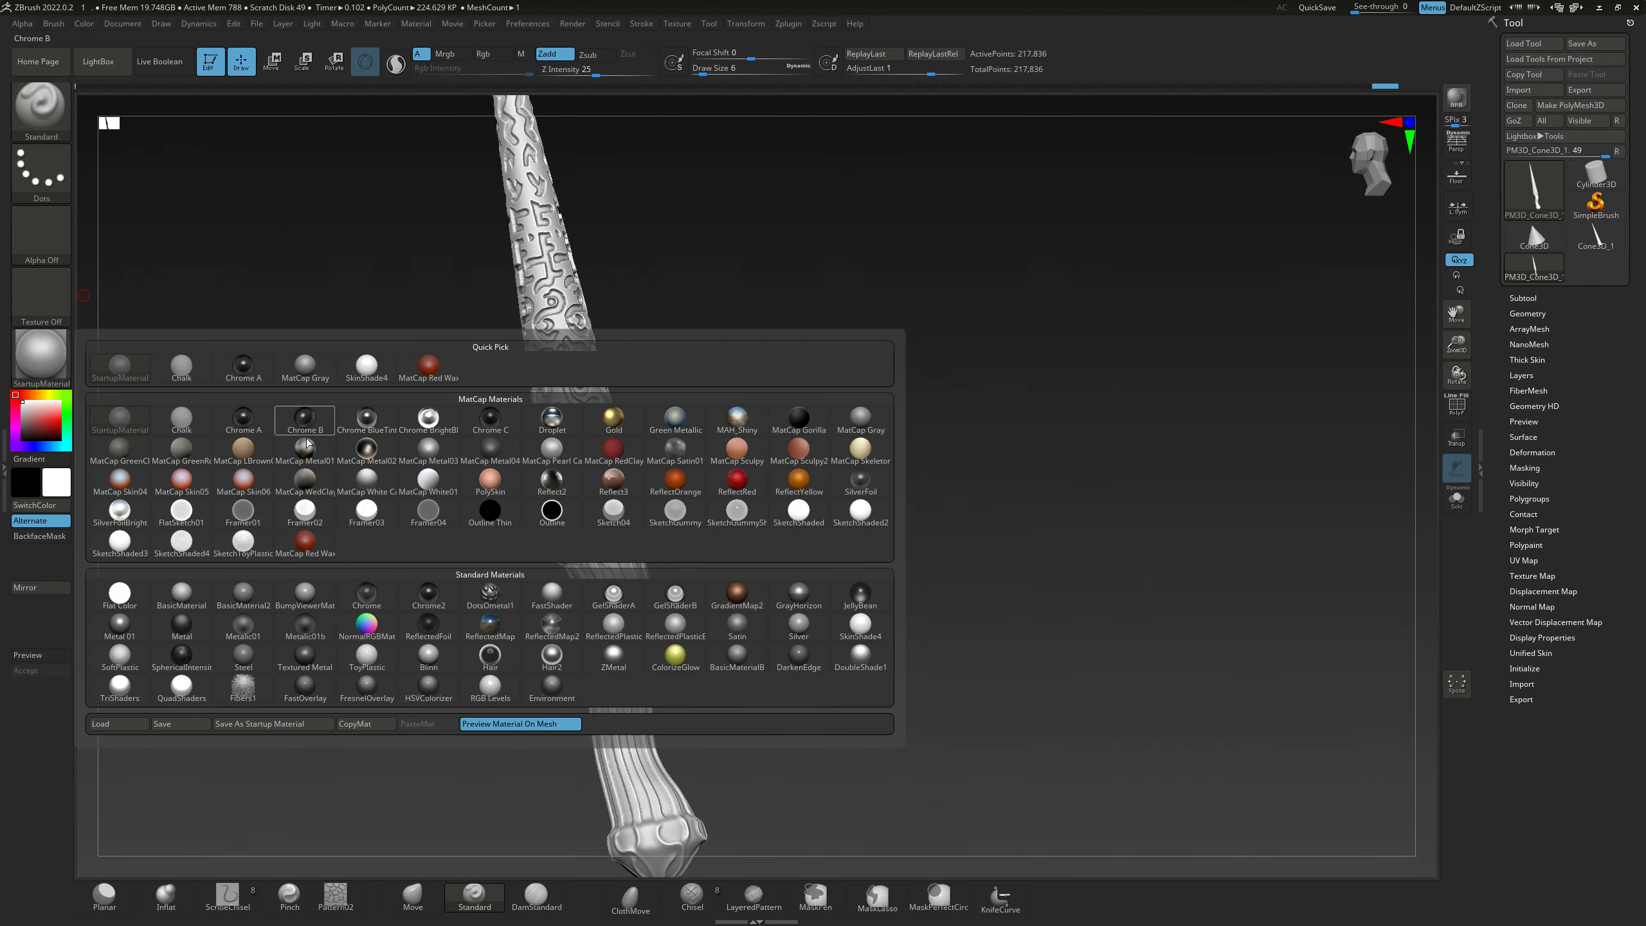
left_click(608, 426)
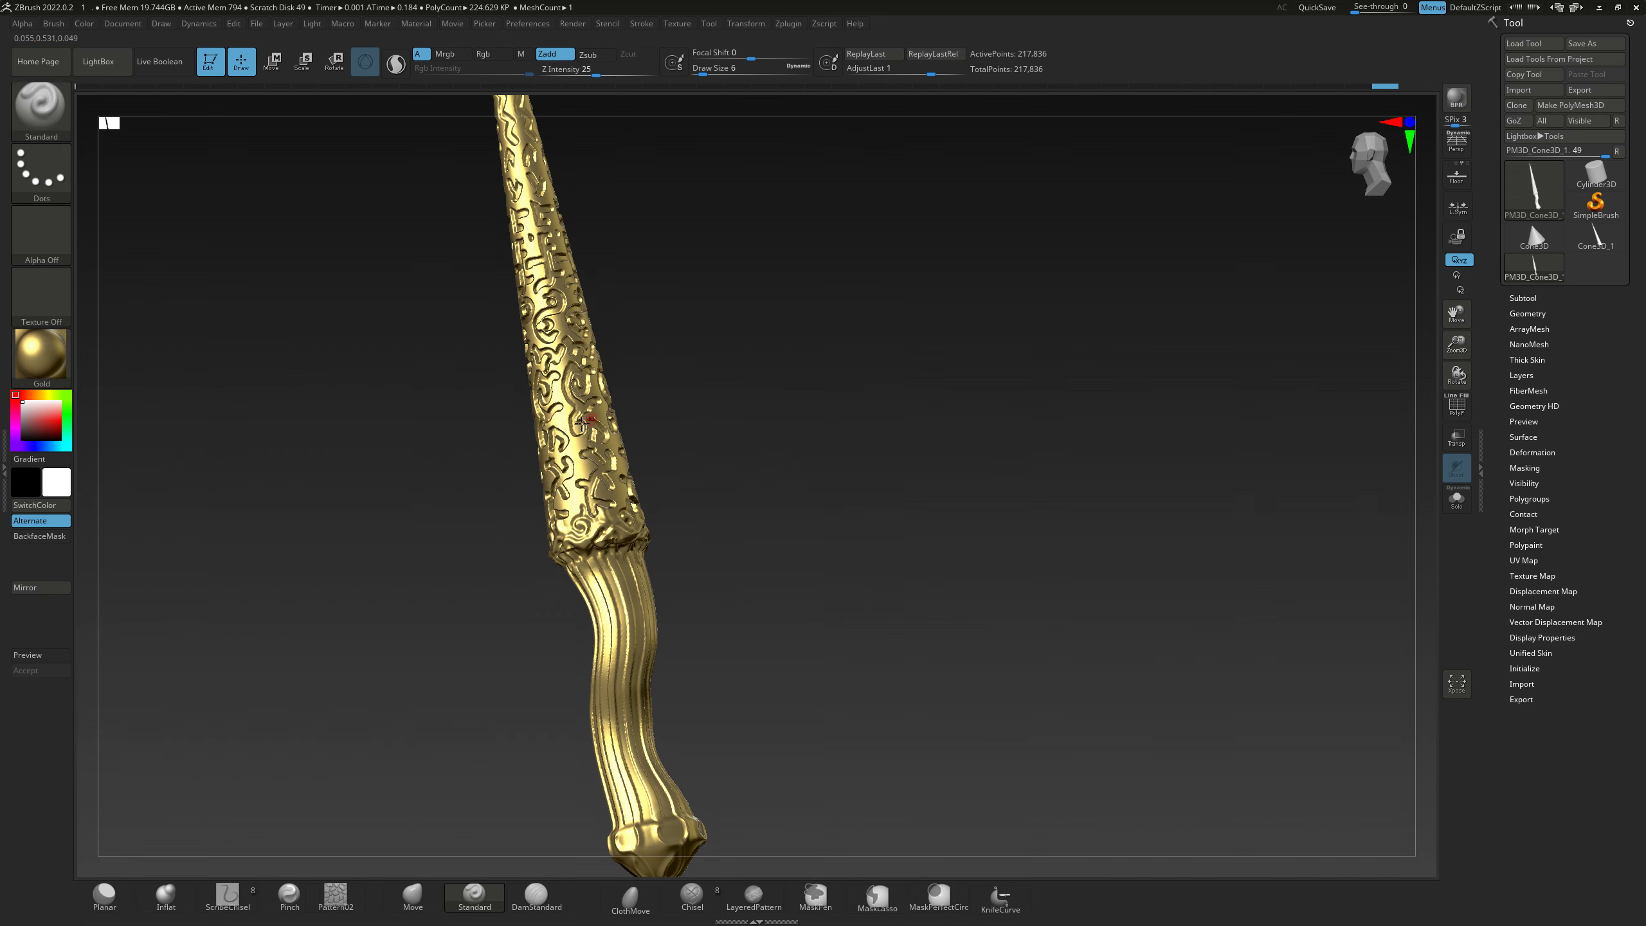
left_click(42, 354)
left_click(534, 454)
left_click(42, 355)
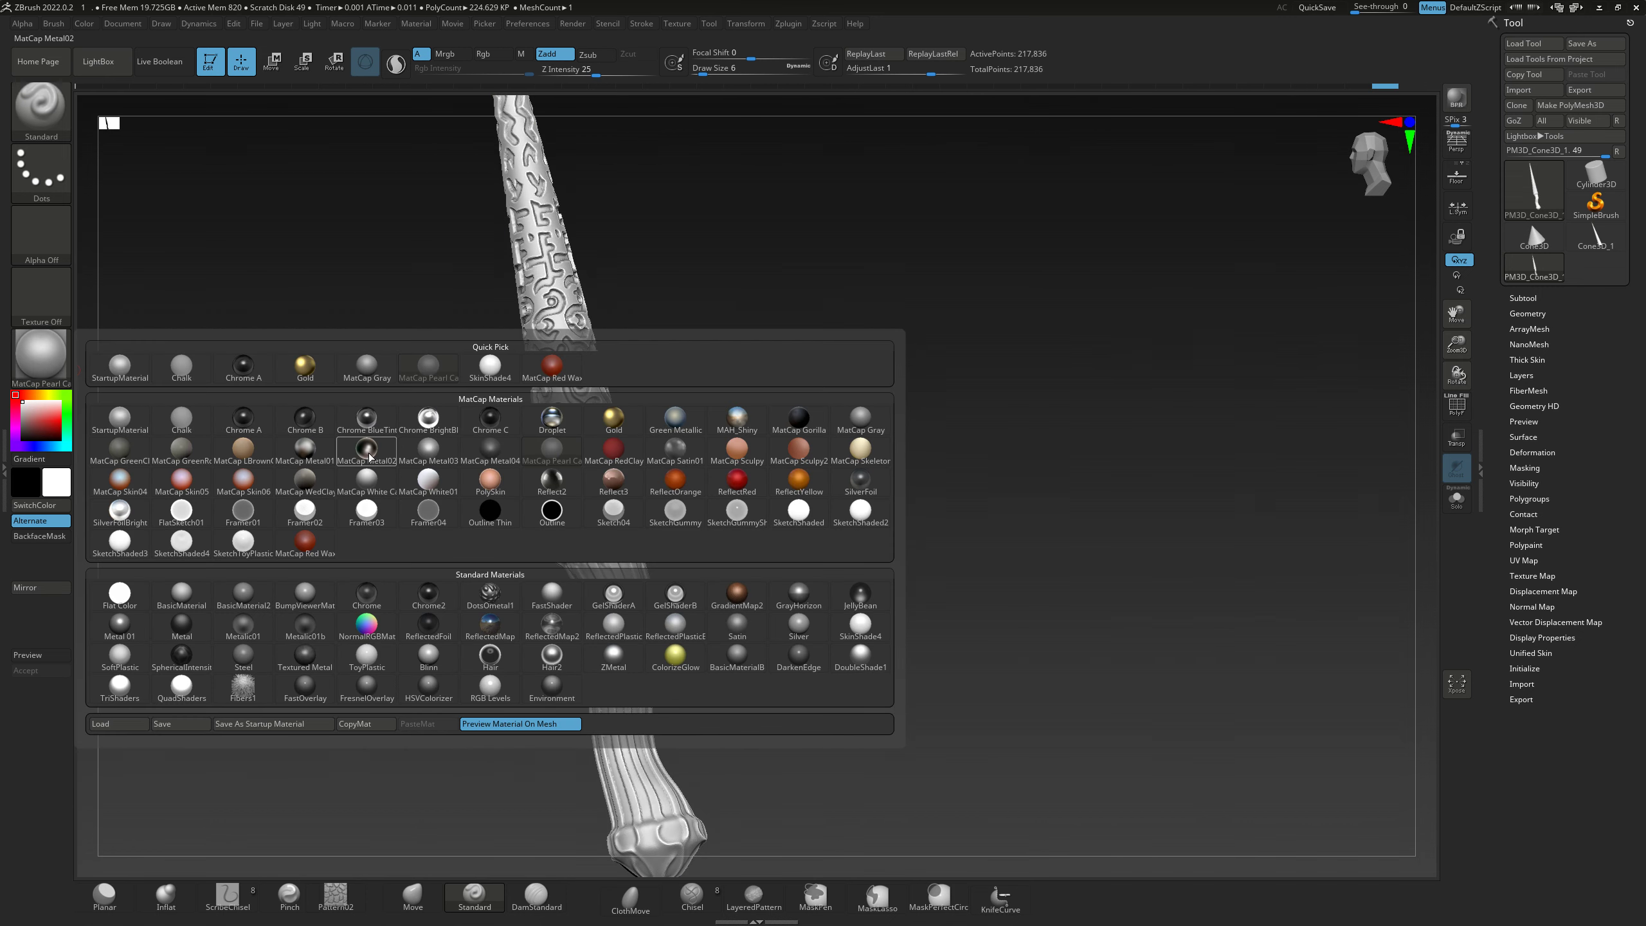
left_click(597, 496)
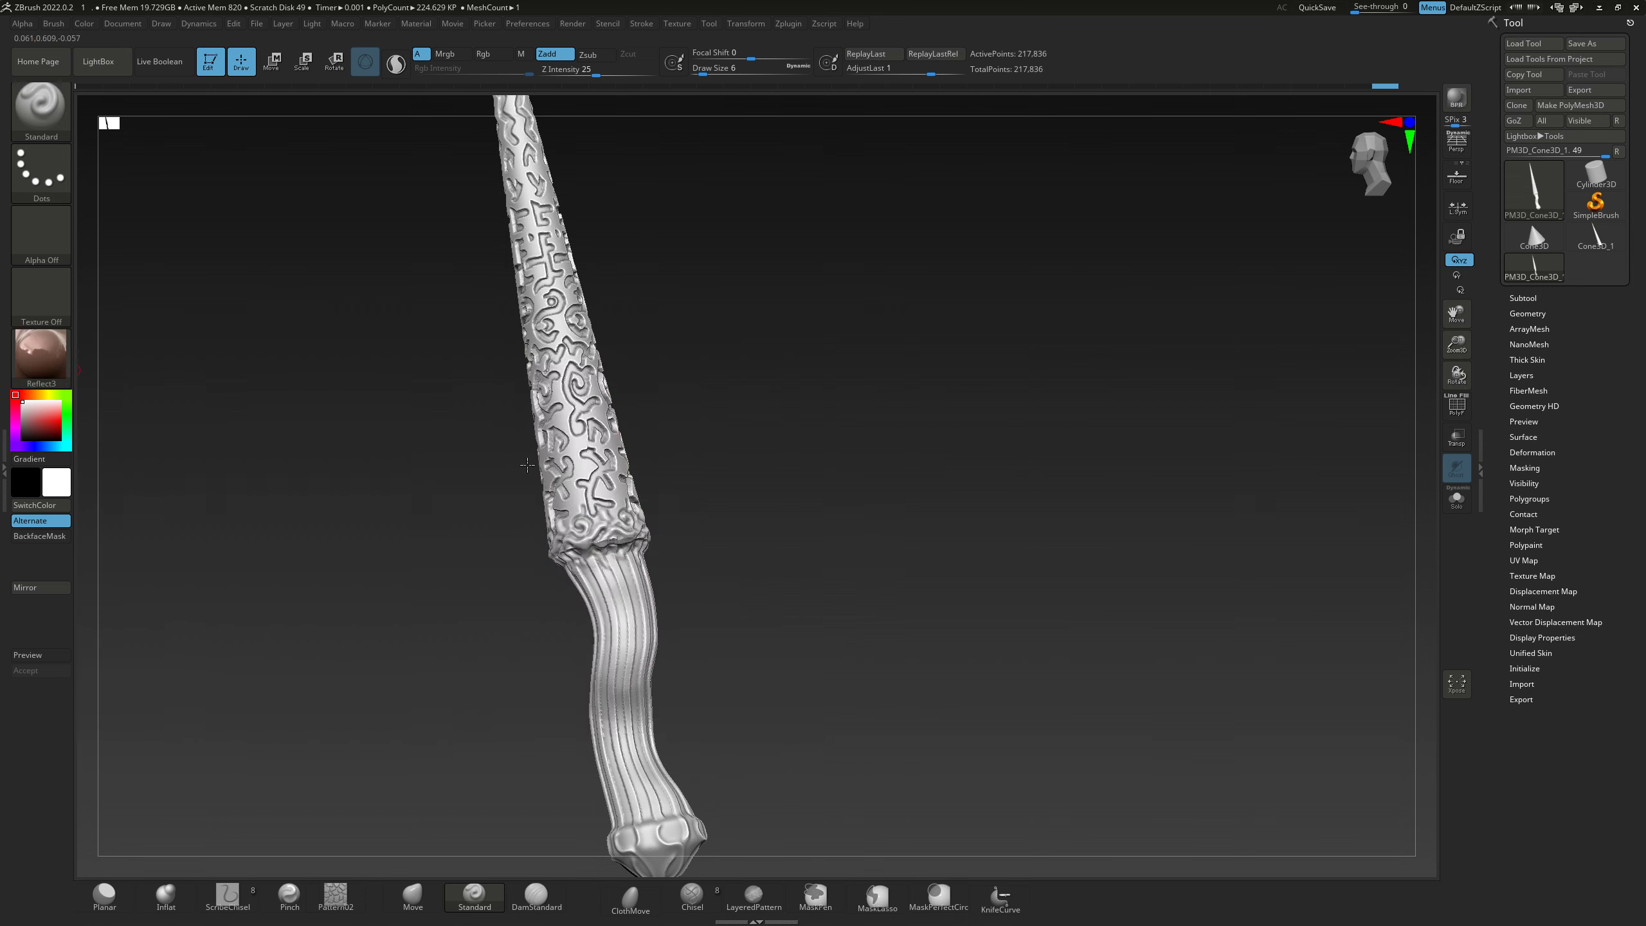
left_click(42, 363)
left_click(511, 622)
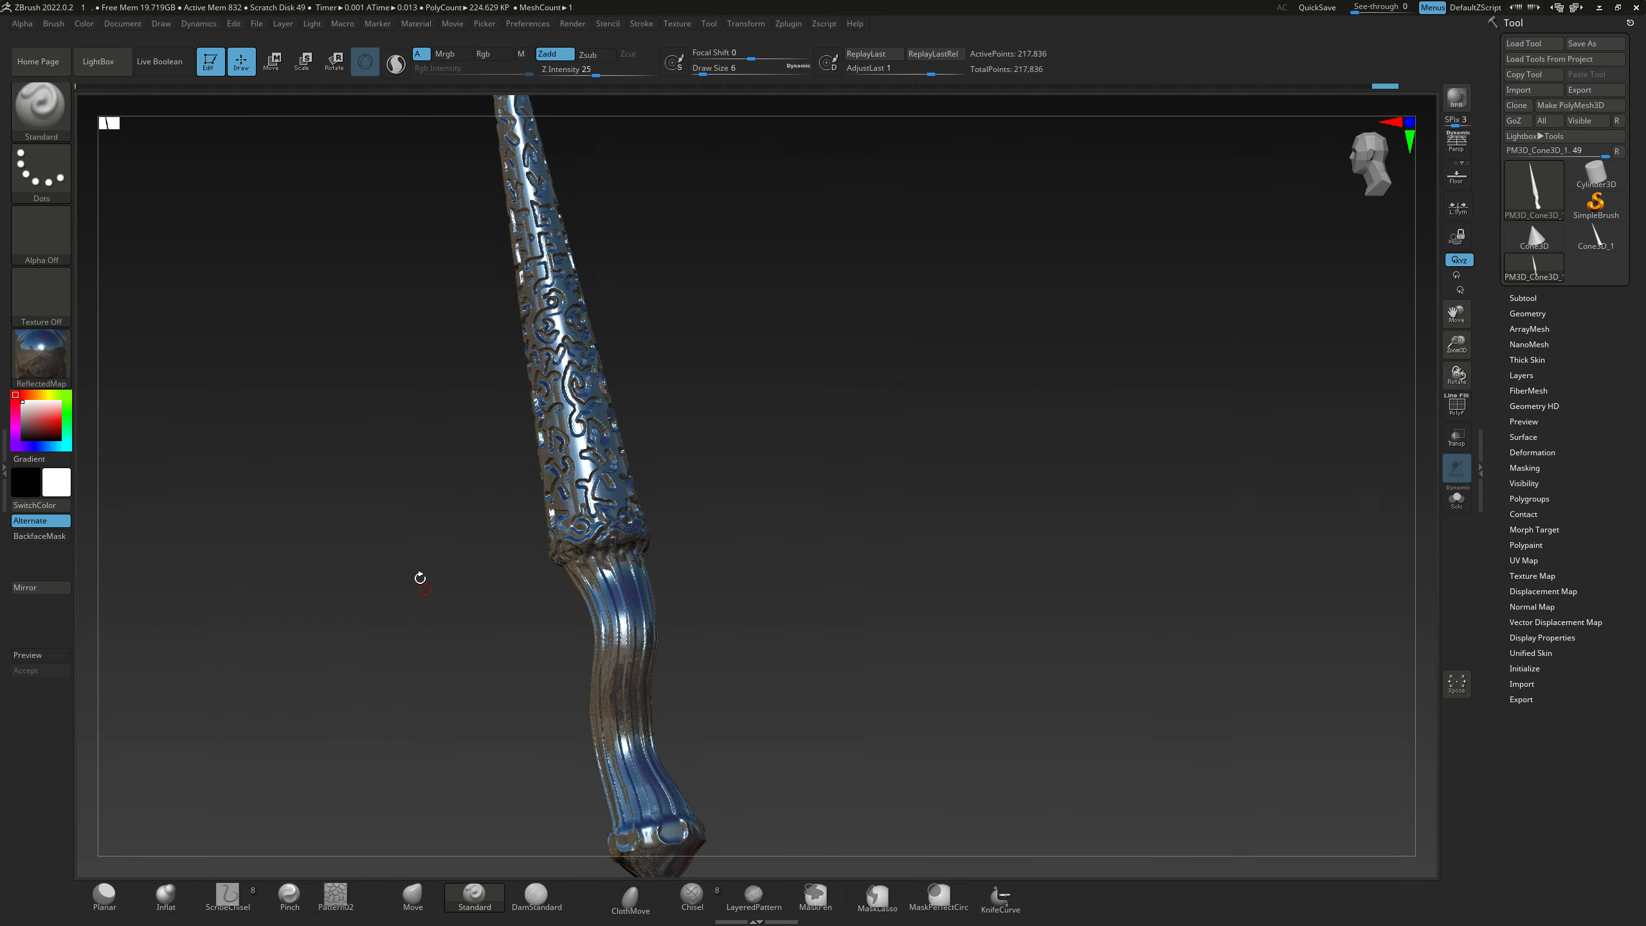
mouse_move(602, 439)
left_mouse_down()
mouse_move(584, 459)
mouse_move(301, 428)
left_mouse_up()
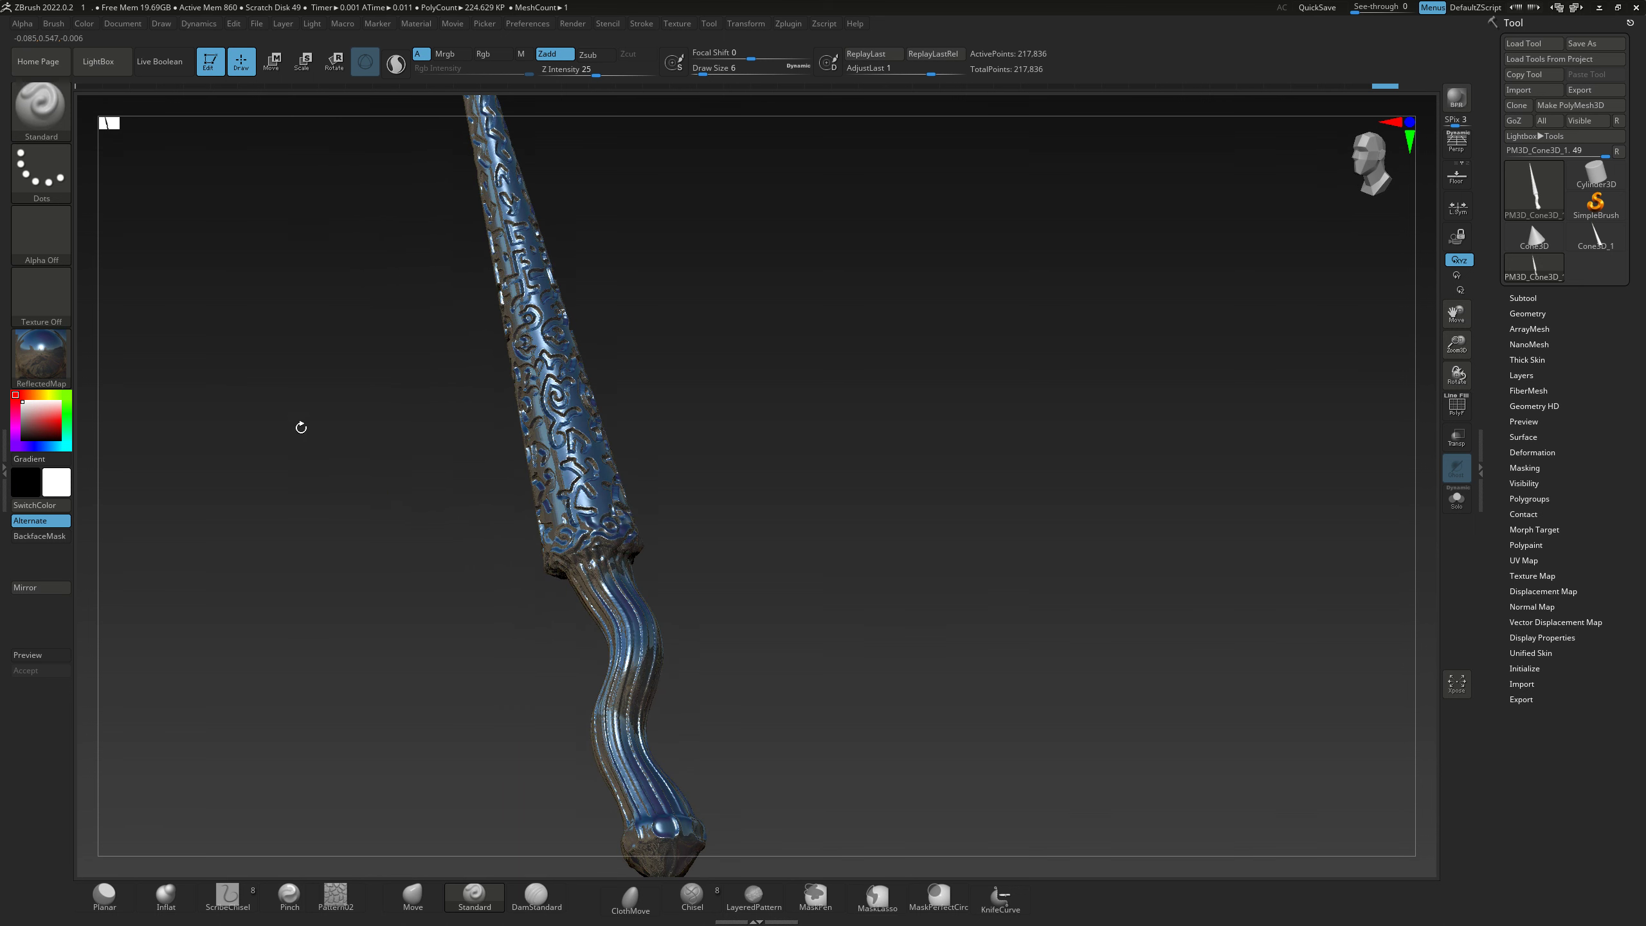
- Try the ReflectRed material, then return to MatCap Pearl Cavity
left_click(52, 380)
left_click(729, 479)
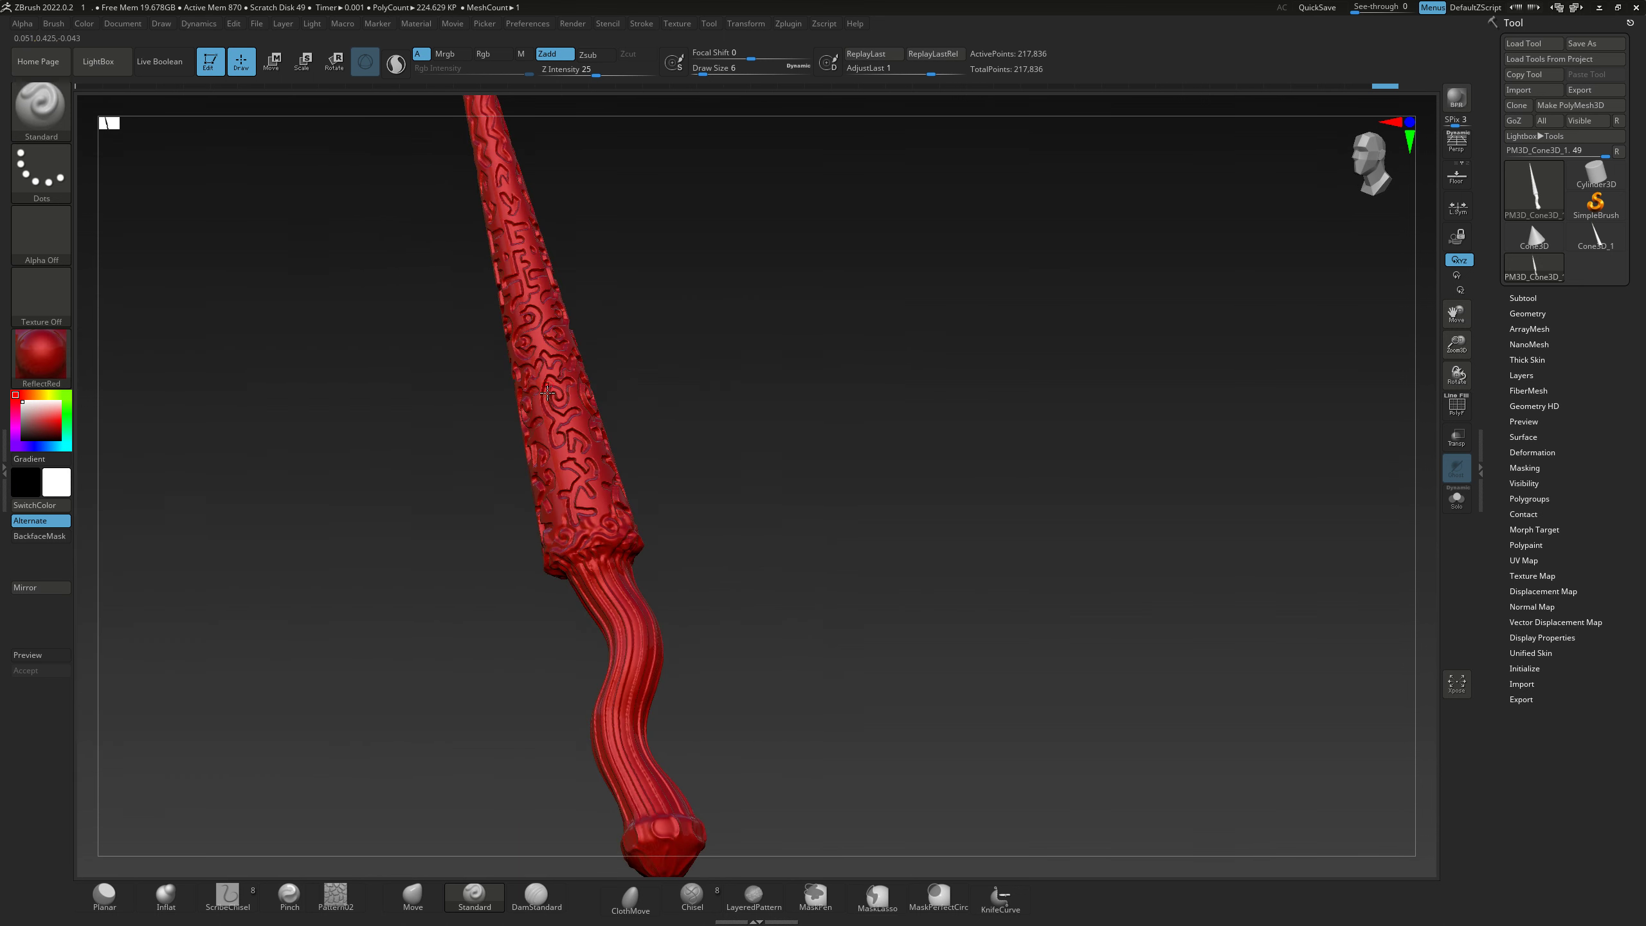
left_click_drag(500, 397, 330, 298)
left_click(27, 360)
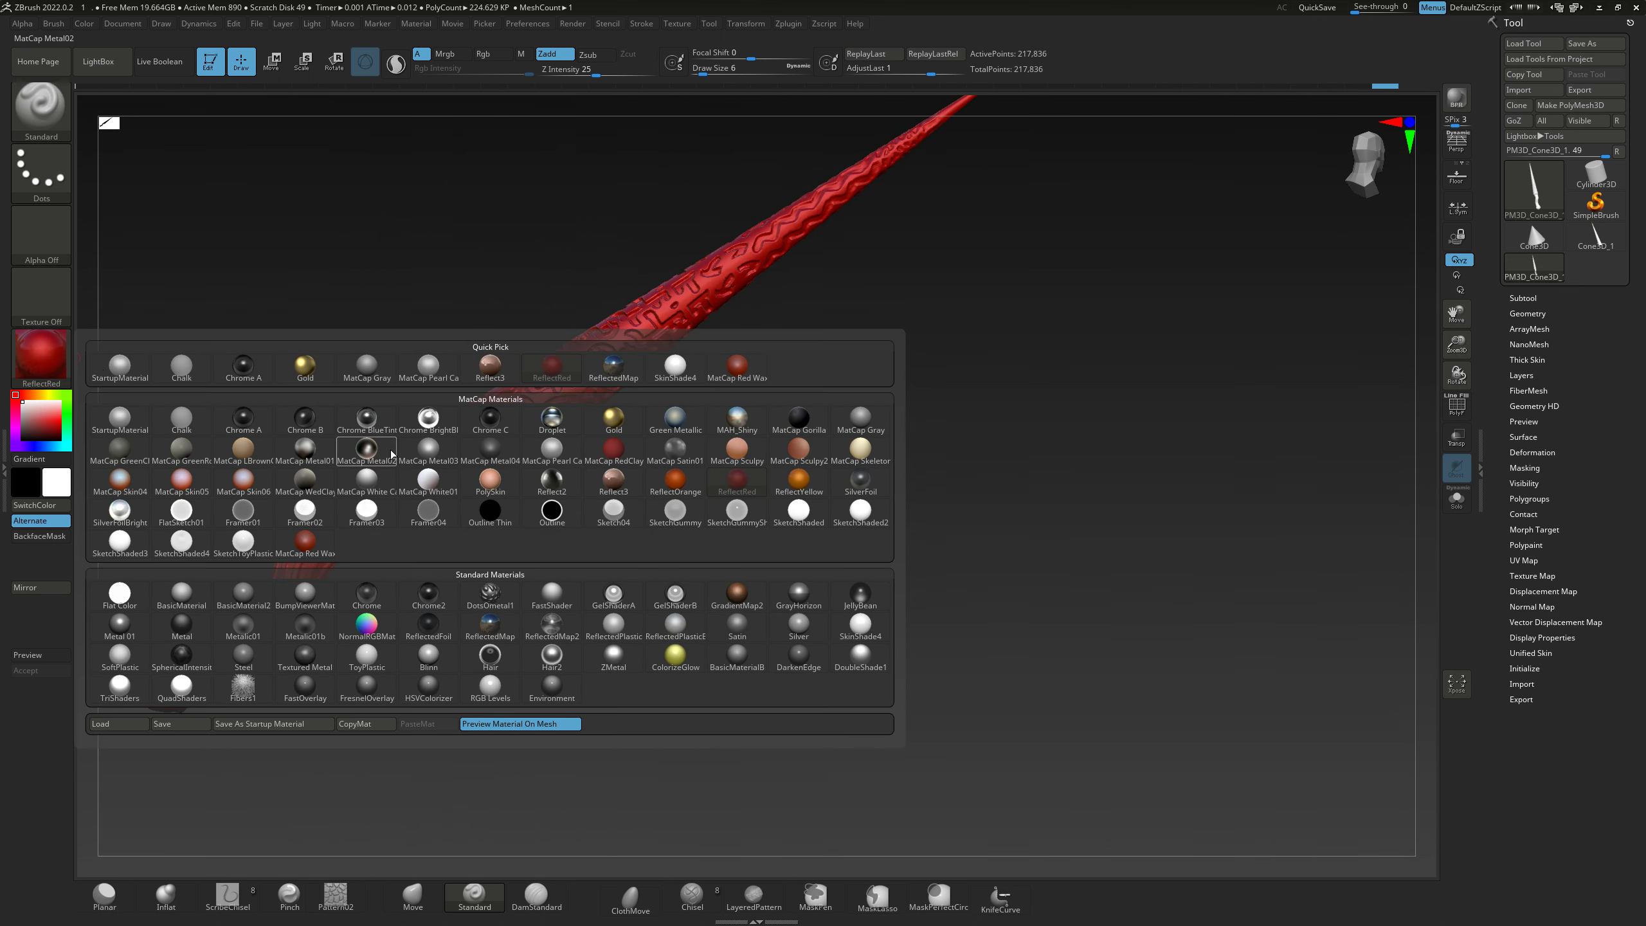
left_click(547, 451)
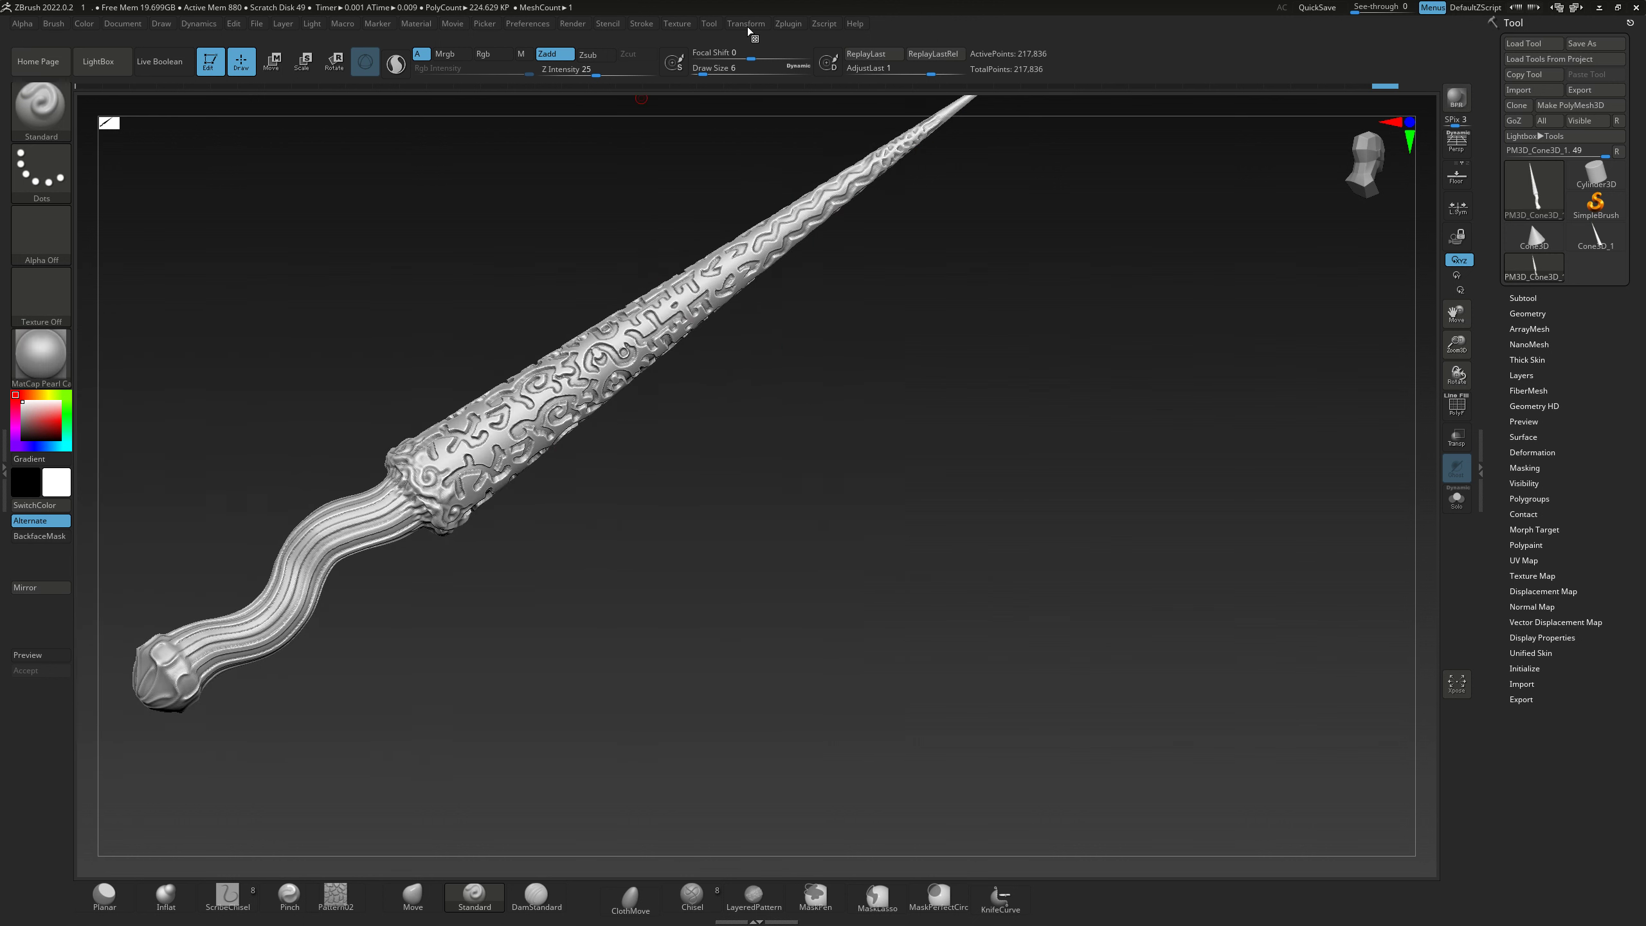
- Render a Best-quality preview and orbit the stick horizontal
left_click(569, 24)
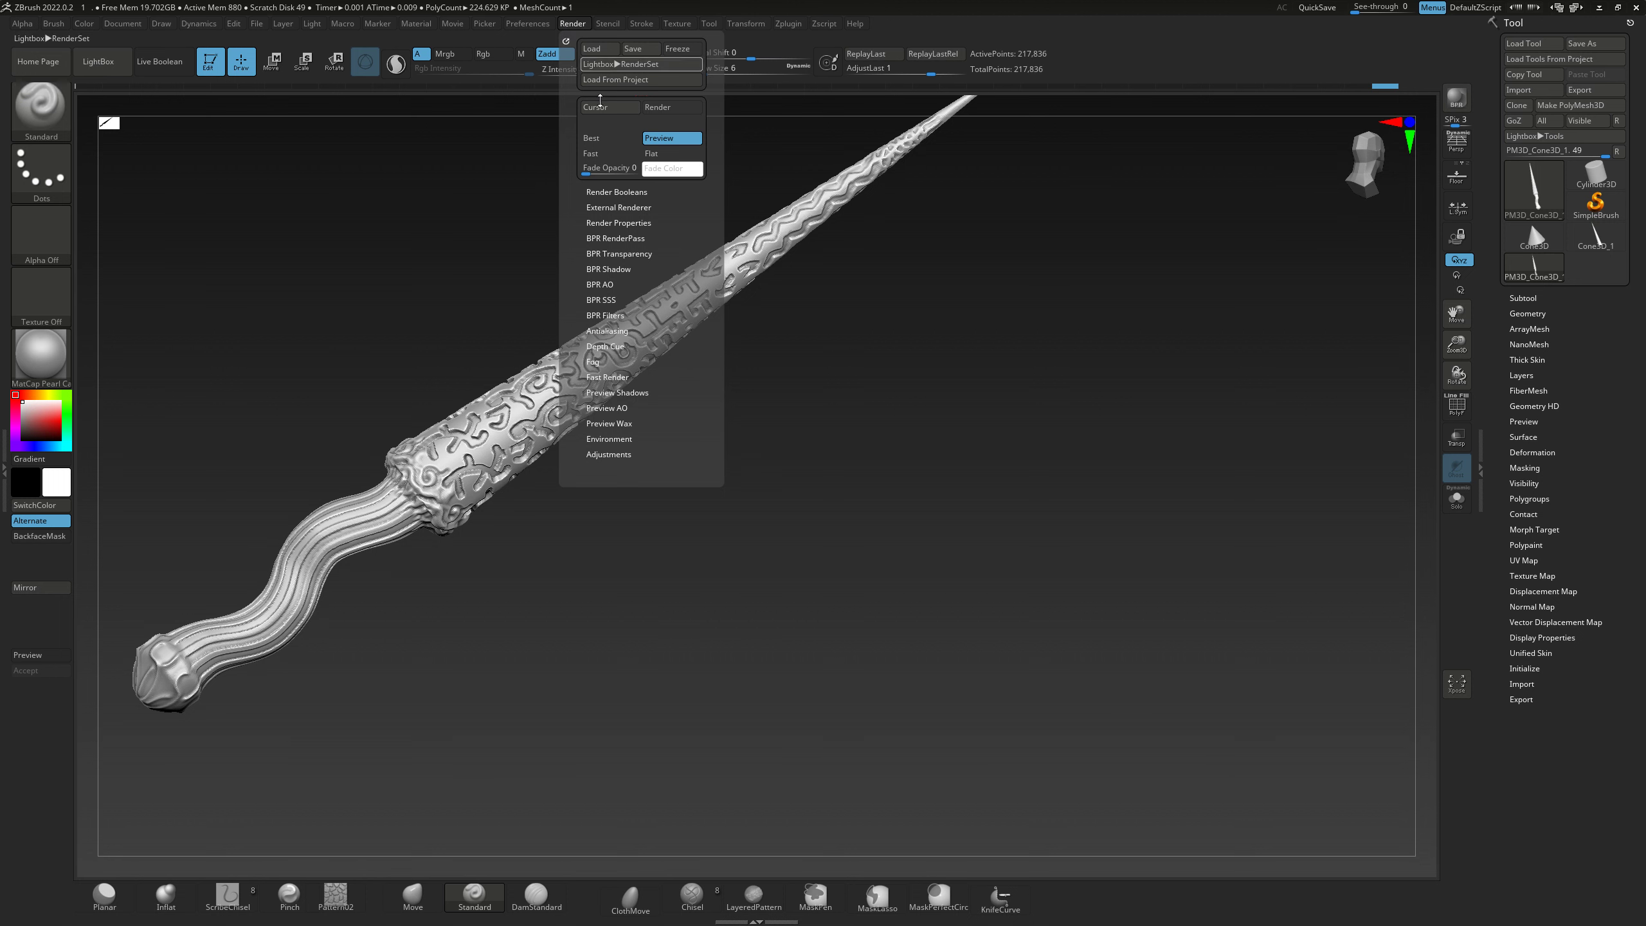
left_click(600, 138)
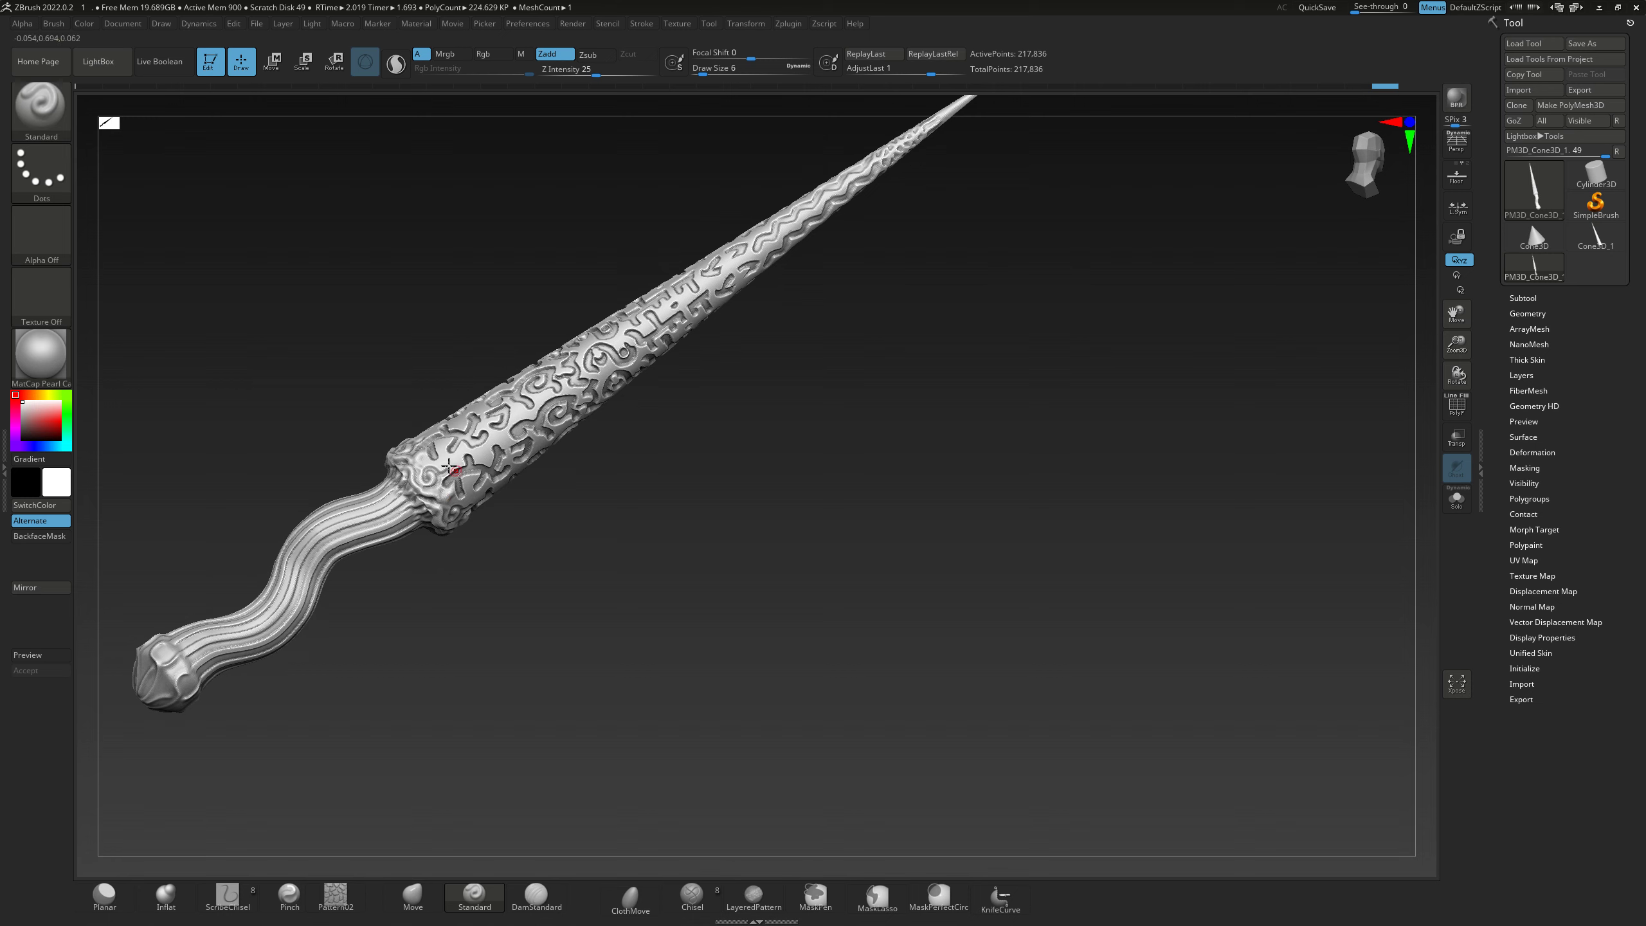
mouse_move(457, 471)
left_mouse_down()
mouse_move(551, 424)
mouse_move(540, 612)
mouse_move(471, 577)
mouse_move(477, 597)
mouse_move(496, 522)
mouse_move(467, 522)
mouse_move(1220, 494)
left_mouse_up()
- Turn on the PolyF wireframe and orbit around the dense mesh of the carved shaft
left_click(1451, 410)
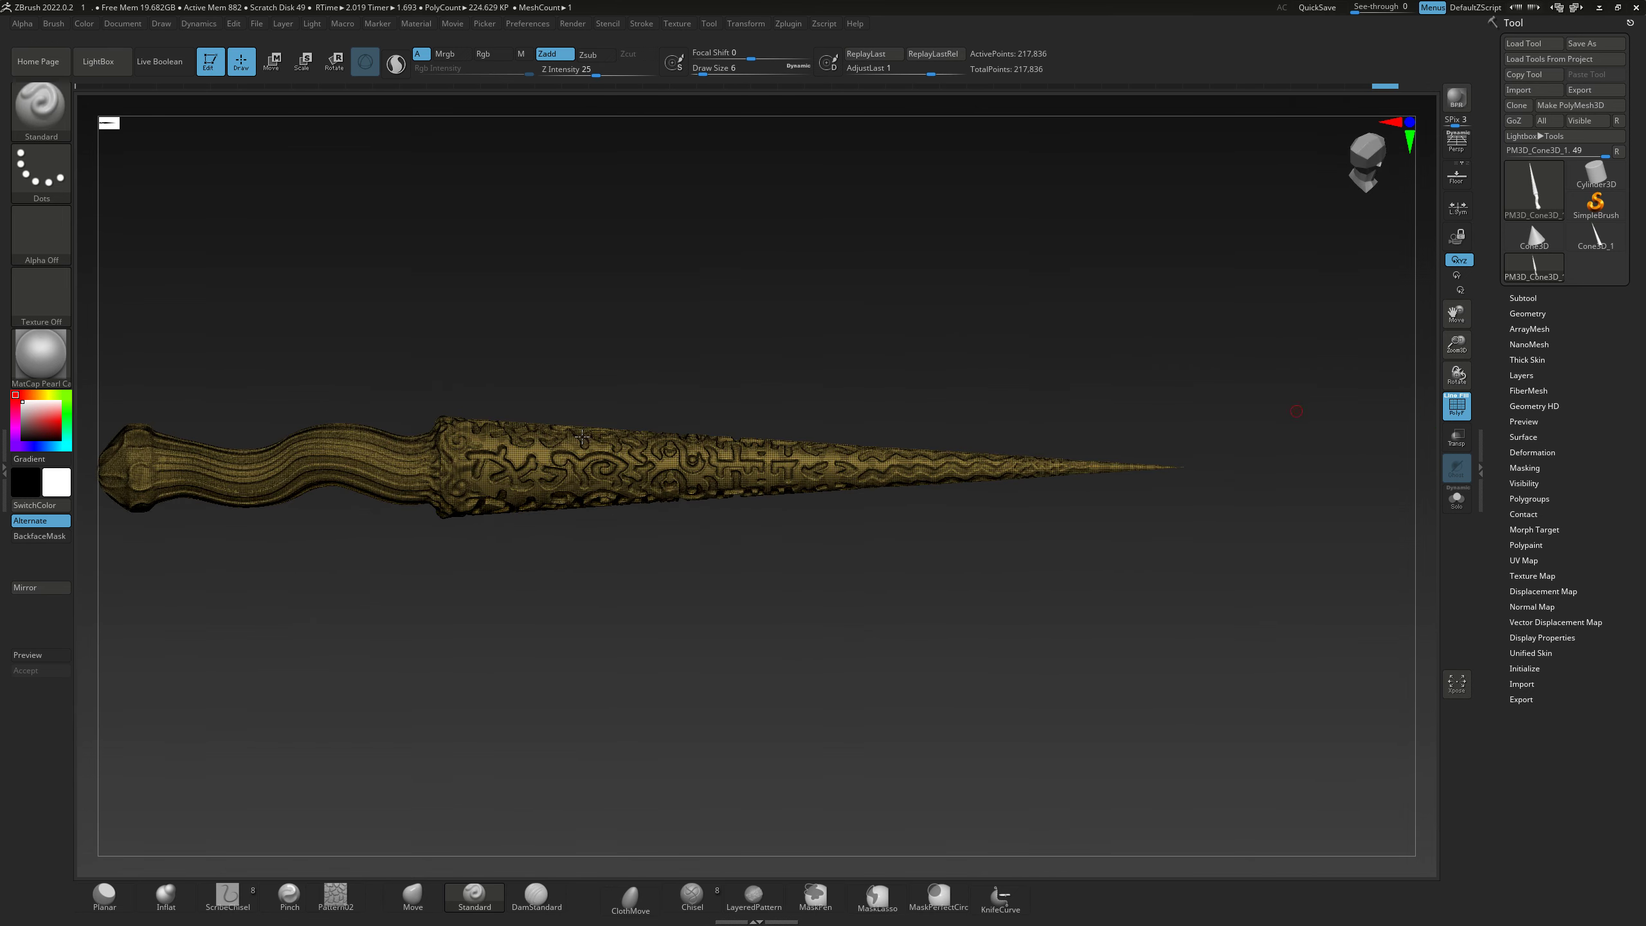
scroll(474, 485, "up", 2)
scroll(467, 467, "up", 2)
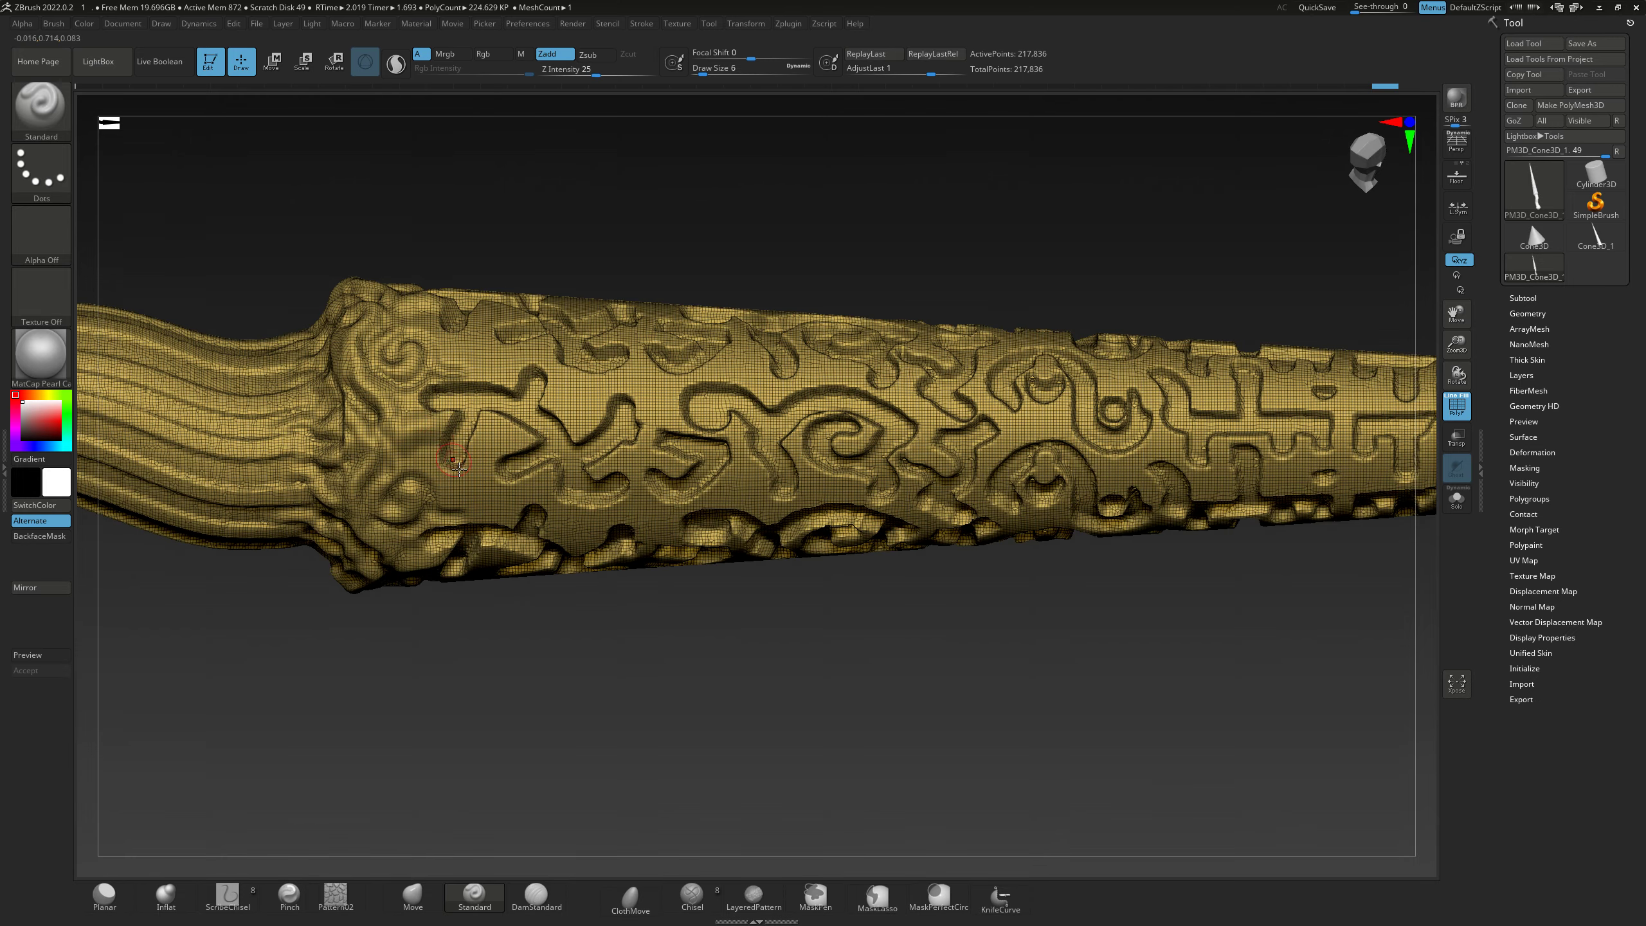
scroll(454, 435, "up", 2)
scroll(450, 423, "down", 3)
scroll(583, 432, "down", 2)
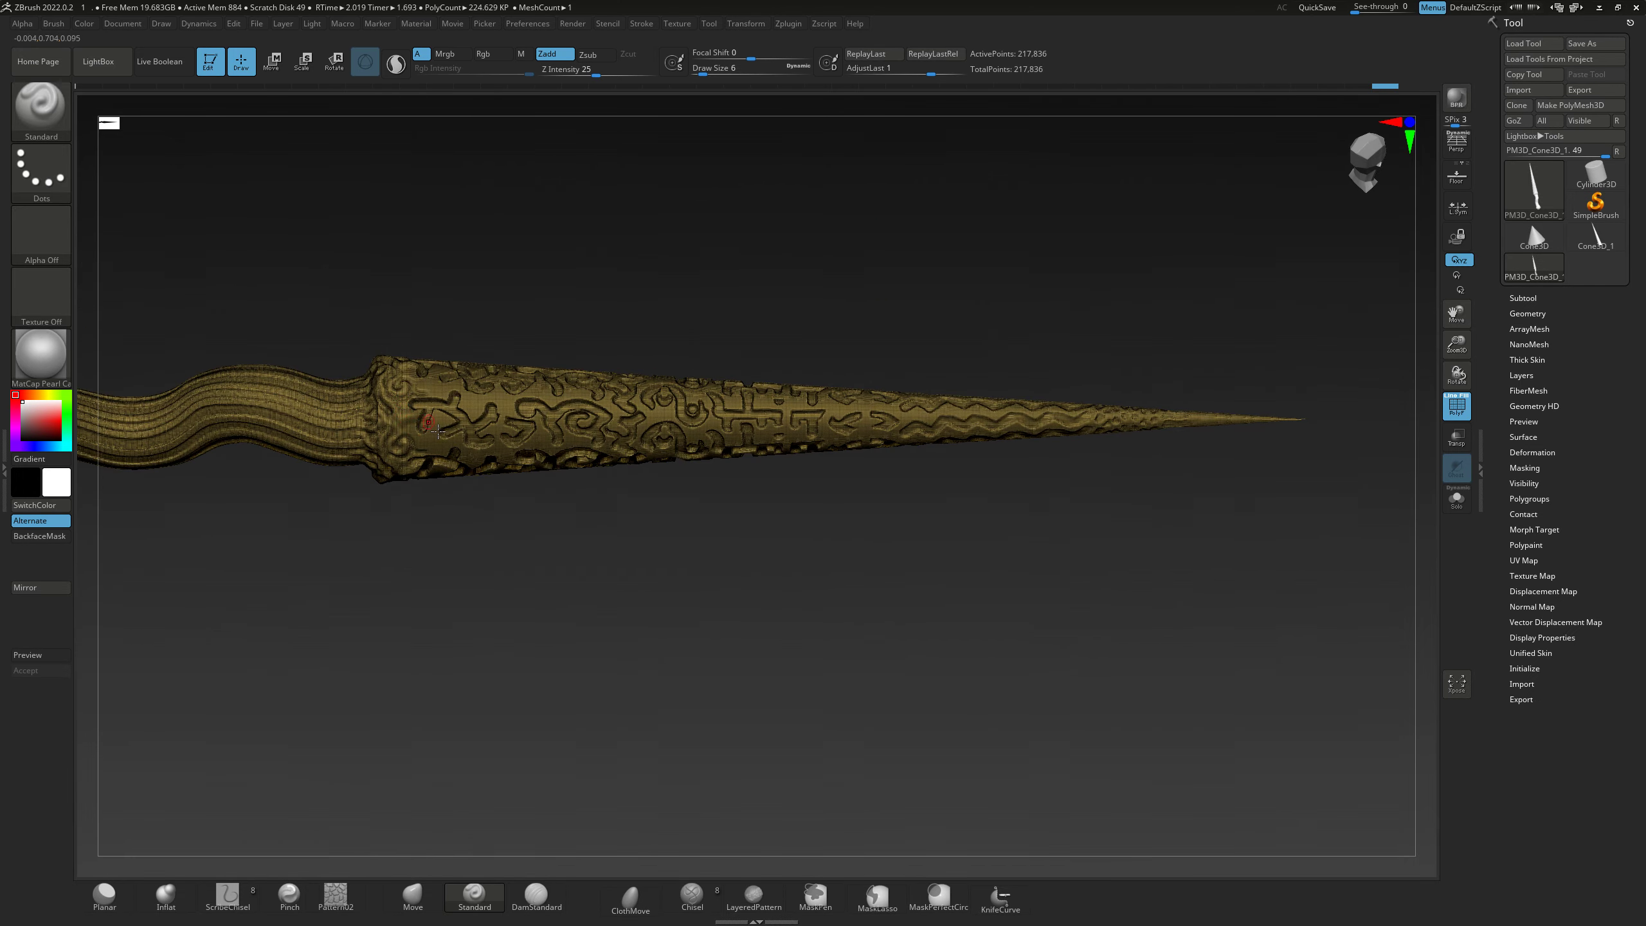
scroll(708, 439, "down", 1)
left_click_drag(1422, 323, 565, 443)
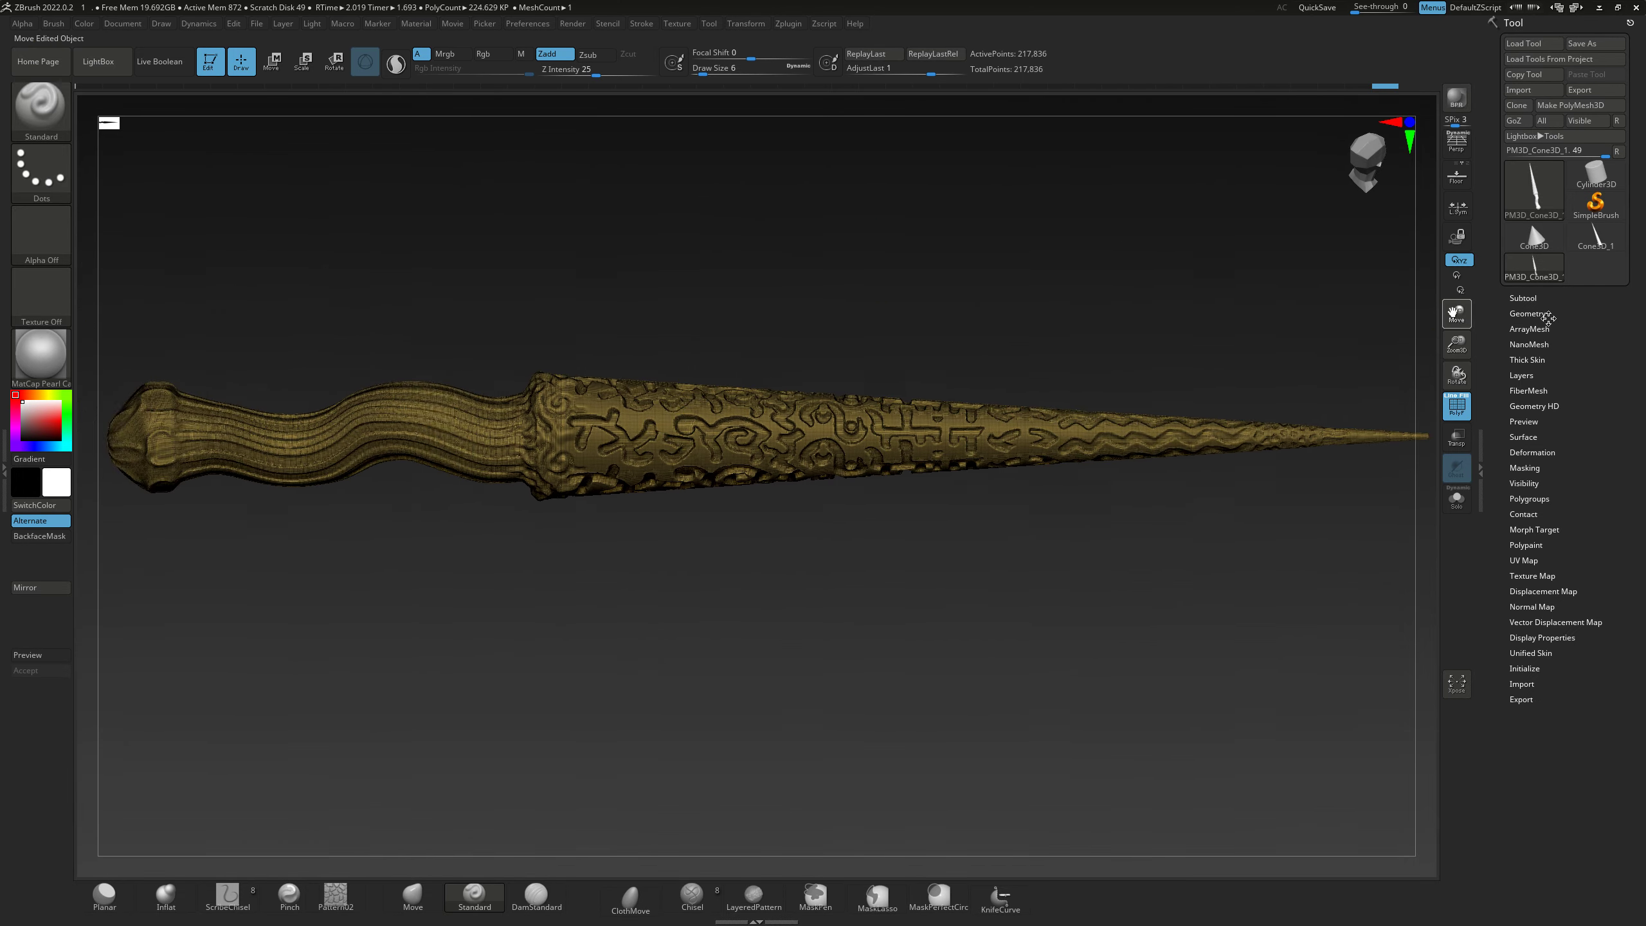
scroll(565, 443, "up", 2)
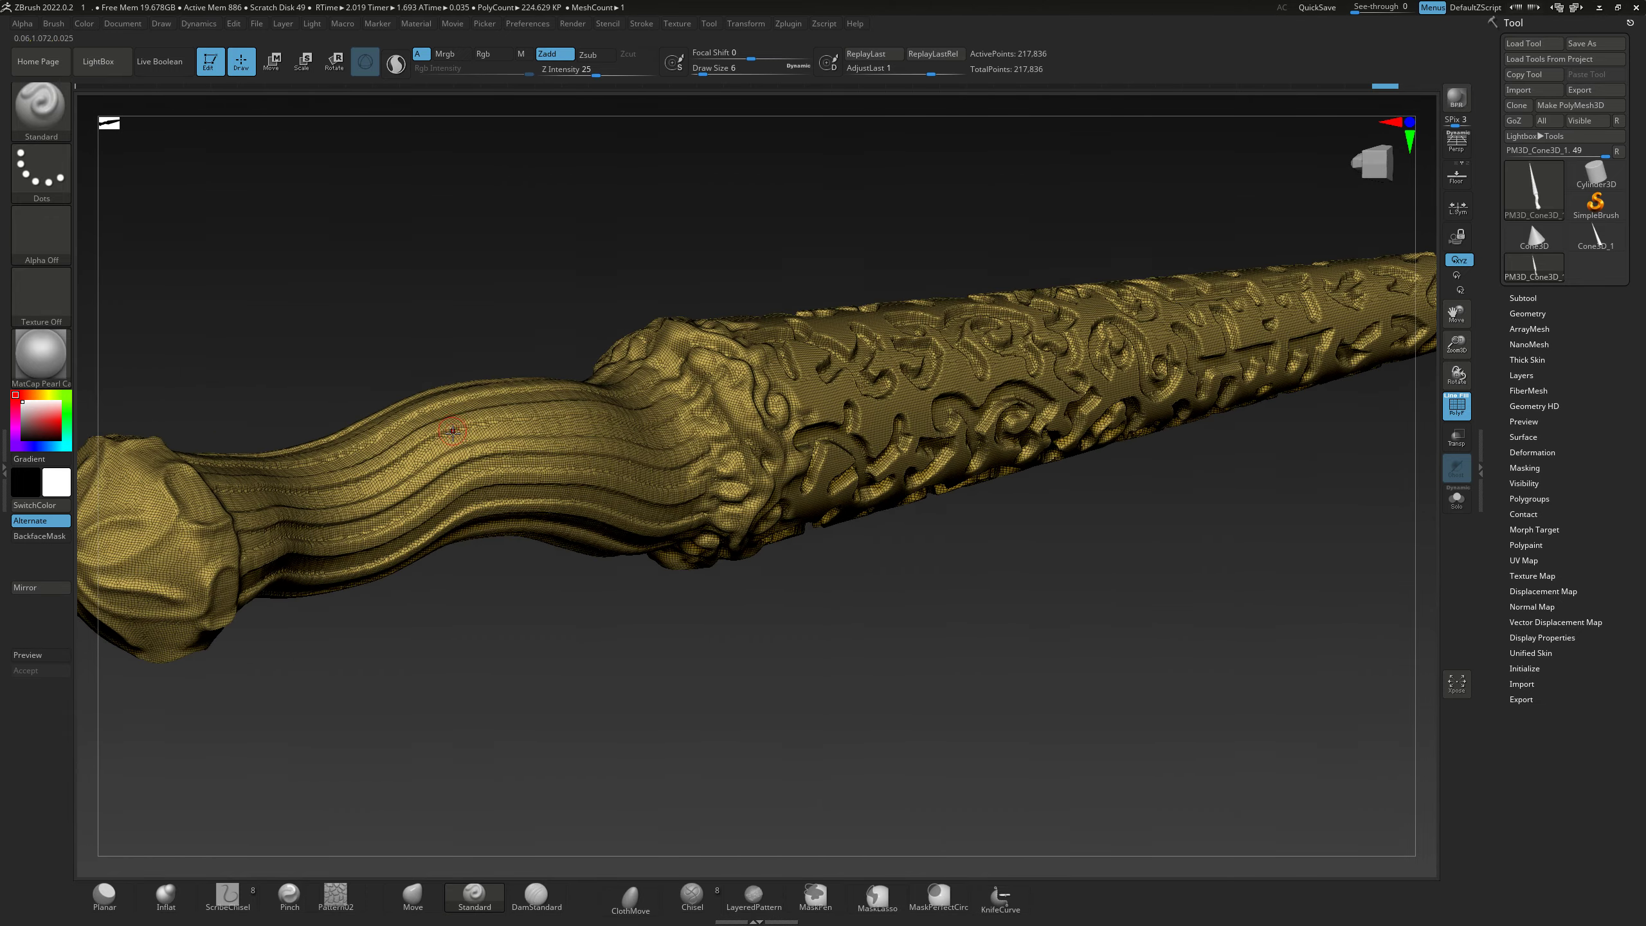
scroll(492, 455, "up", 1)
scroll(454, 467, "down", 1)
scroll(451, 472, "down", 1)
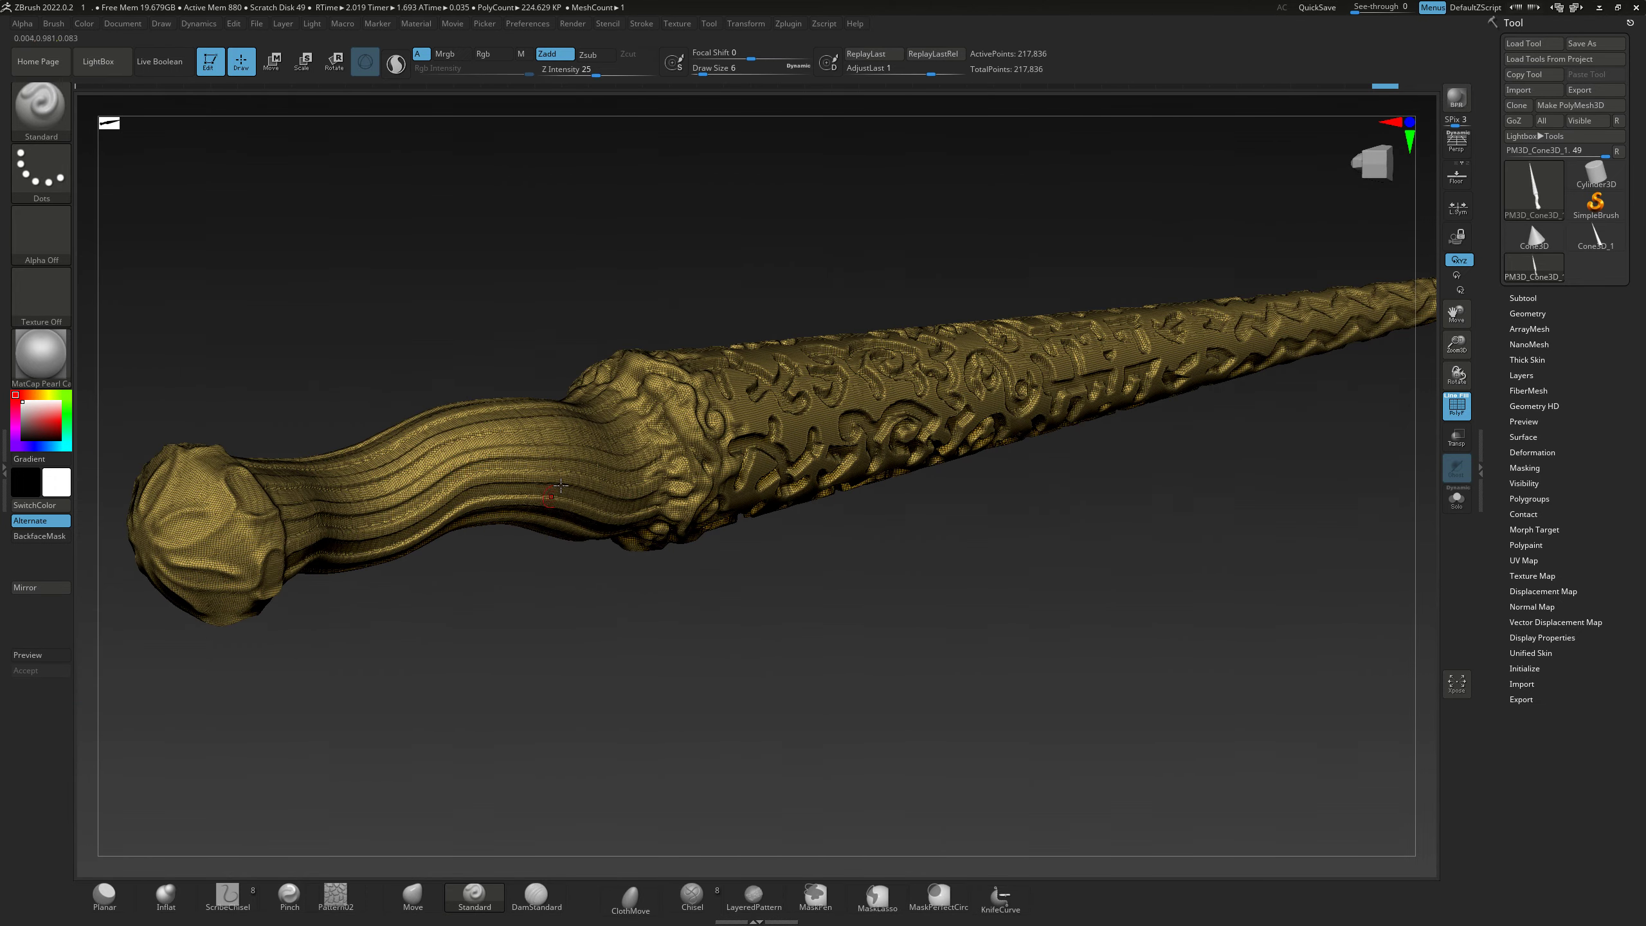
scroll(564, 447, "down", 2)
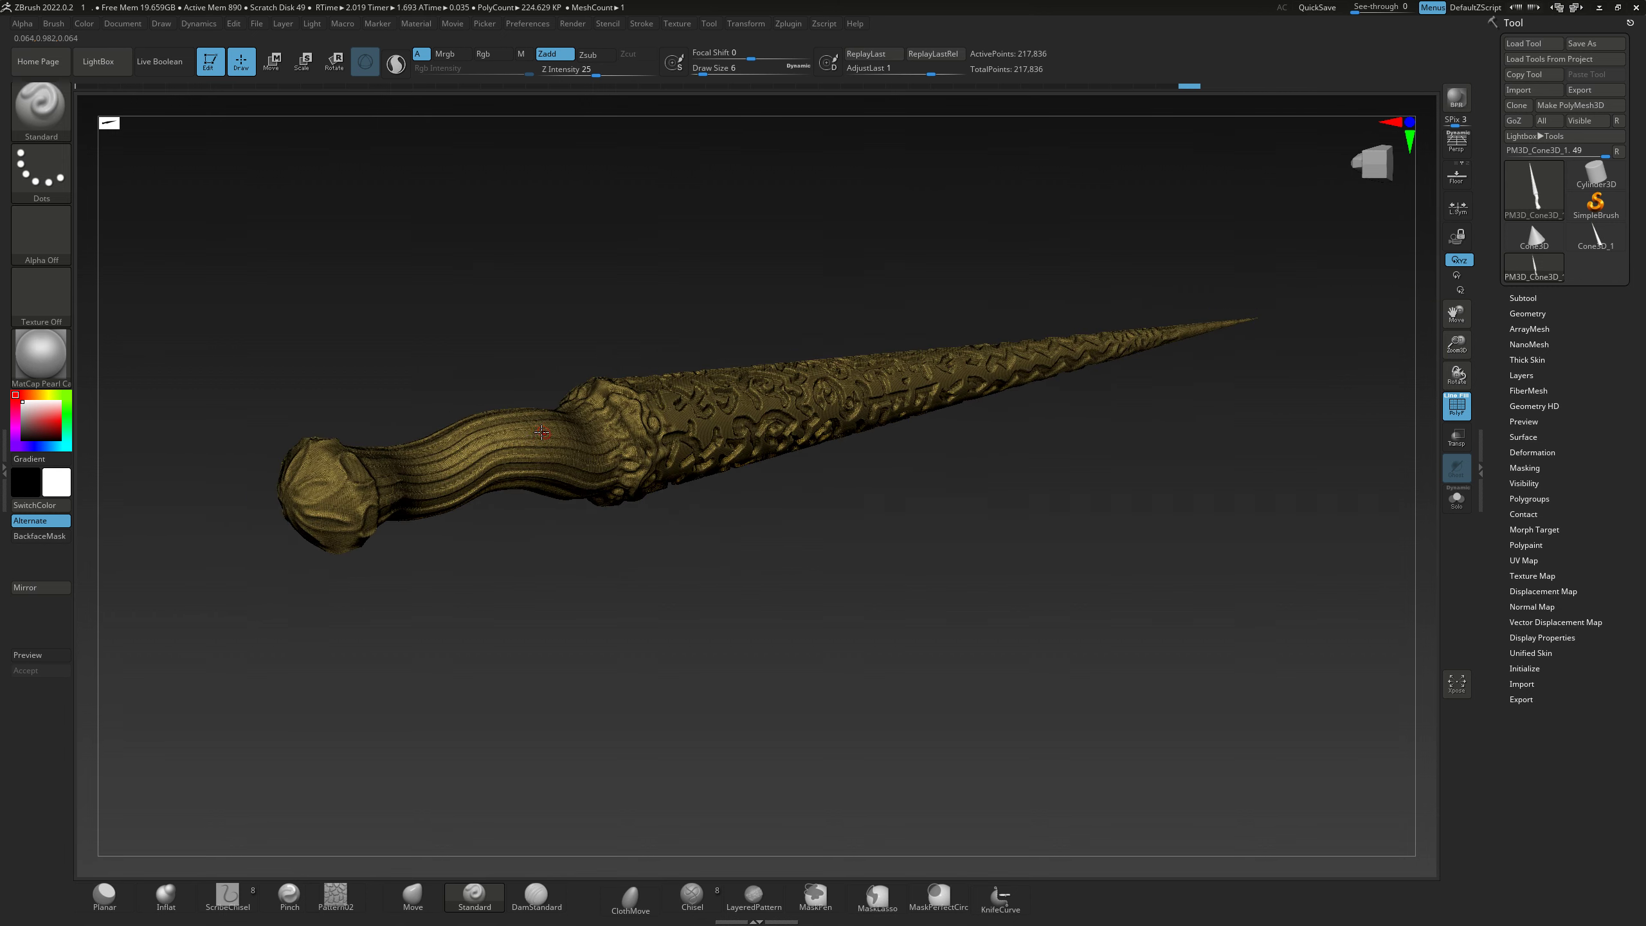
mouse_move(564, 447)
left_mouse_down()
mouse_move(489, 408)
mouse_move(478, 423)
mouse_move(617, 504)
mouse_move(566, 434)
mouse_move(687, 454)
left_mouse_up()
scroll(617, 504, "up", 2)
scroll(582, 461, "up", 3)
scroll(713, 462, "up", 2)
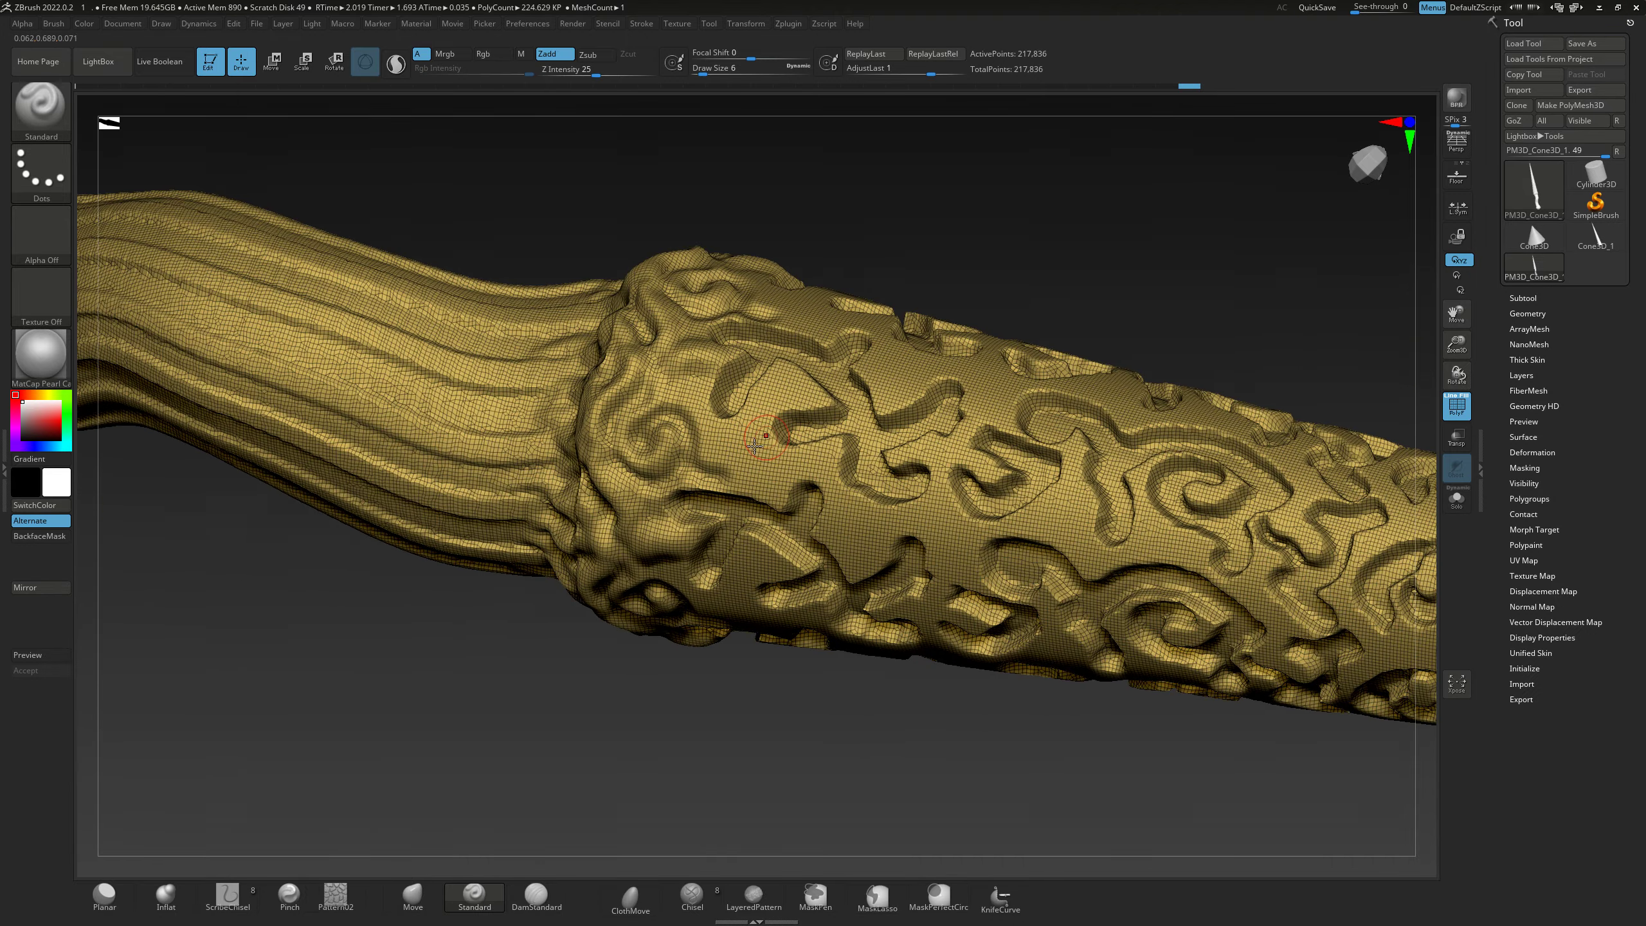
scroll(731, 468, "up", 4)
scroll(747, 472, "up", 2)
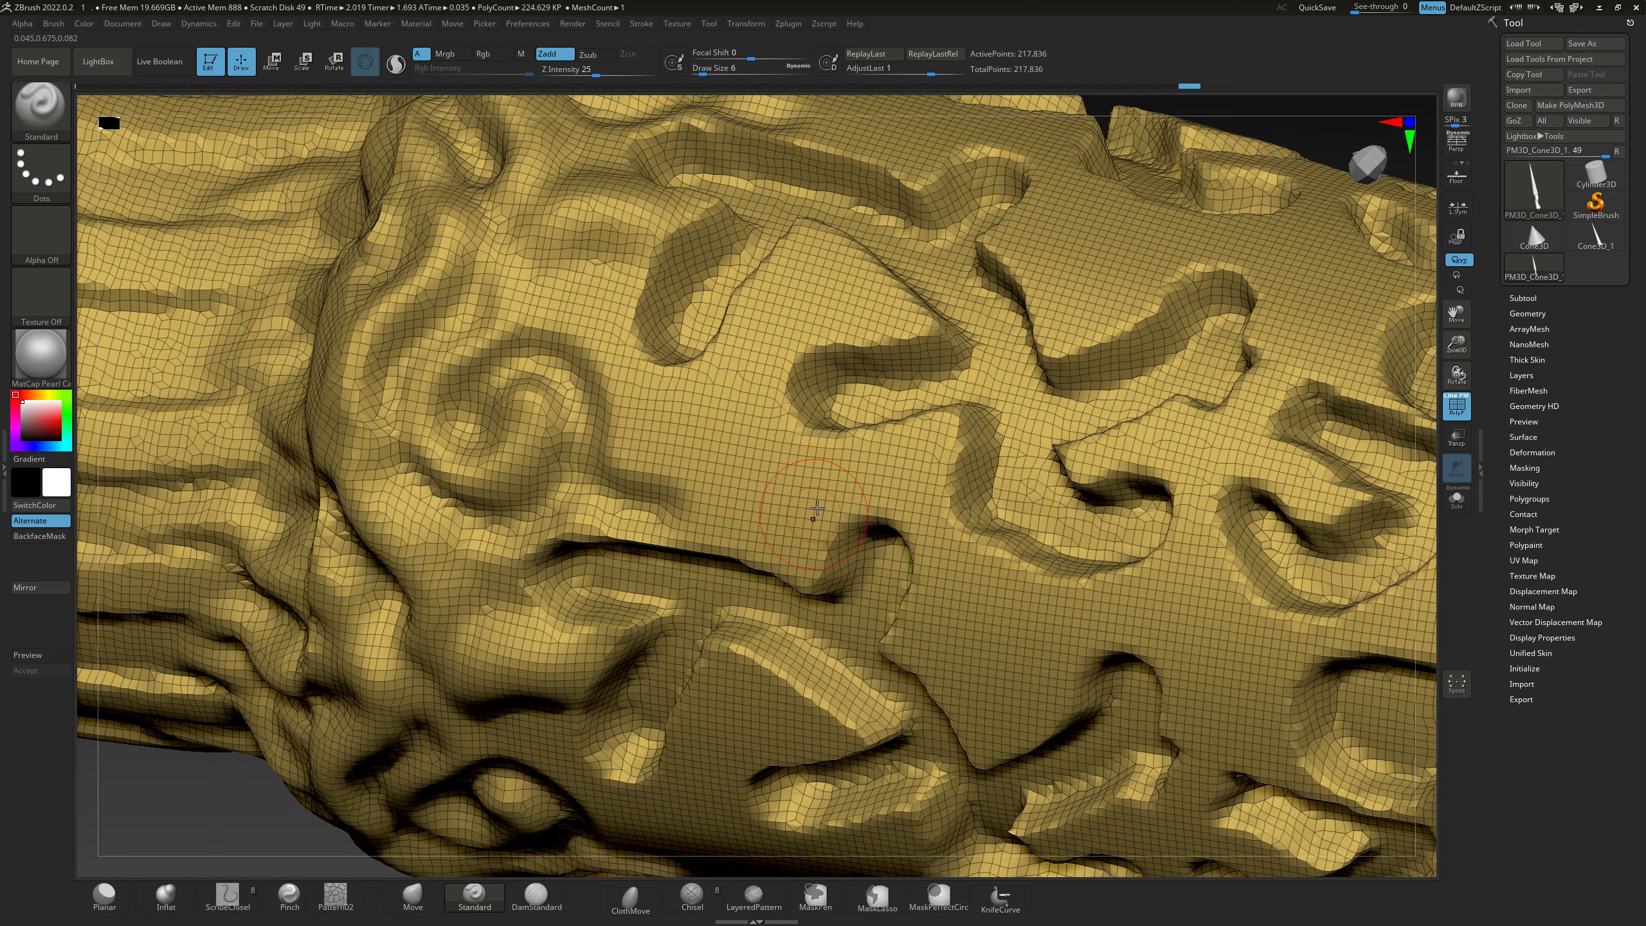
right_click_drag(817, 510, 780, 517)
scroll(737, 481, "down", 3)
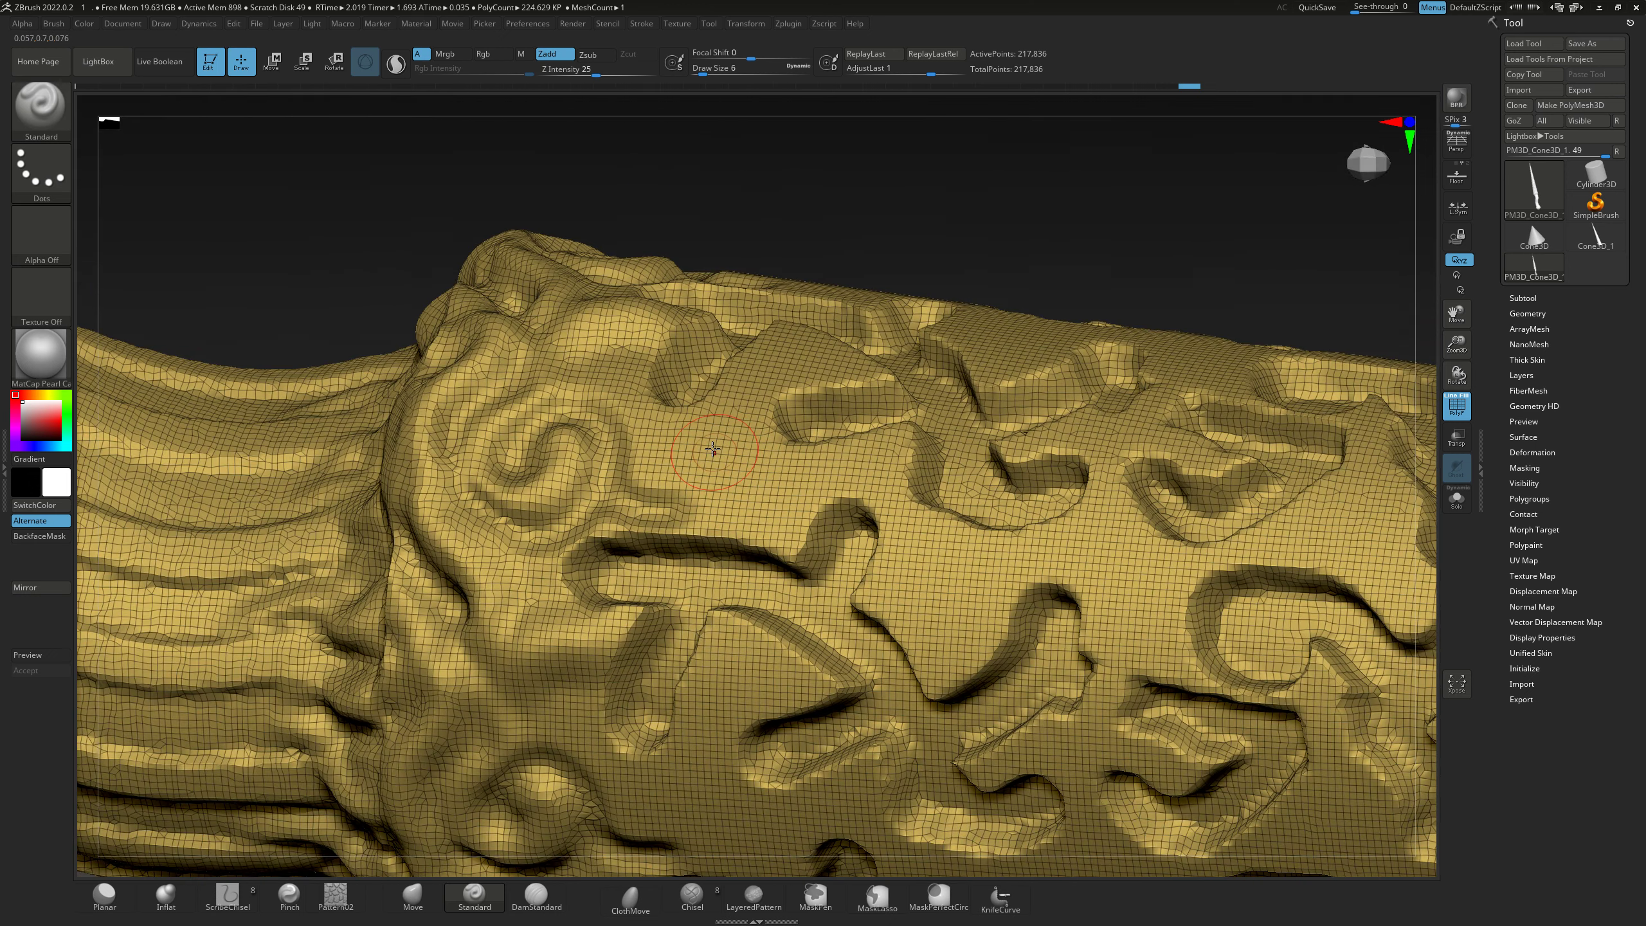
scroll(713, 480, "down", 3)
scroll(687, 478, "down", 2)
right_click_drag(732, 461, 921, 463)
- Toggle the wireframe off and back on, zoom in, and expand Tool > Geometry
left_click(1455, 407)
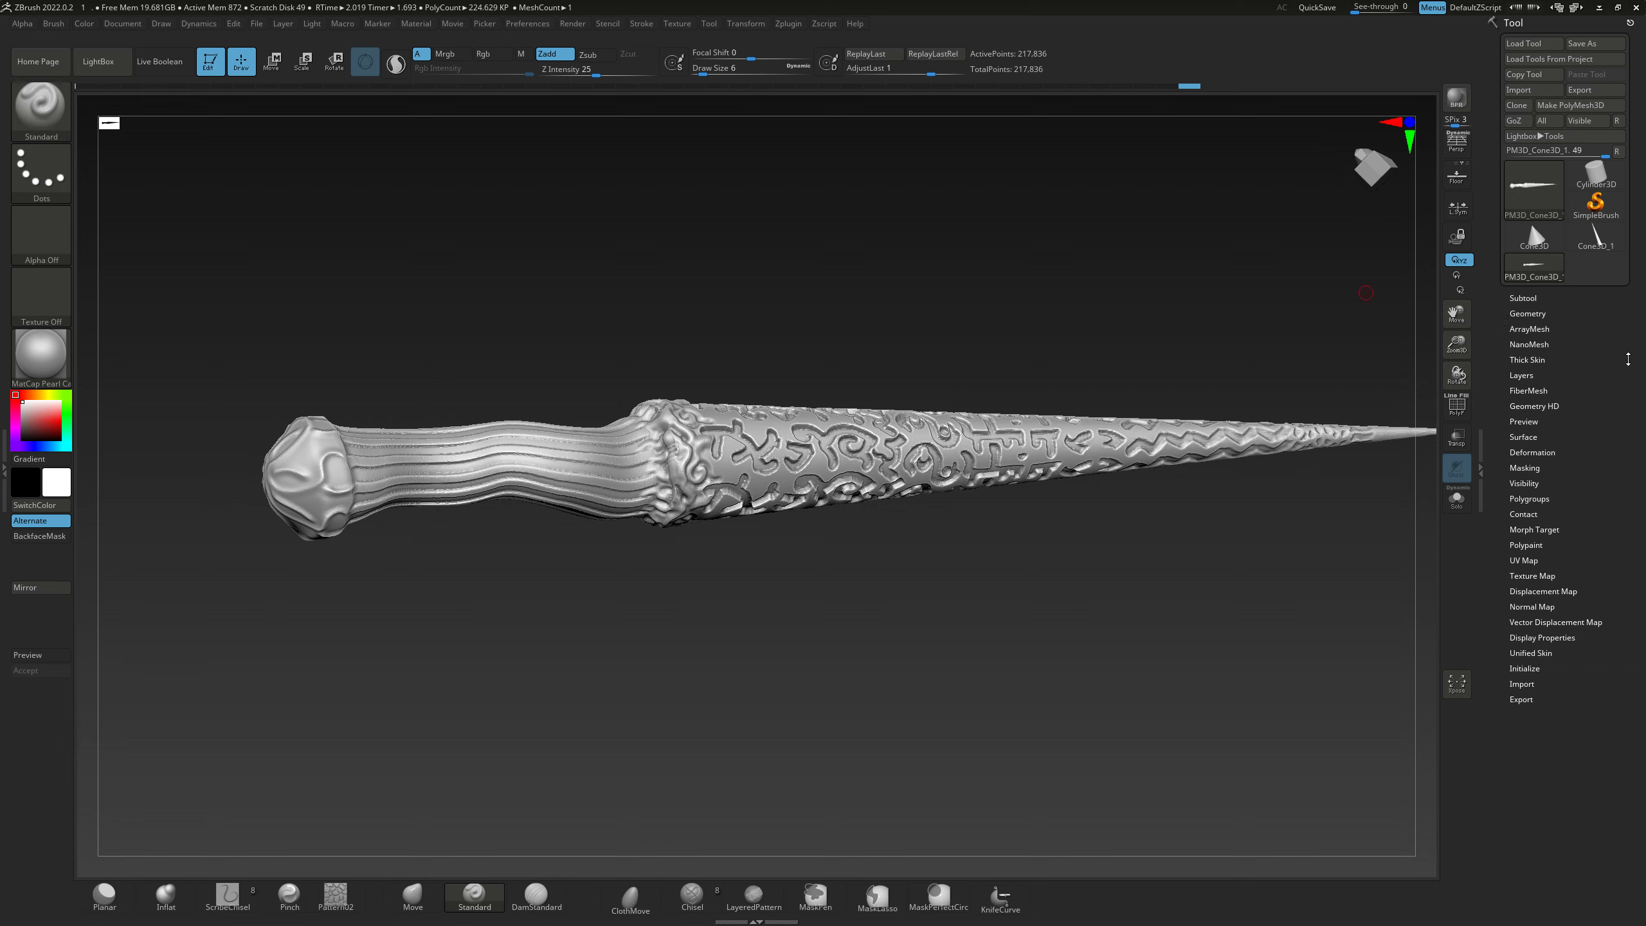
left_click(1458, 406)
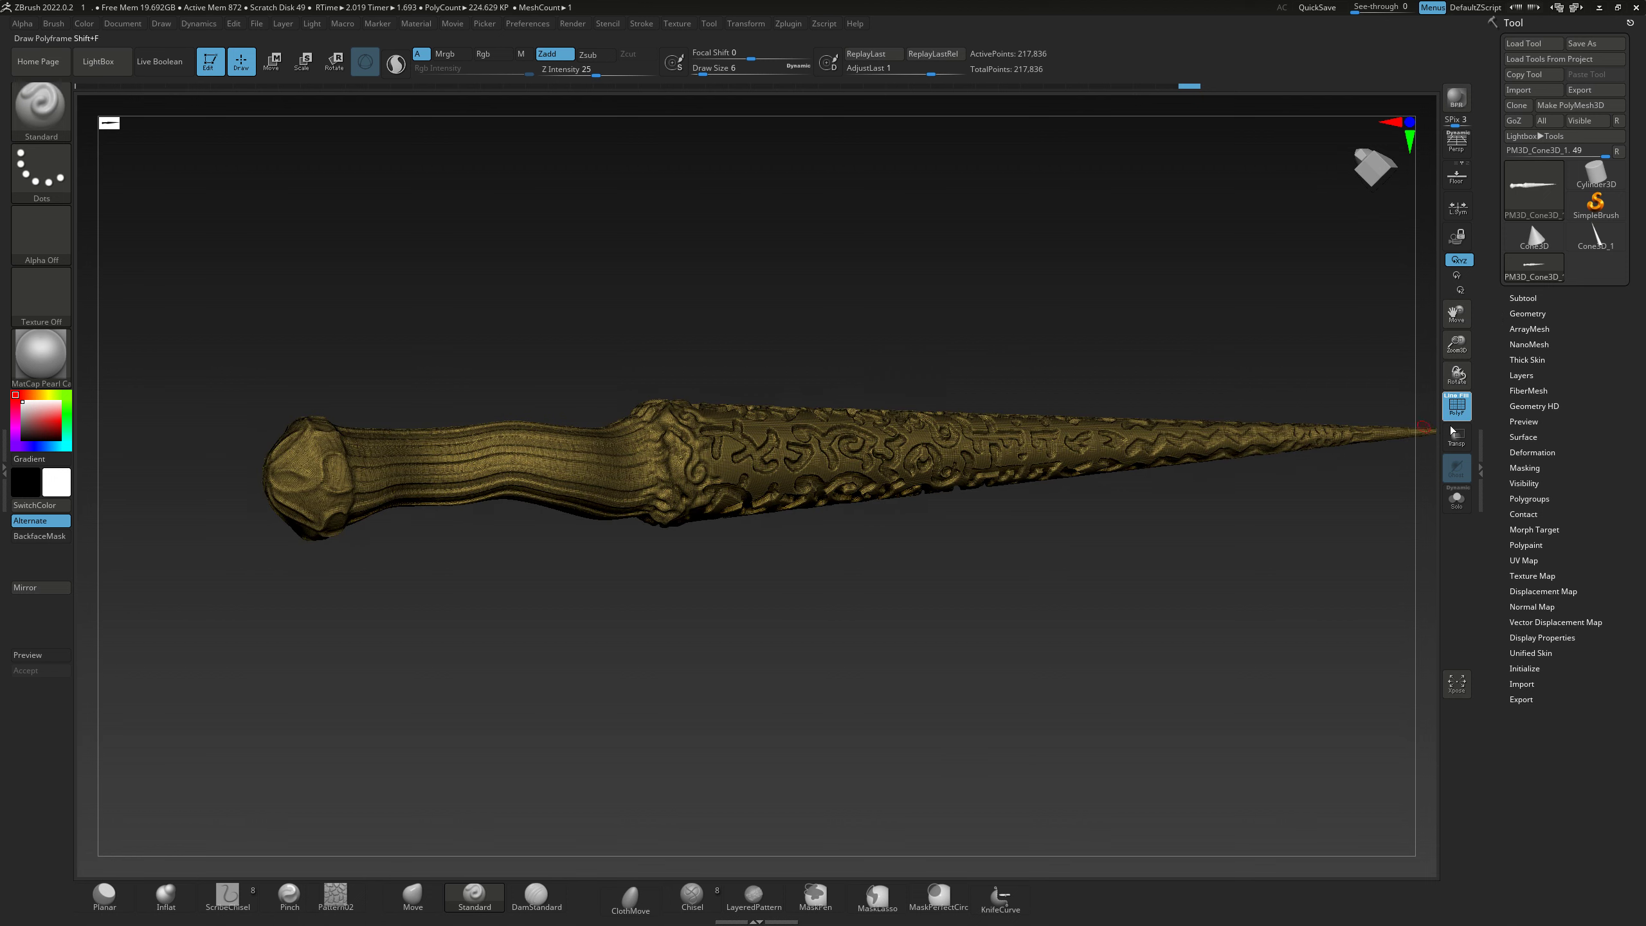
scroll(864, 508, "up", 1)
scroll(836, 507, "up", 1)
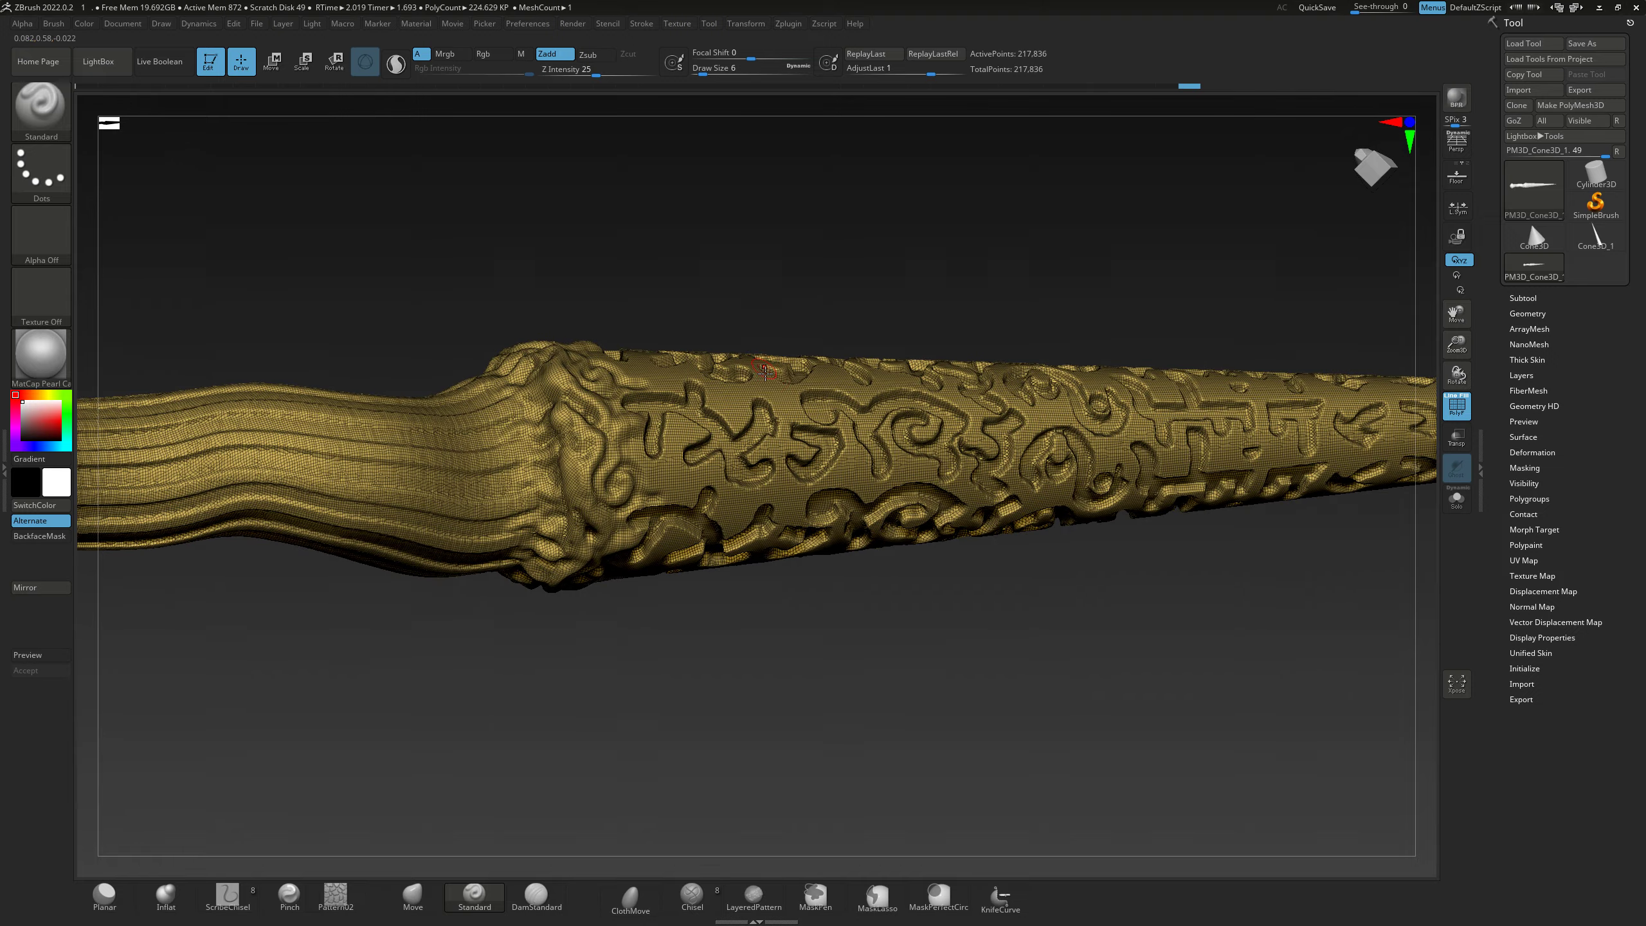
scroll(797, 505, "up", 1)
scroll(761, 503, "up", 1)
scroll(681, 395, "up", 1)
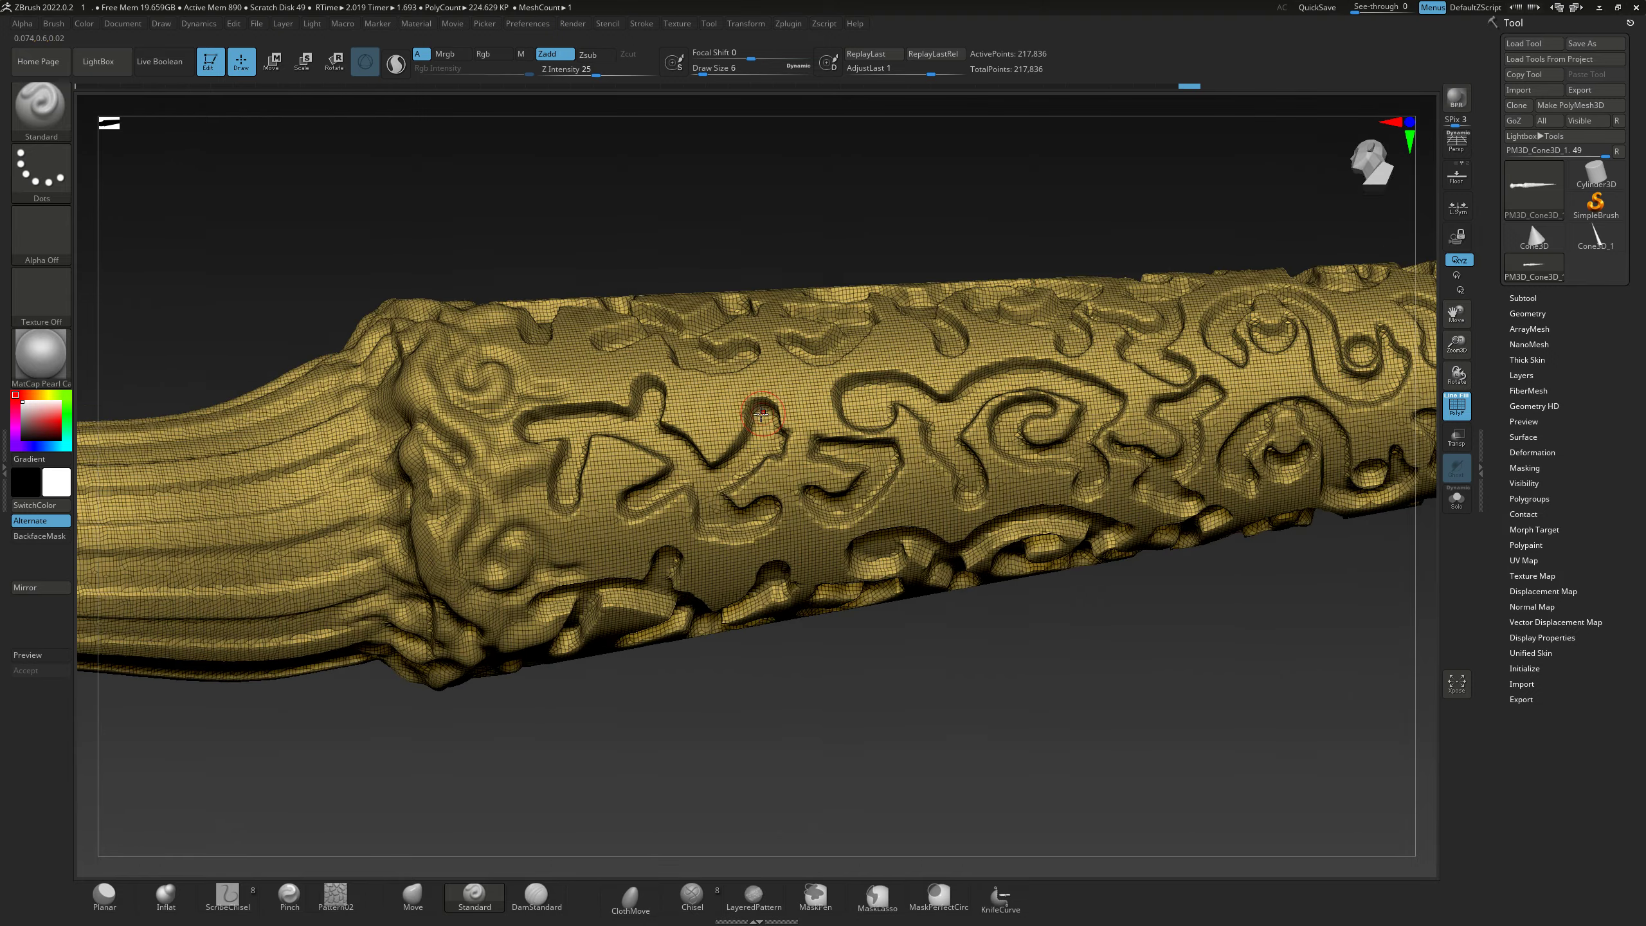
scroll(701, 421, "up", 2)
scroll(712, 445, "up", 2)
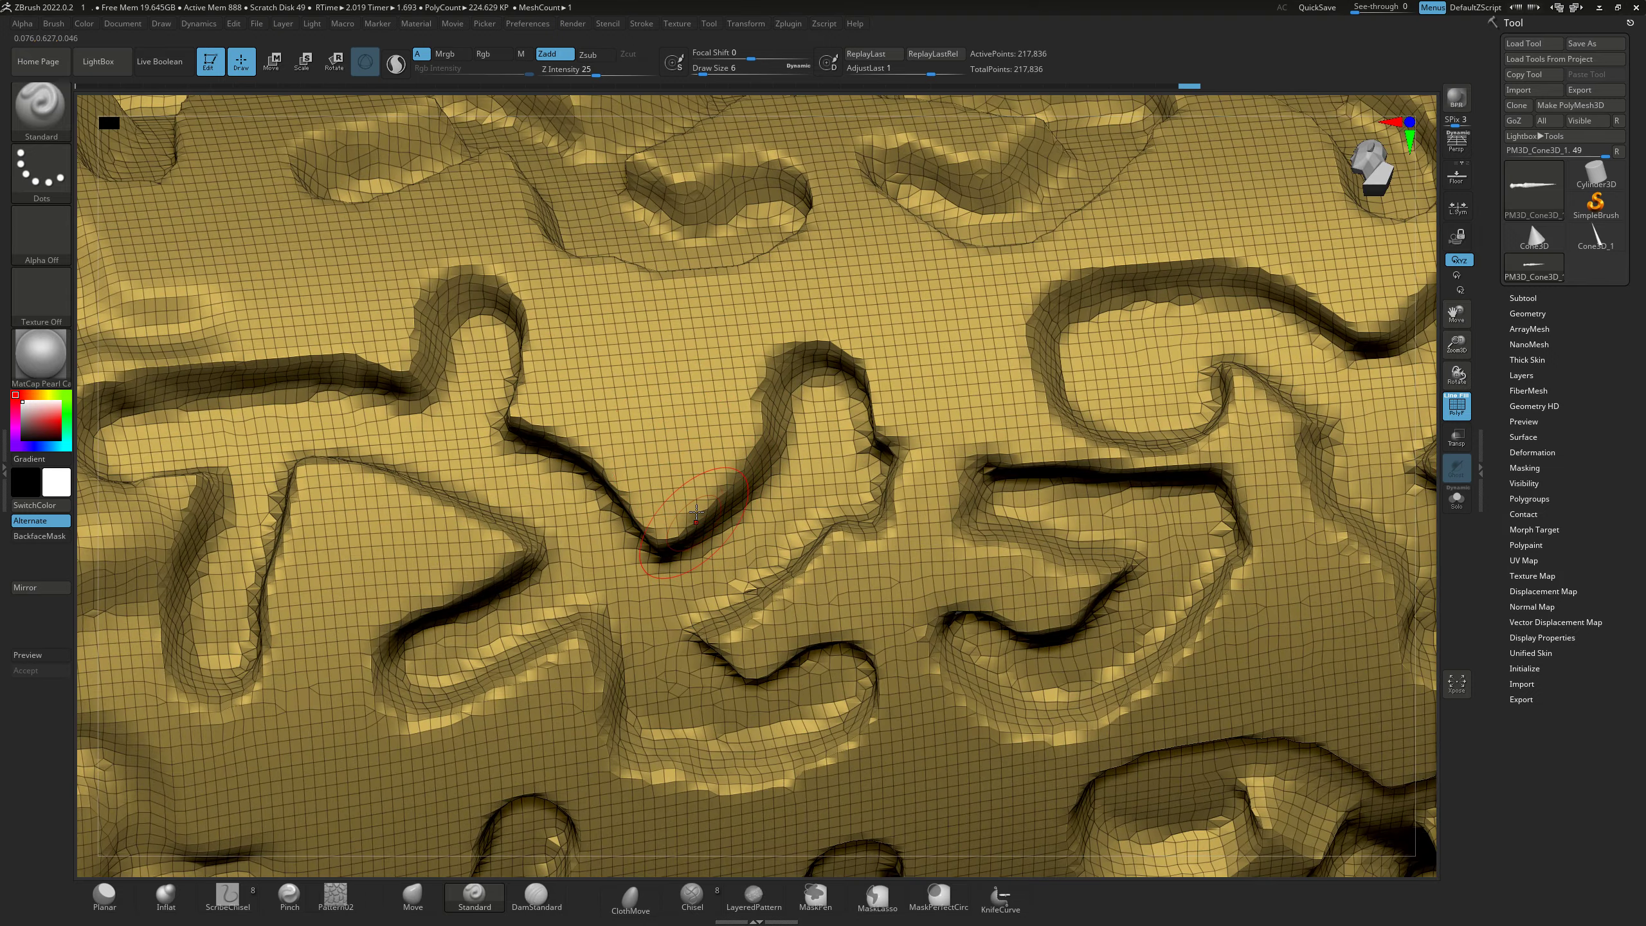
scroll(696, 515, "down", 5)
scroll(726, 513, "down", 1)
scroll(777, 506, "up", 2)
scroll(814, 499, "up", 2)
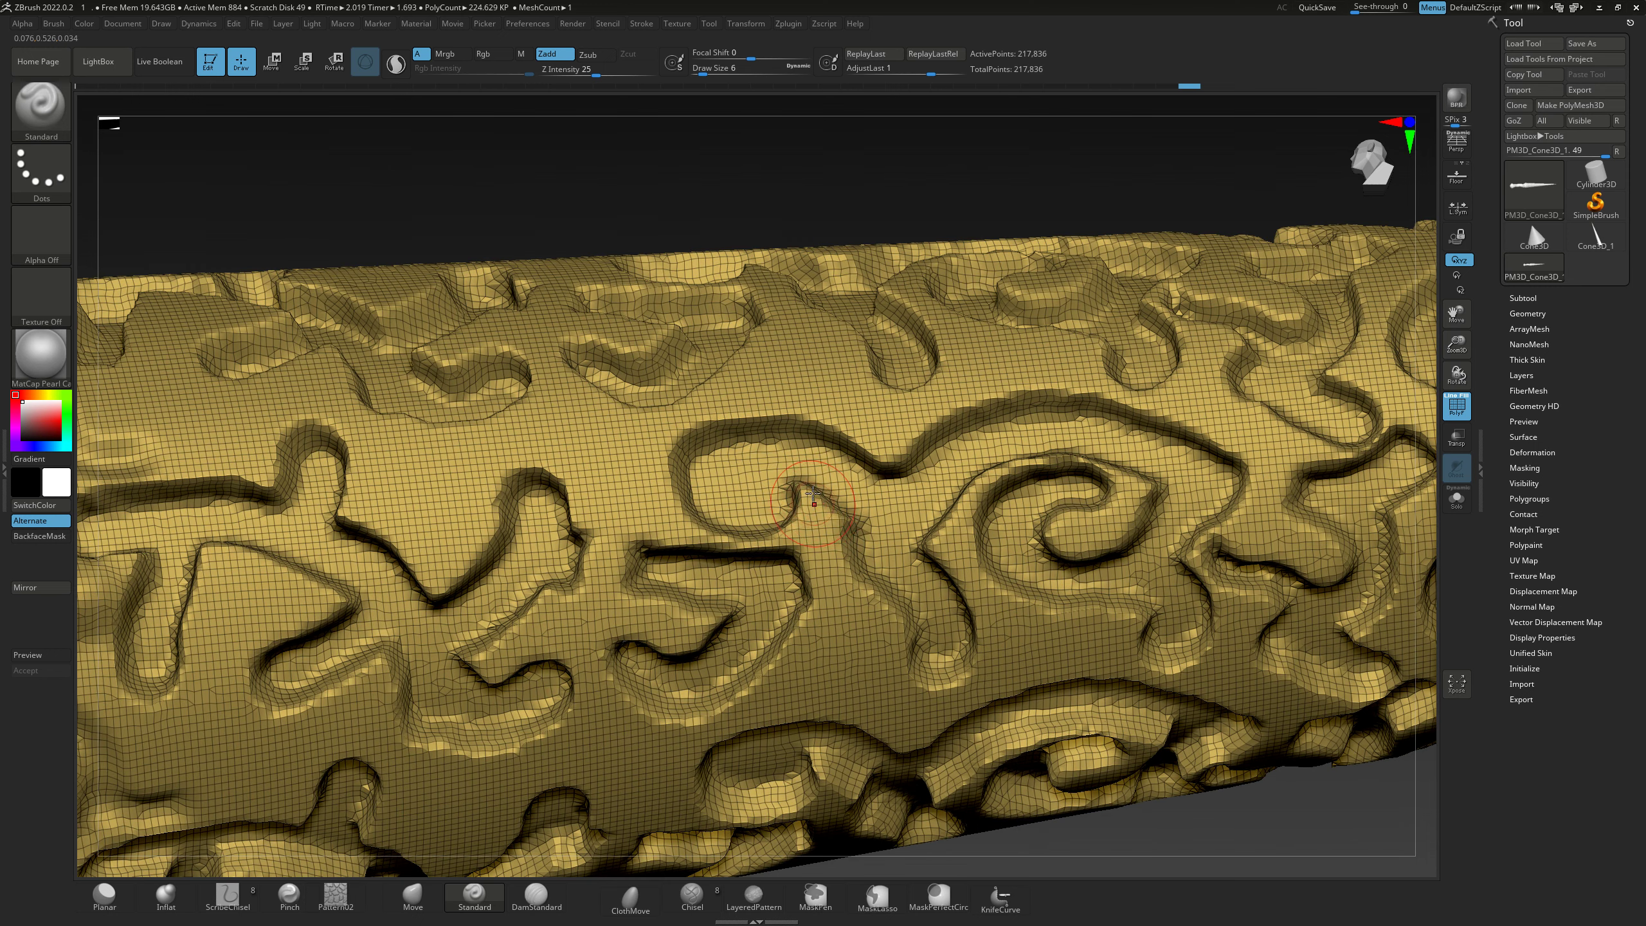
left_click(1521, 312)
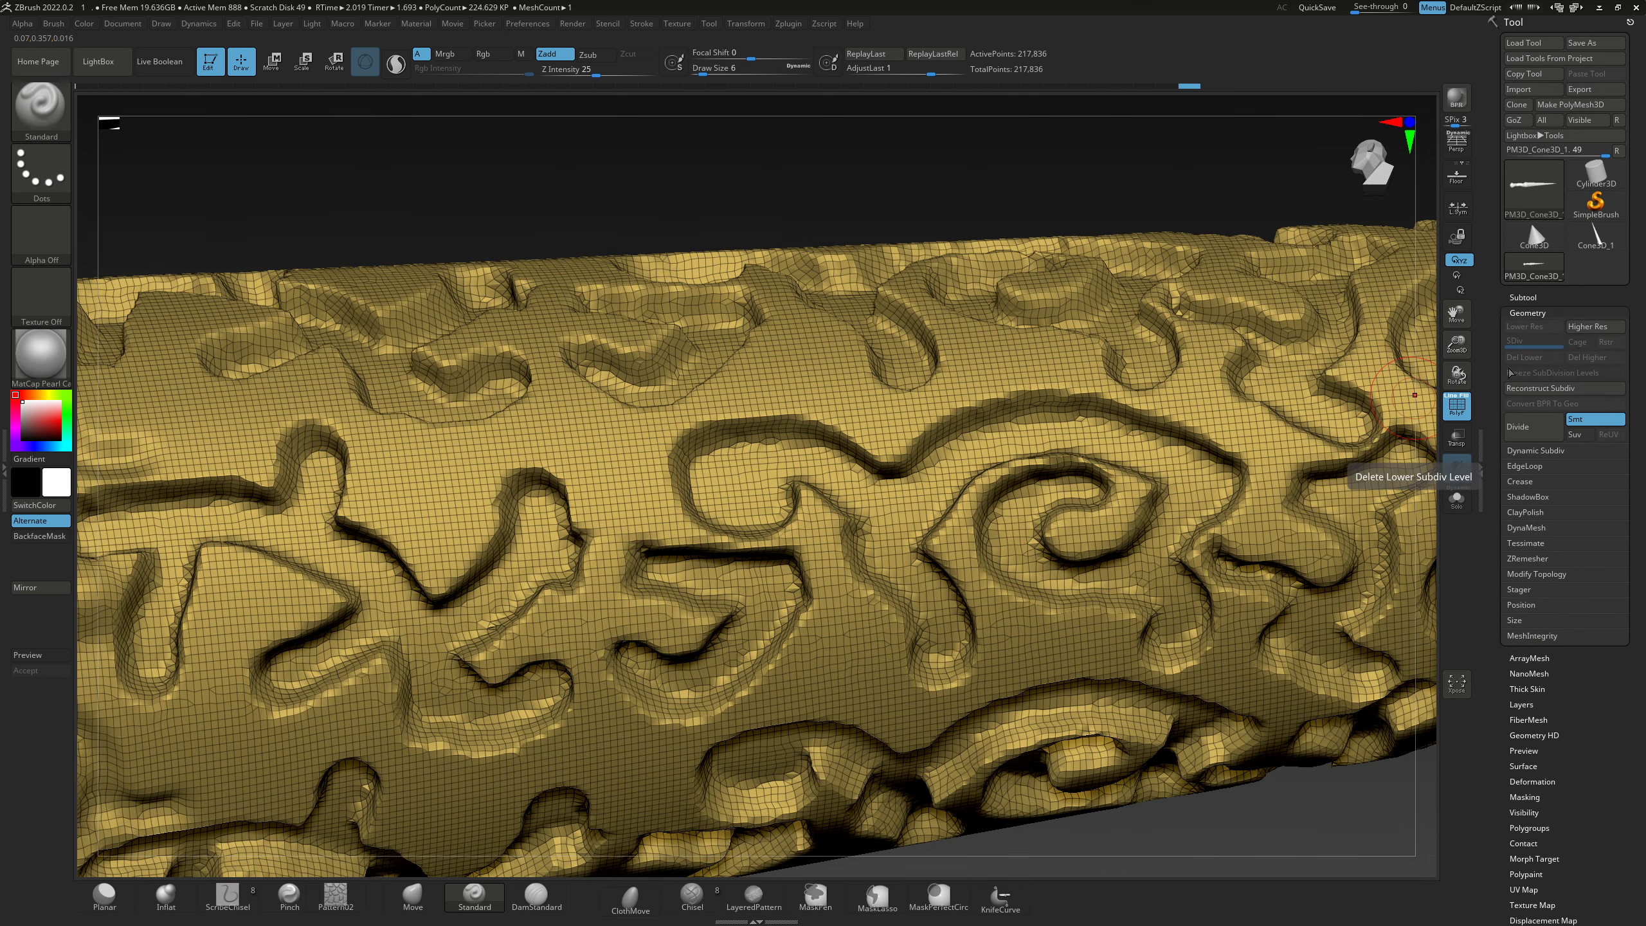
- Run ZRemesher at Target Polygons Count 5, cutting the stick to 20,778 points, then orbit to inspect
left_click(1520, 560)
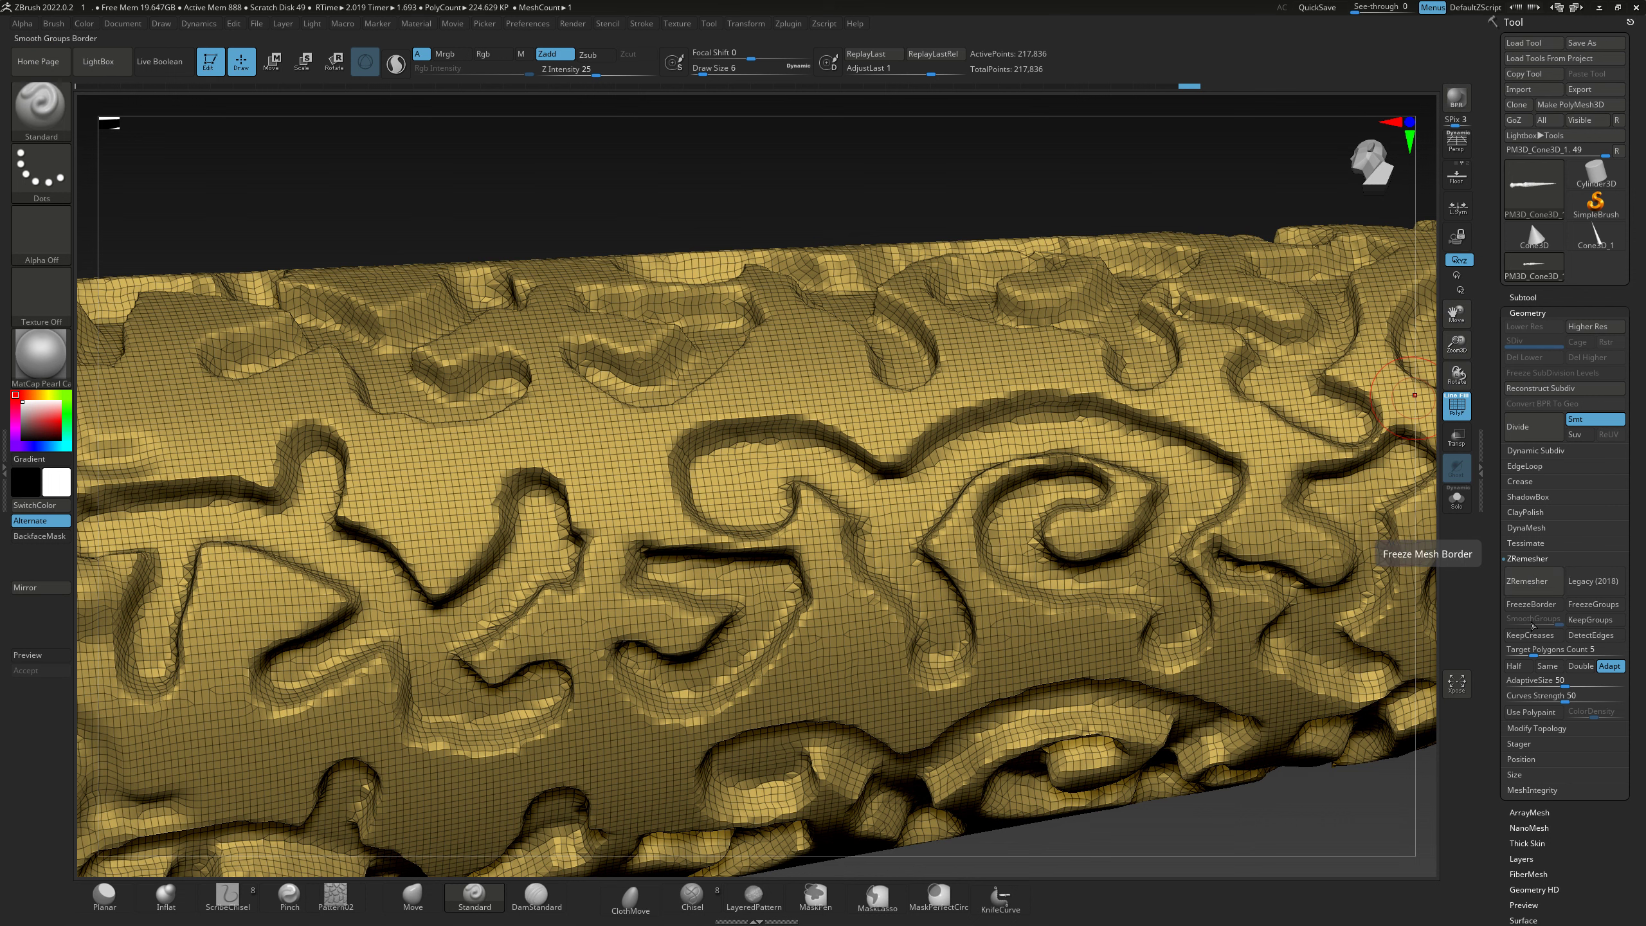
left_click(1530, 582)
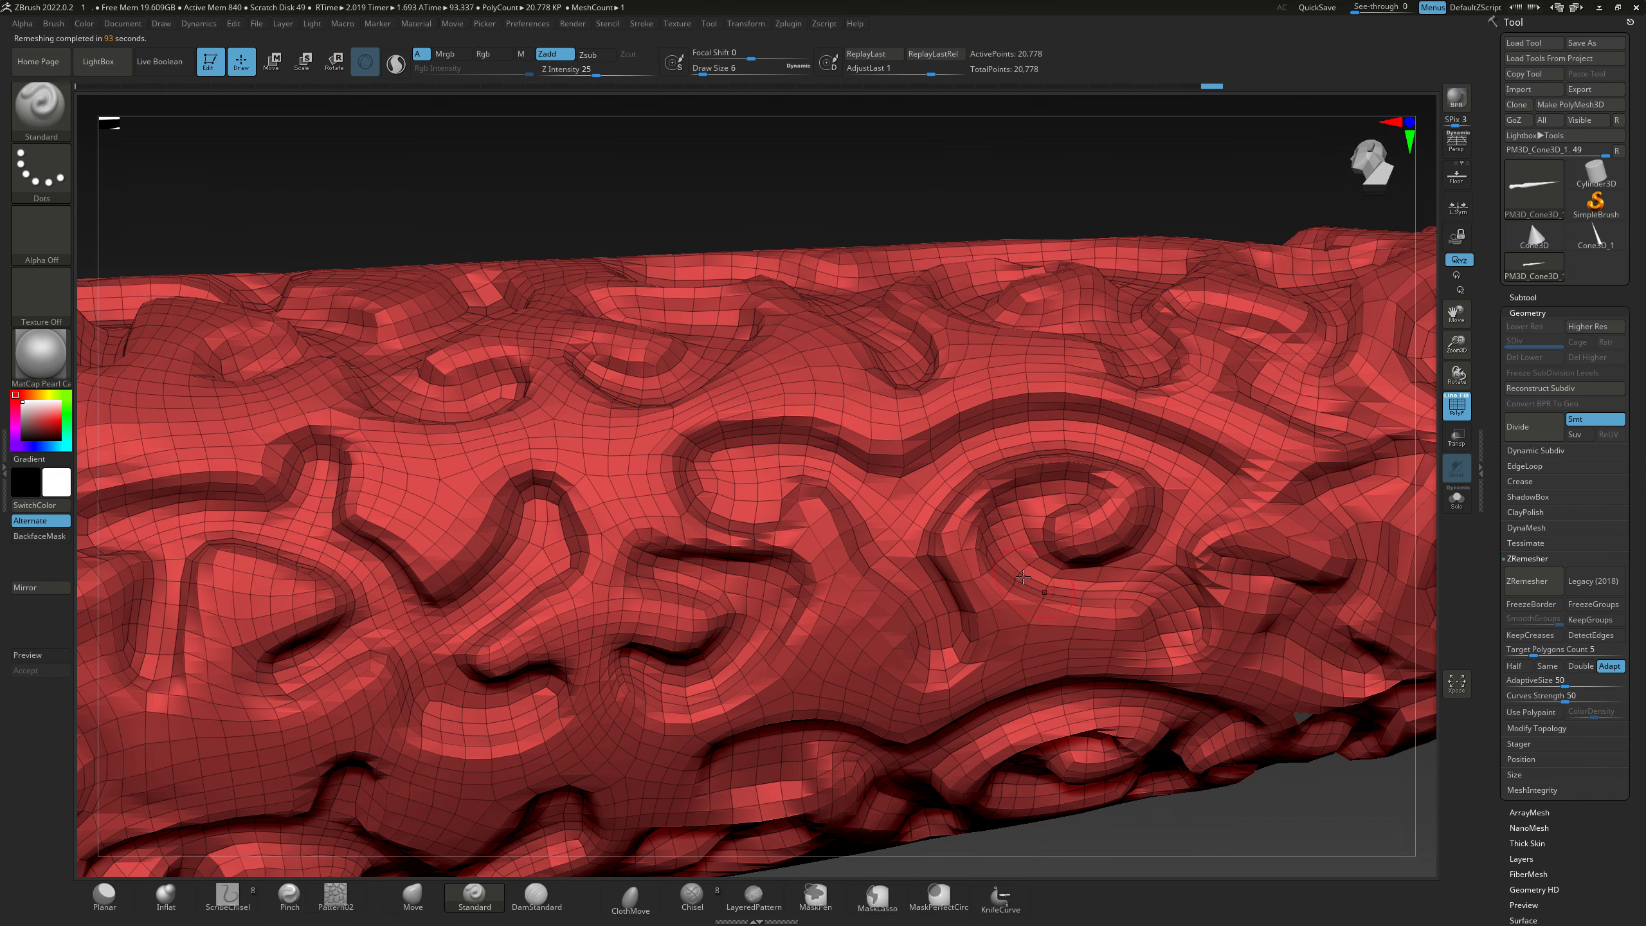
mouse_move(562, 580)
right_mouse_down()
mouse_move(524, 517)
mouse_move(638, 543)
right_mouse_up()
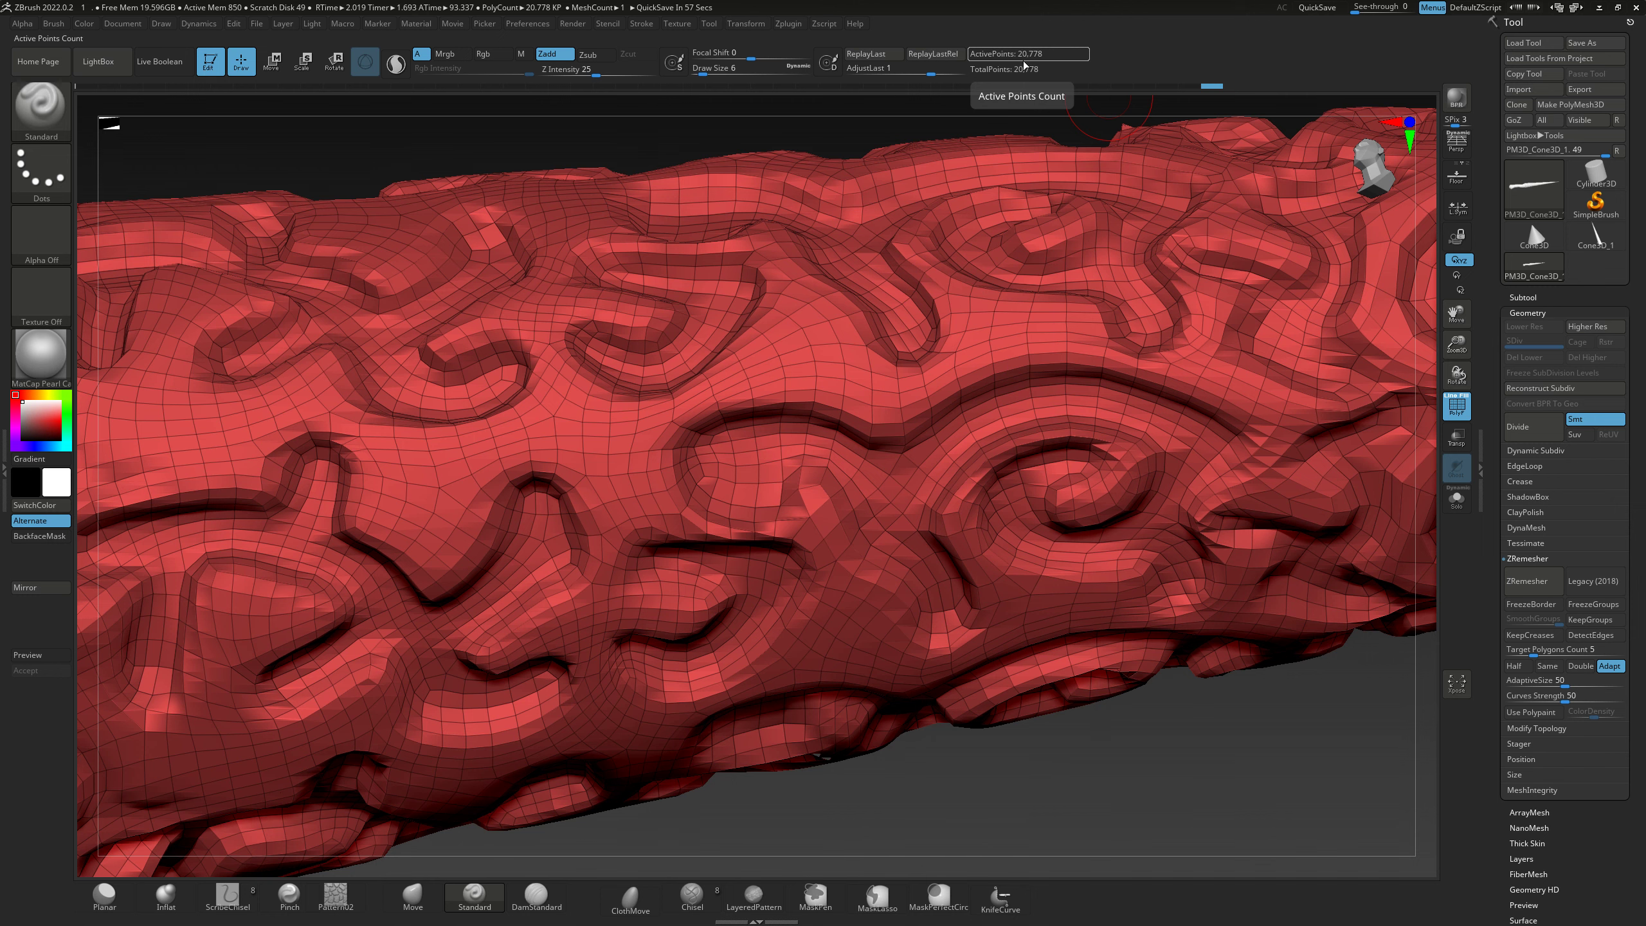
- Hide the PolyF wireframe and frame the stick in a front-facing view
left_click(1446, 412)
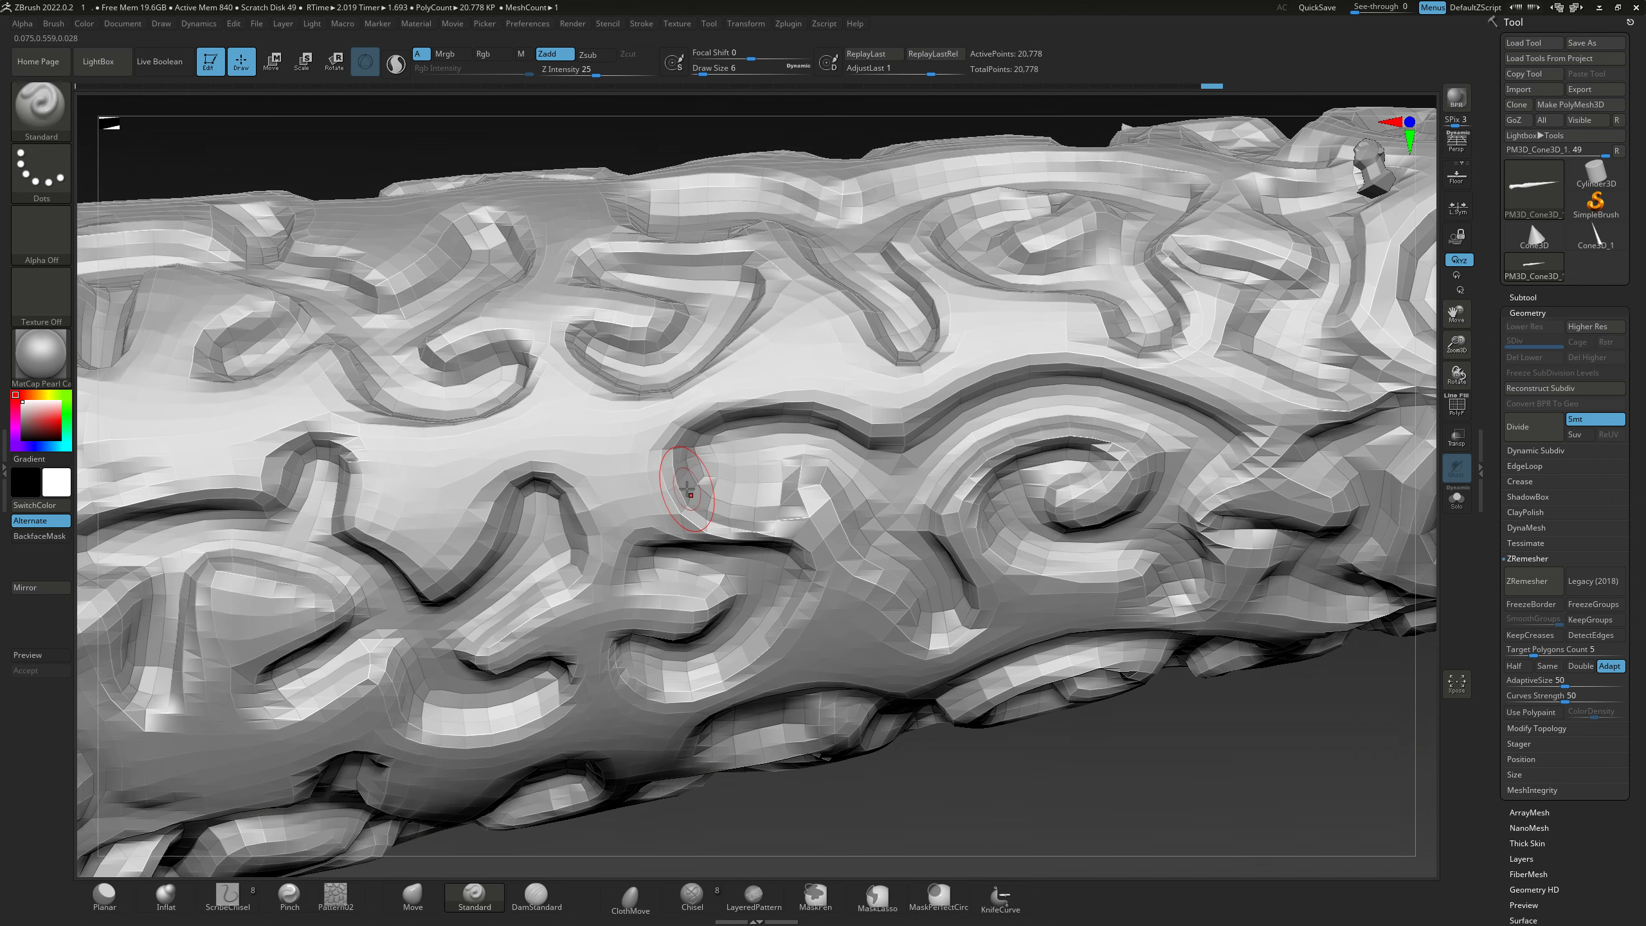
key("r")
key("f")
right_click_drag(646, 513, 638, 503)
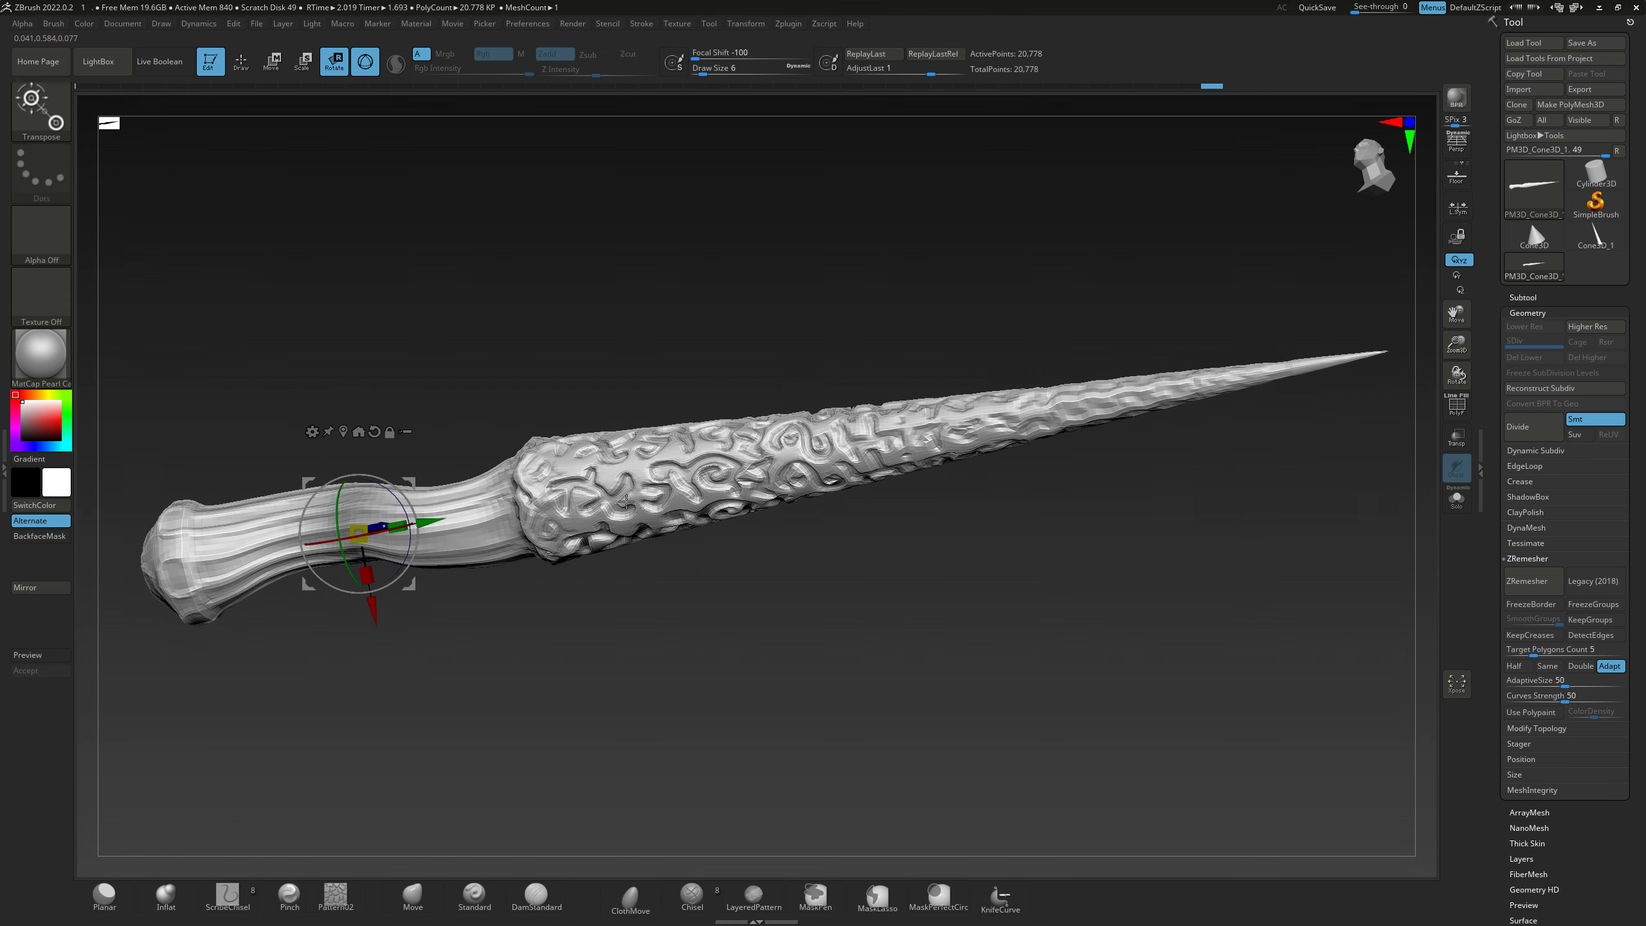
scroll(639, 503, "up", 3)
scroll(649, 496, "up", 5)
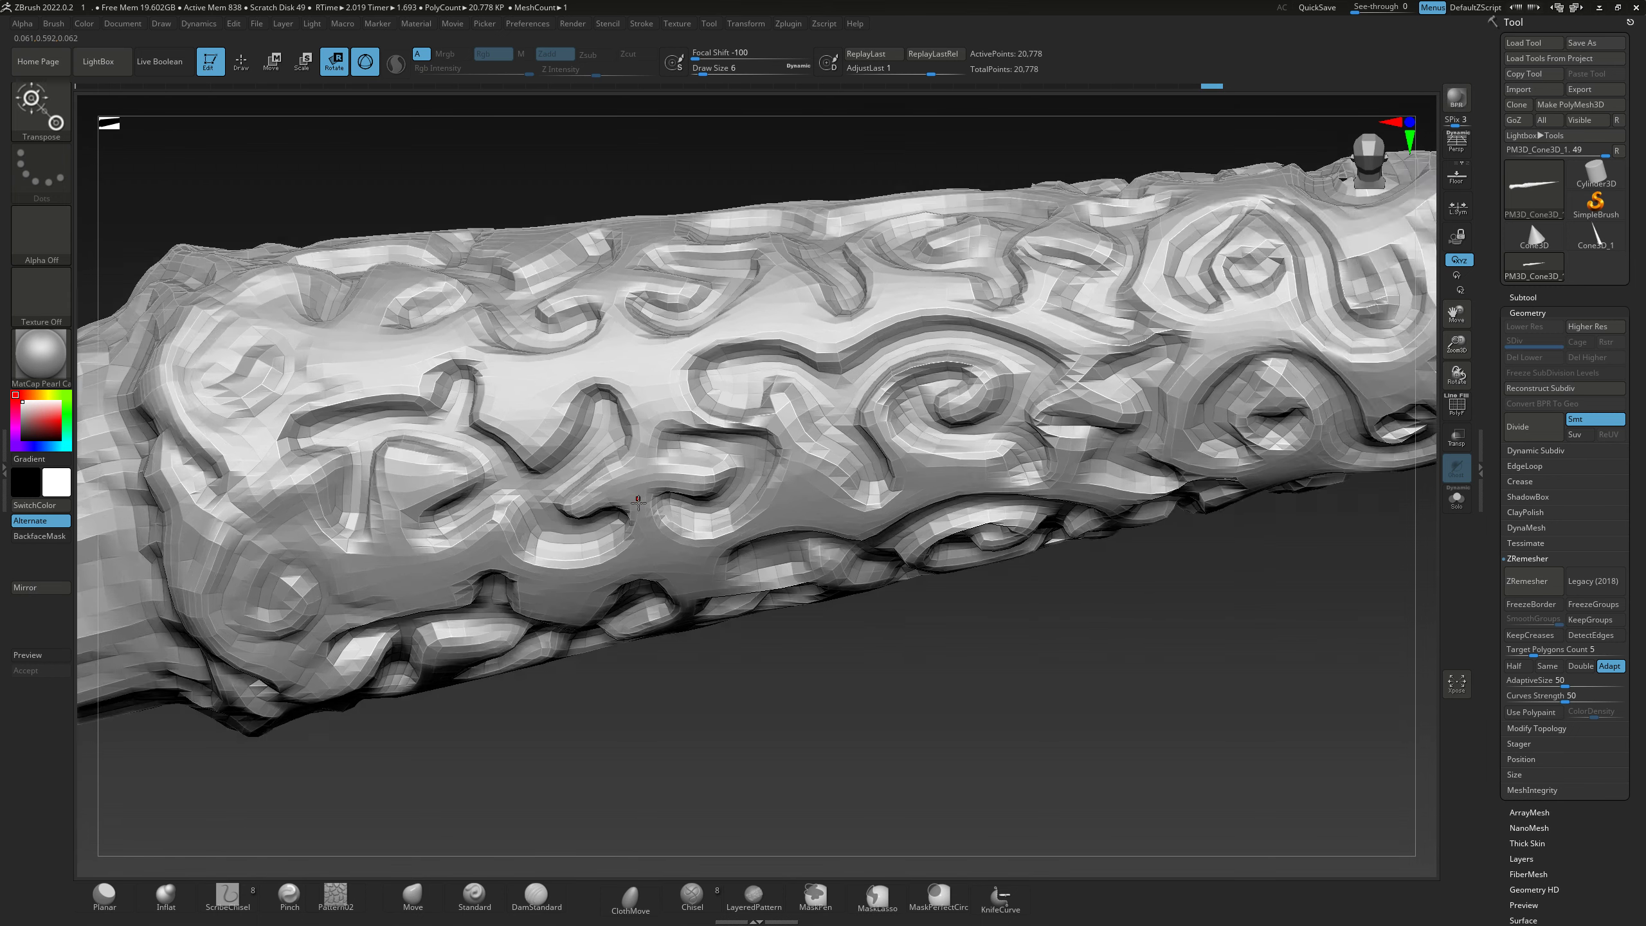
scroll(668, 486, "up", 2)
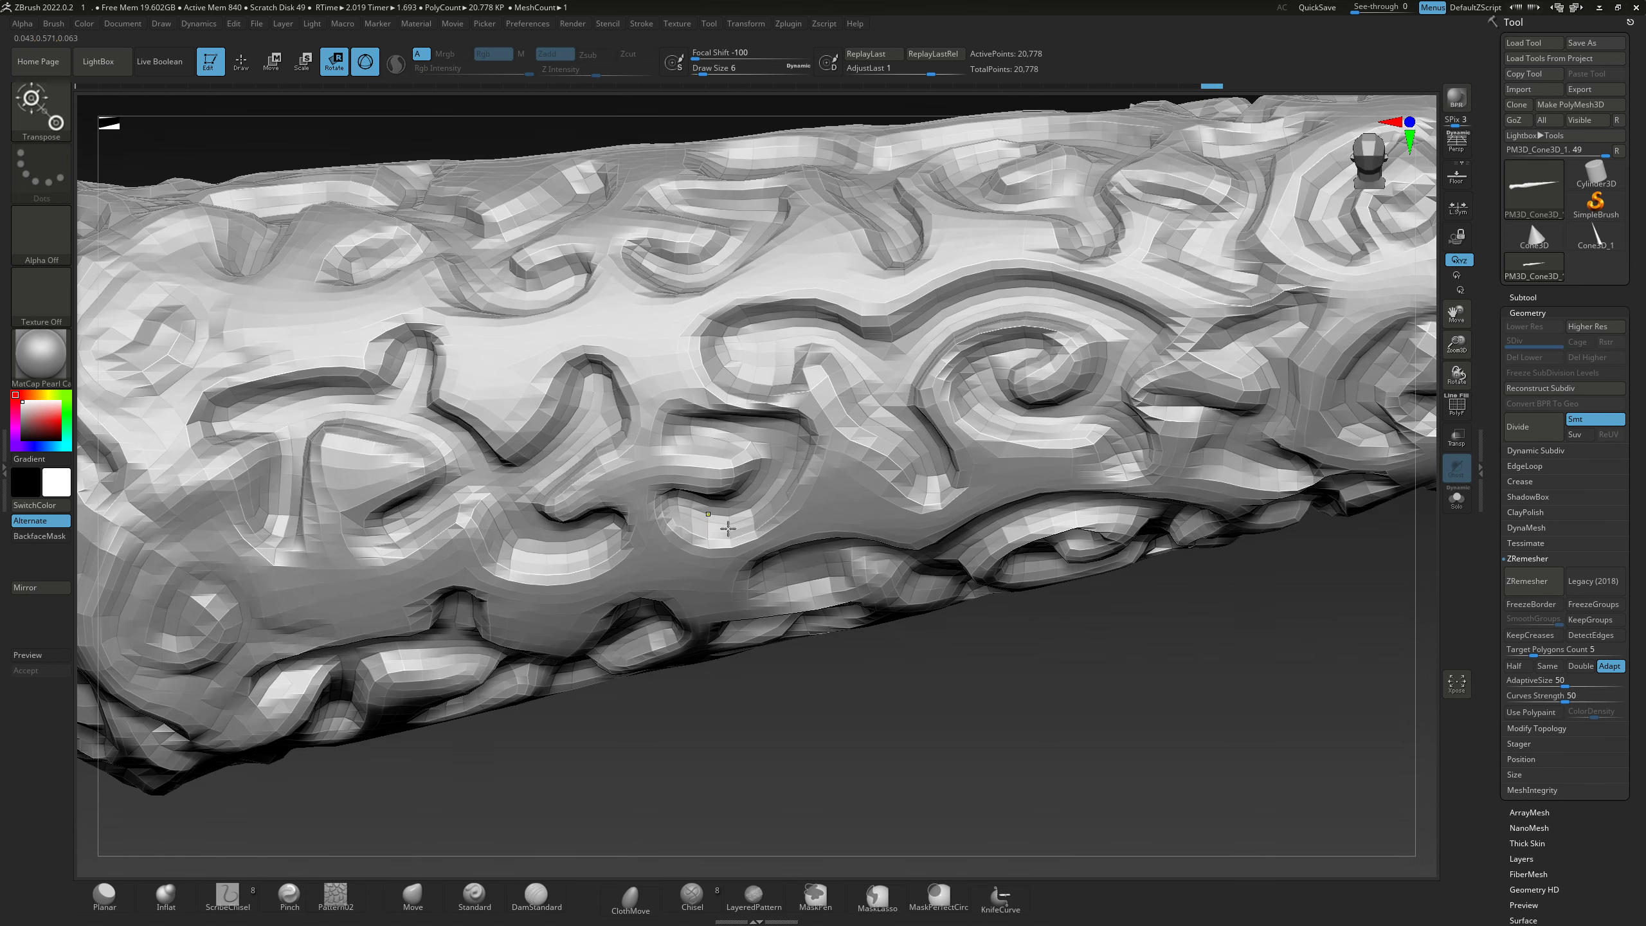
- Undo the first remesh and rerun ZRemesher at Target Polygons Count 0.84242
key("ctrl+z")
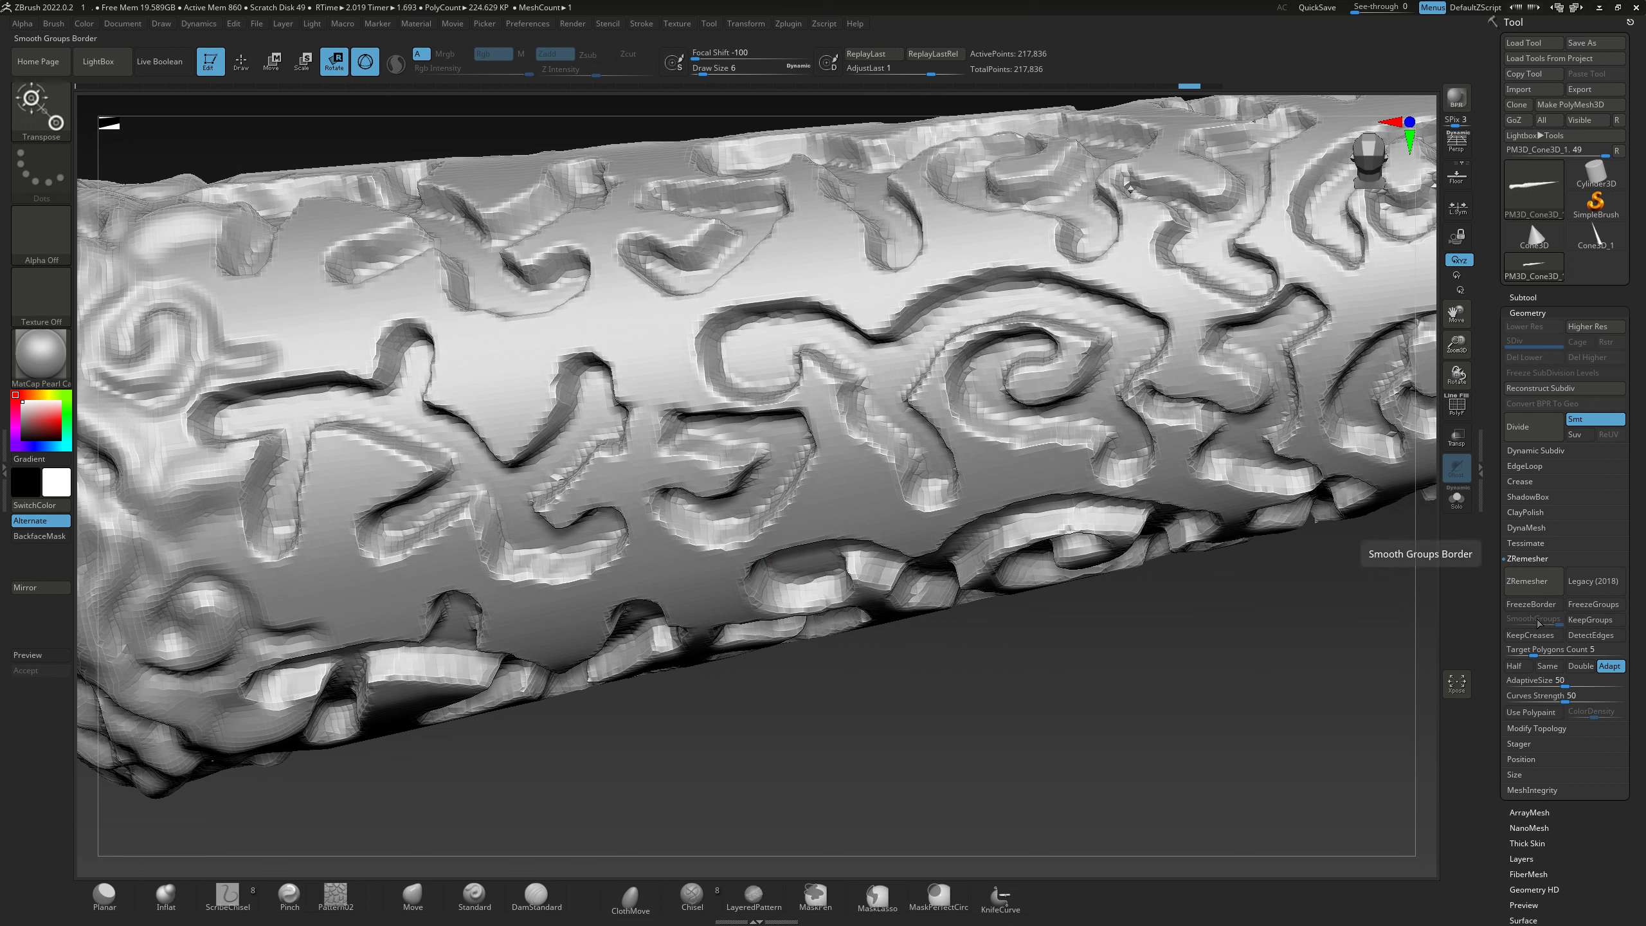
left_click_drag(1537, 650, 1520, 655)
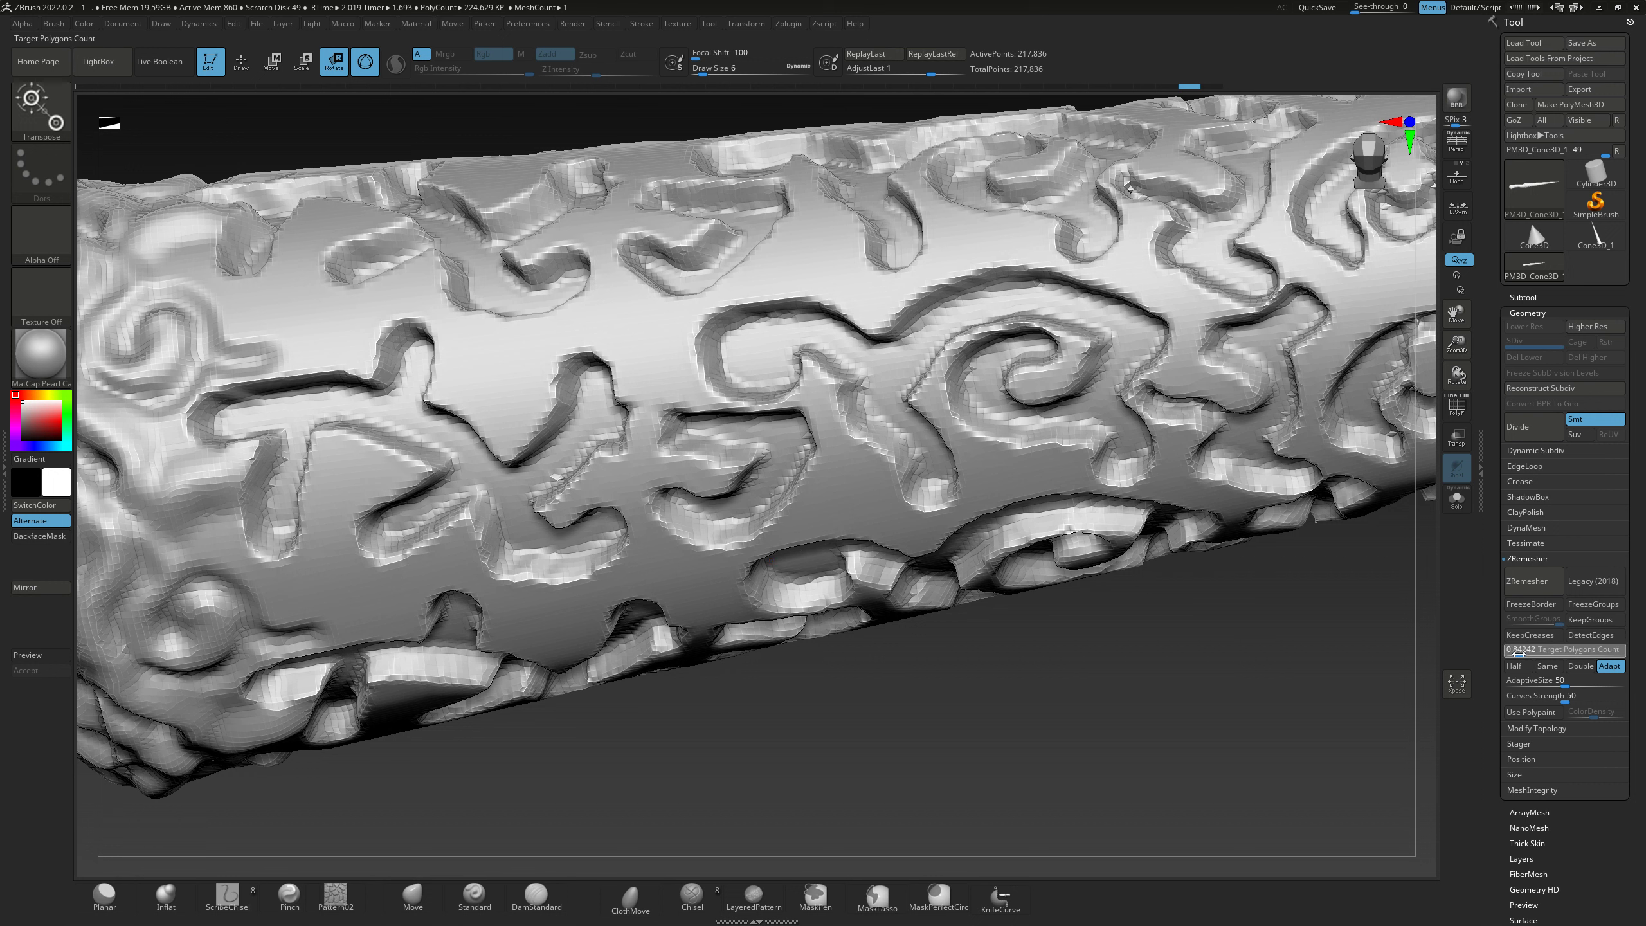
left_click(1536, 581)
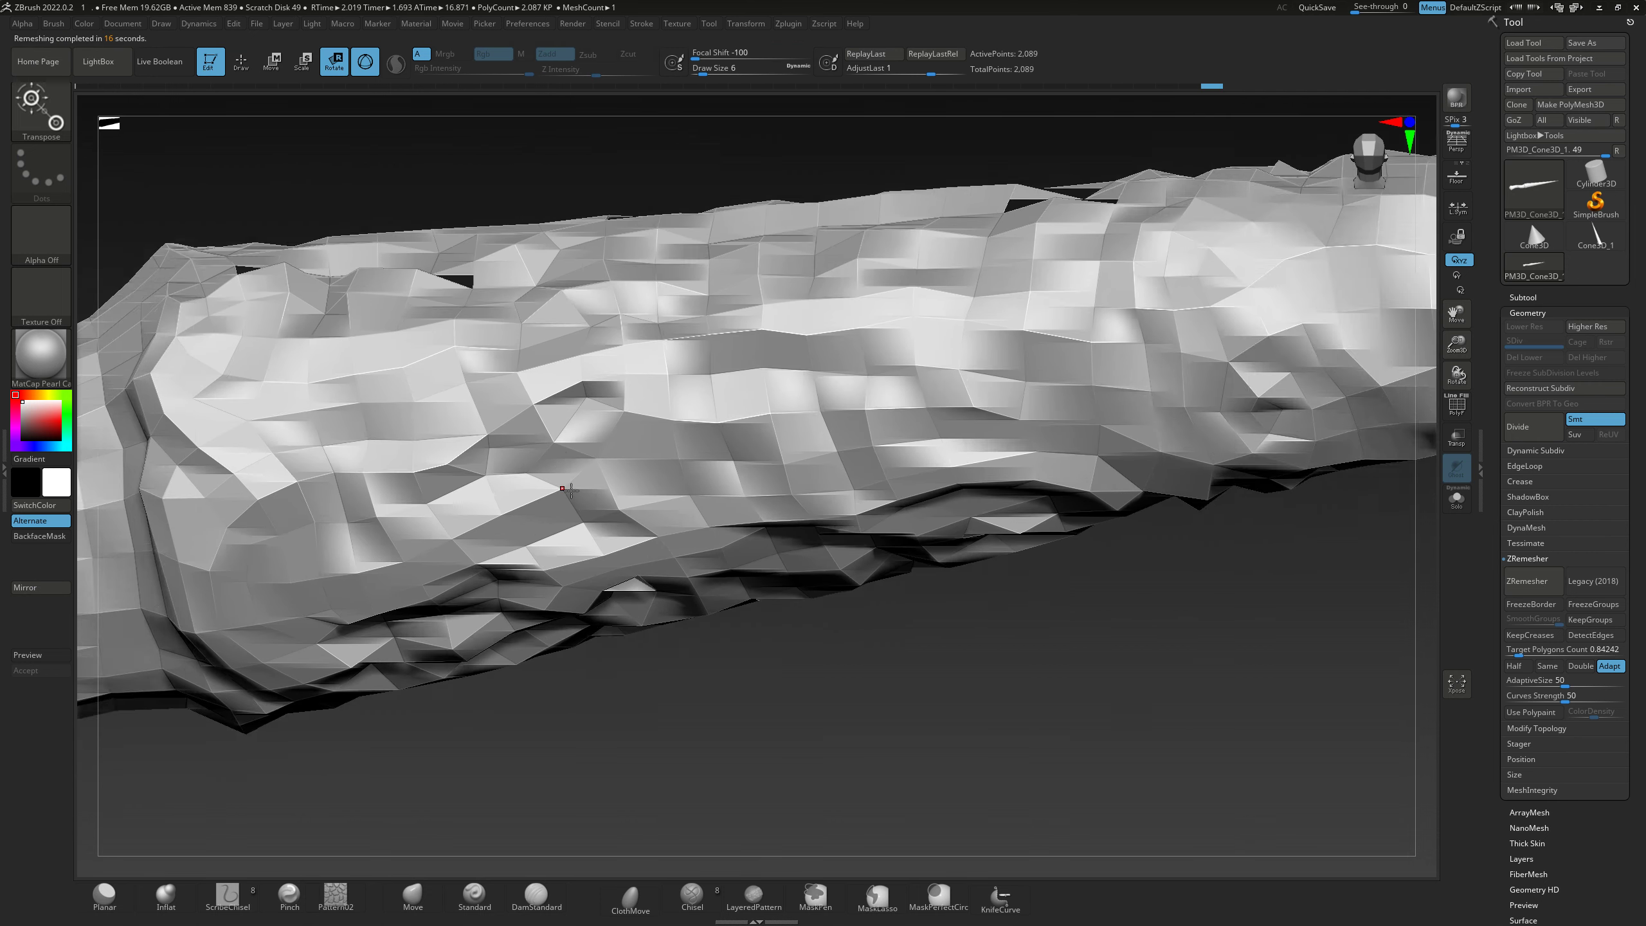
- Divide the low-poly mesh to inspect its hole, revert to the dense mesh, and set target to about 1.45
mouse_move(842, 454)
left_mouse_down("alt")
mouse_move(474, 439)
mouse_move(547, 517)
mouse_move(512, 454)
mouse_move(278, 264)
mouse_move(291, 221)
mouse_move(378, 176)
mouse_move(415, 269)
mouse_move(540, 394)
mouse_move(573, 314)
mouse_move(694, 427)
mouse_move(706, 368)
mouse_move(628, 369)
mouse_move(671, 423)
left_mouse_up("alt")
key("q")
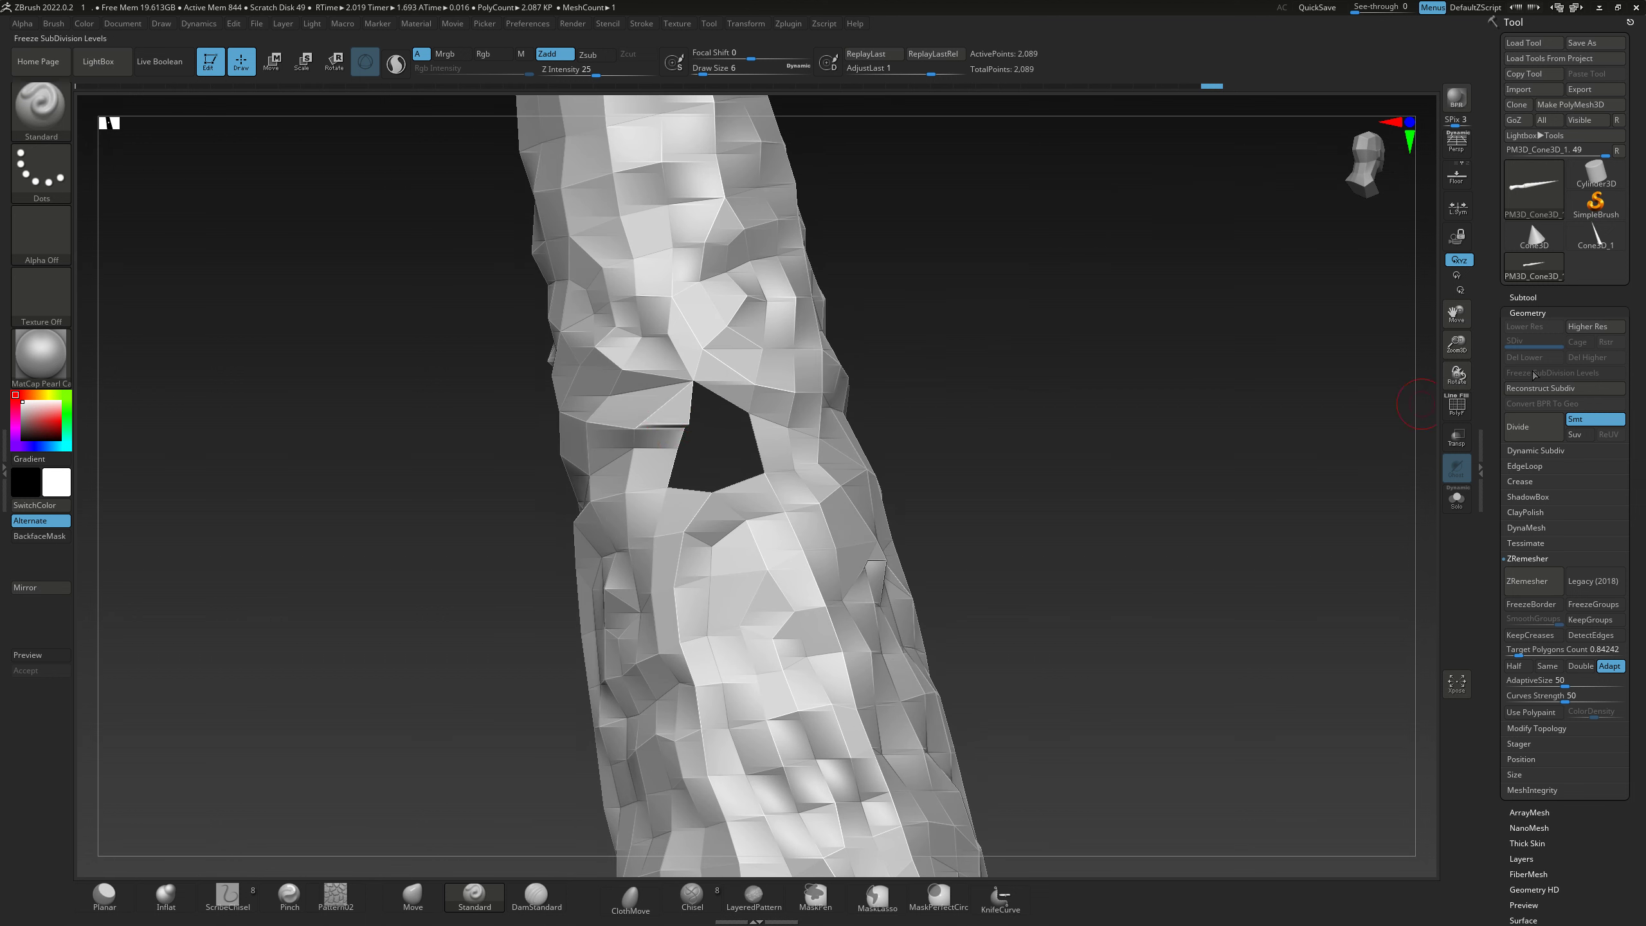
left_click(1526, 429)
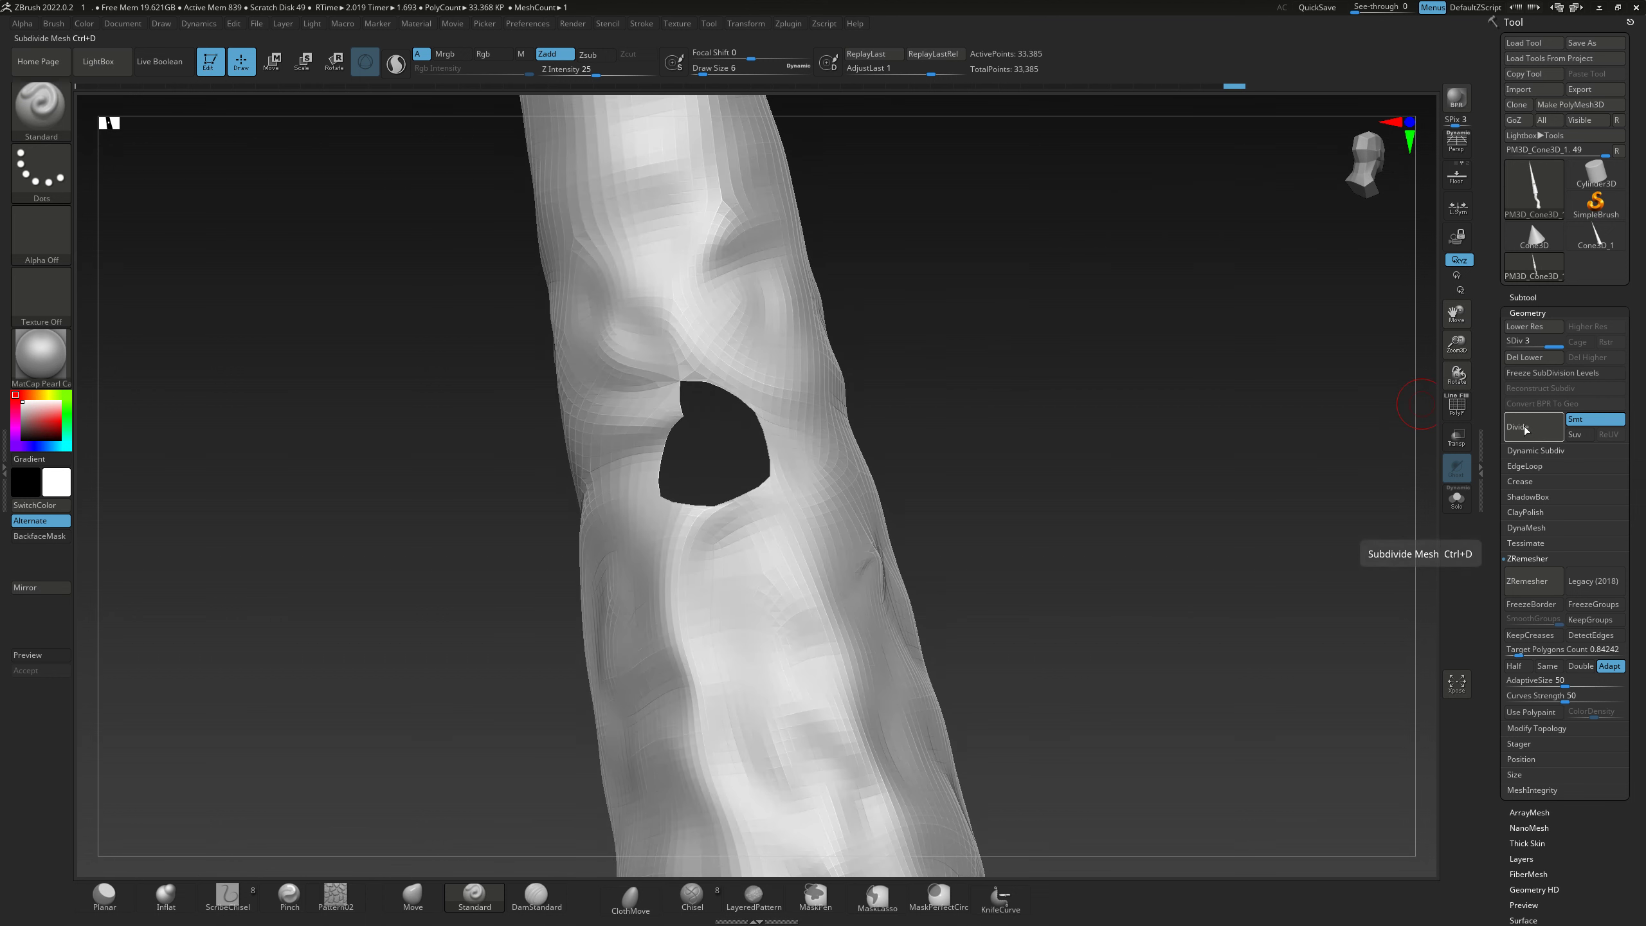
left_click_drag(1102, 454, 625, 526)
key("ctrl")
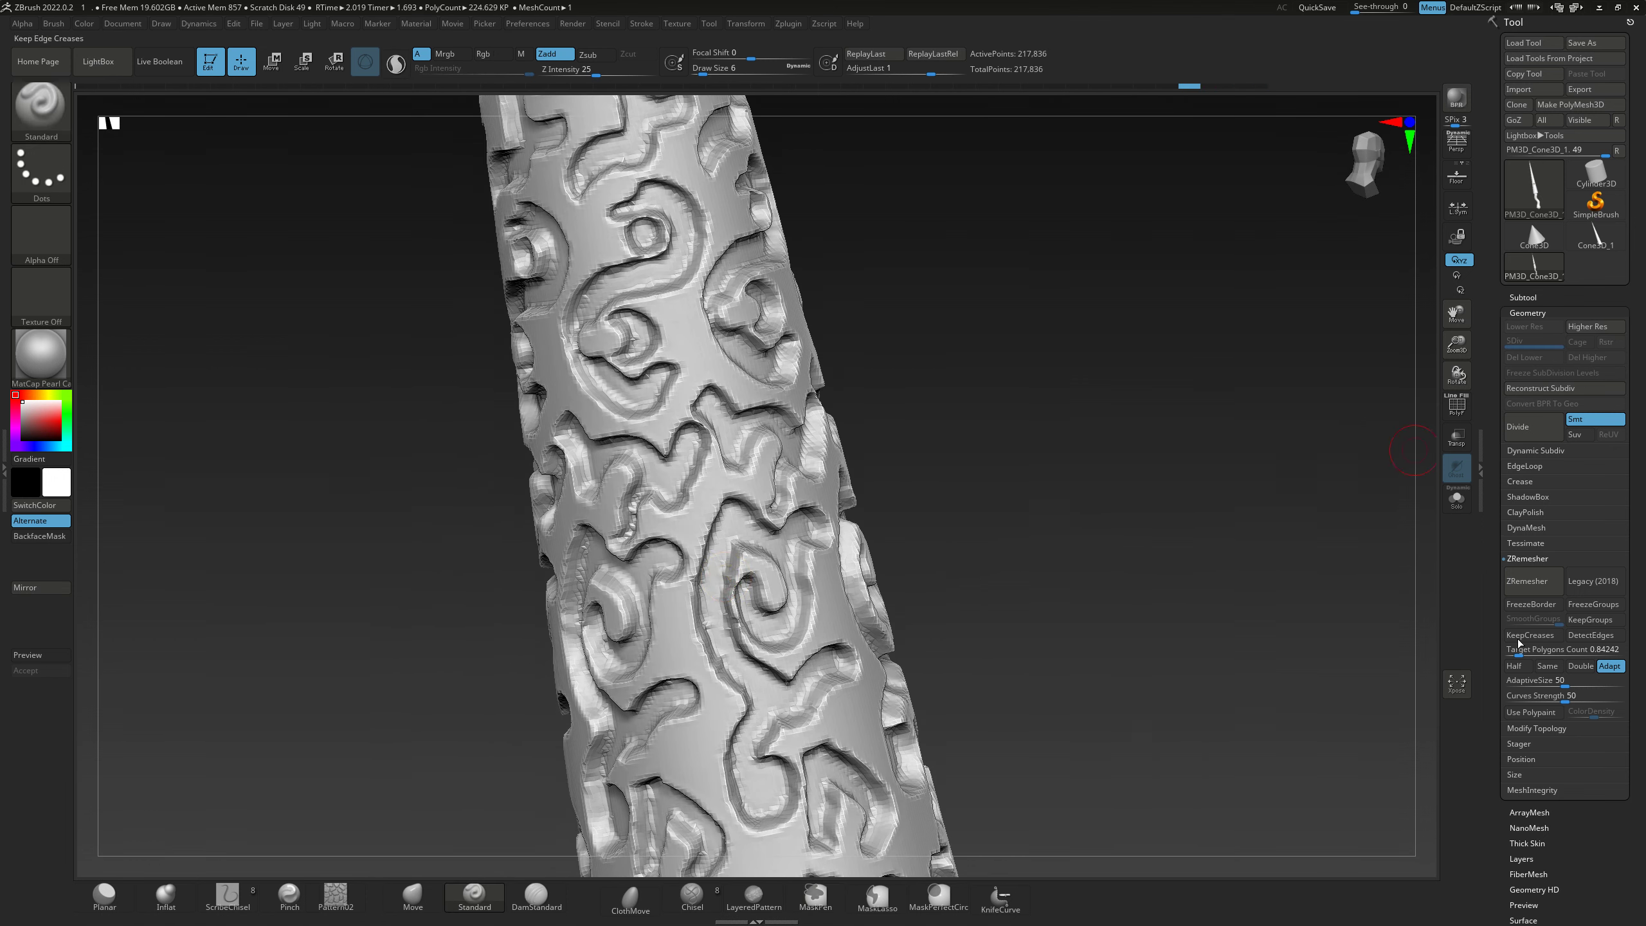
left_click_drag(1520, 649, 1526, 649)
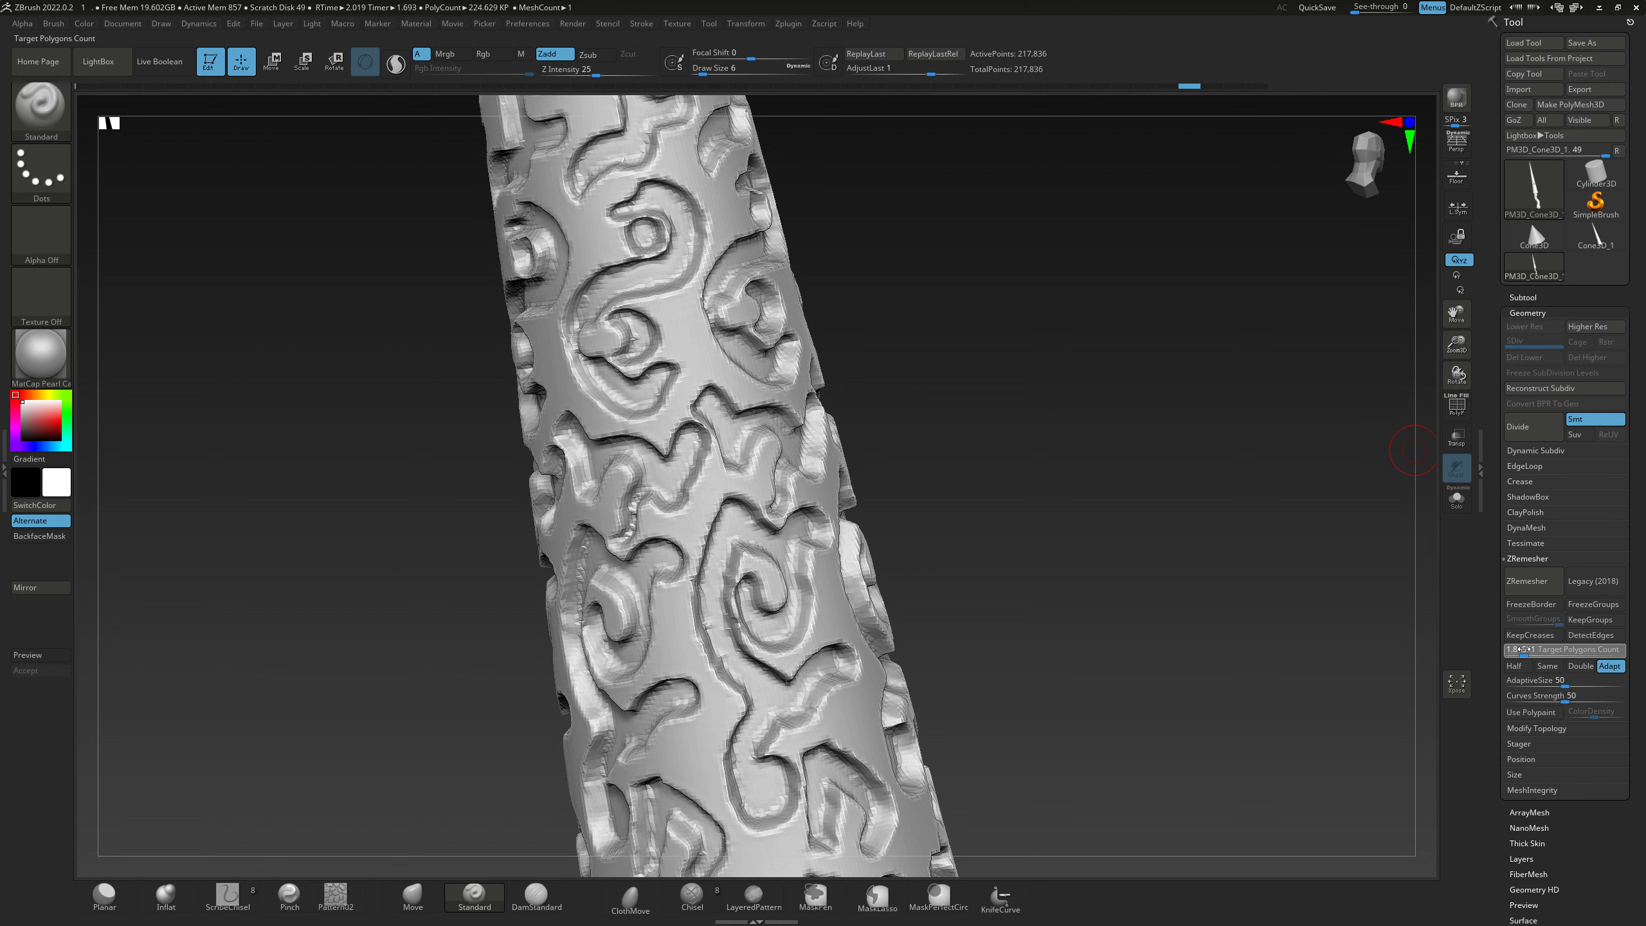
- Run ZRemesher at target 1.84551 and turn the 6,943-point stick upright to view it
left_click(1526, 580)
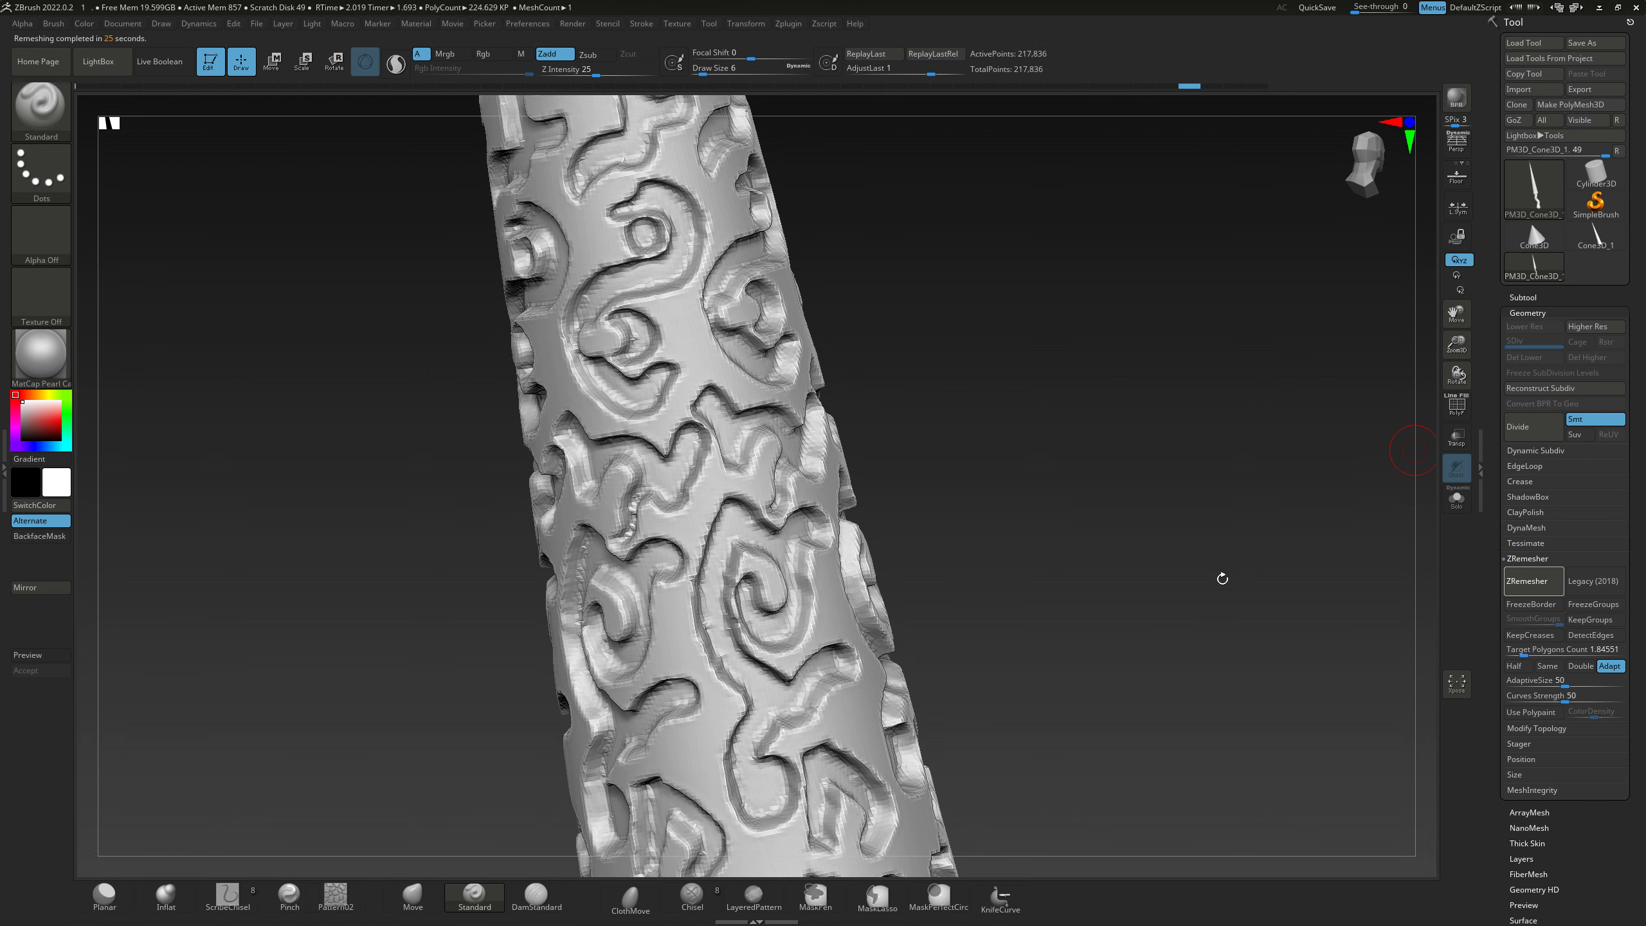
scroll(716, 490, "down", 3)
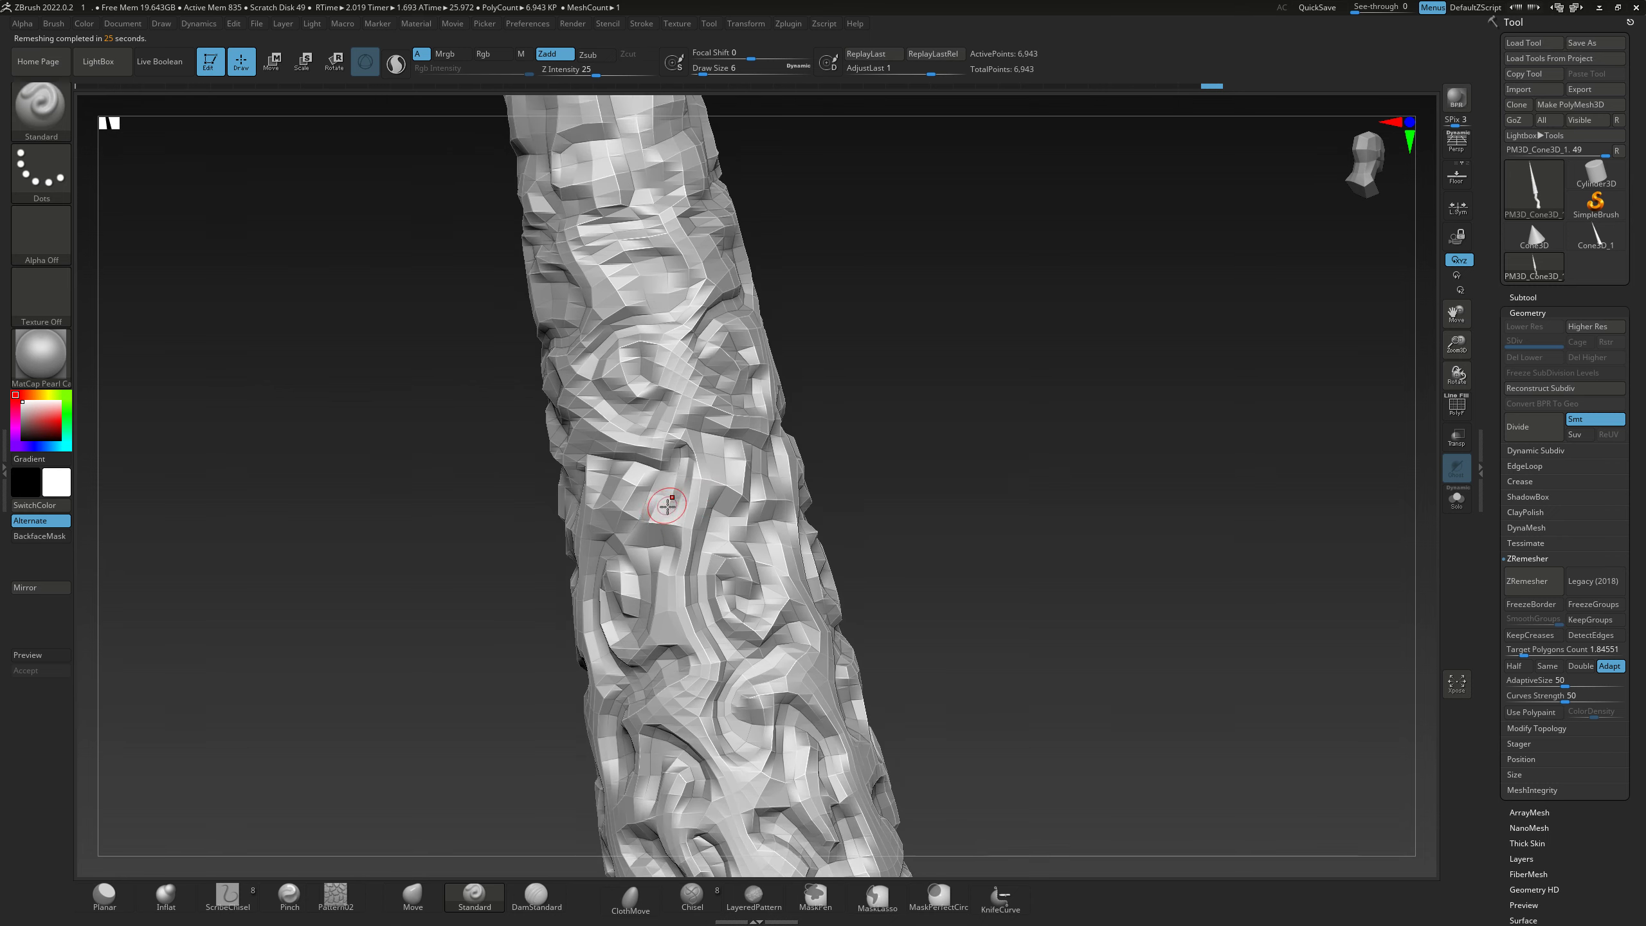
scroll(713, 496, "down", 3)
scroll(710, 506, "down", 2)
scroll(707, 513, "down", 1)
mouse_move(707, 513)
left_mouse_down()
mouse_move(612, 448)
mouse_move(545, 268)
mouse_move(562, 379)
left_mouse_up()
scroll(492, 512, "up", 2)
scroll(483, 519, "up", 5)
scroll(483, 519, "up", 2)
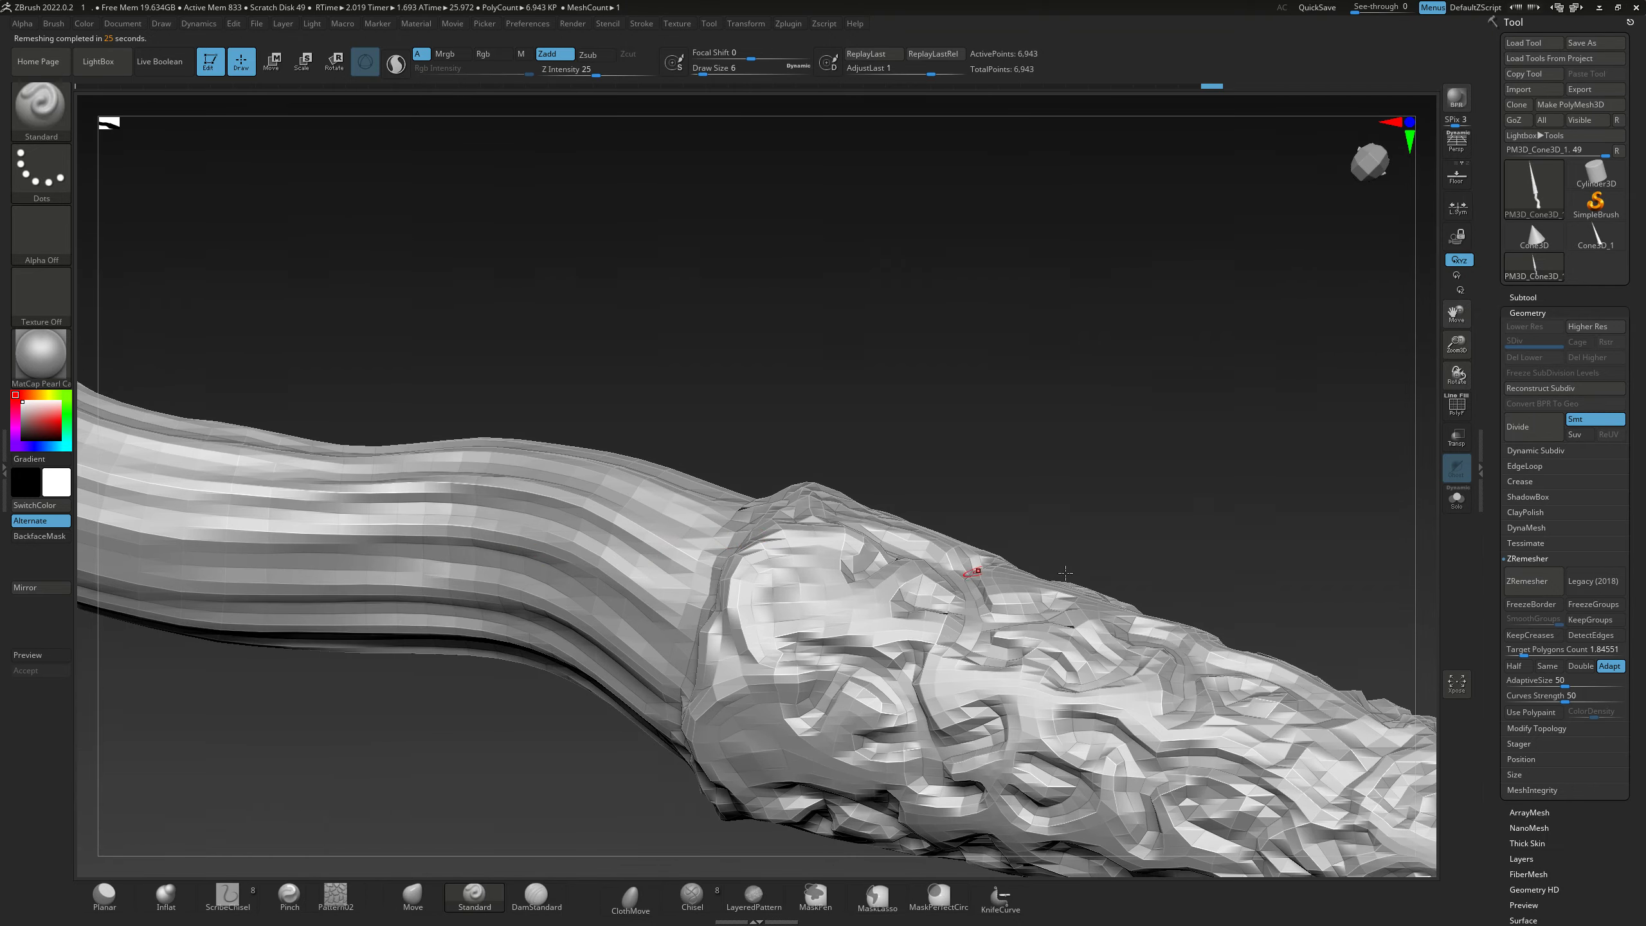
- Show the wireframe to inspect the remeshed handle and carving, then hide it again
left_click(1456, 414)
left_click_drag(1360, 438, 633, 700)
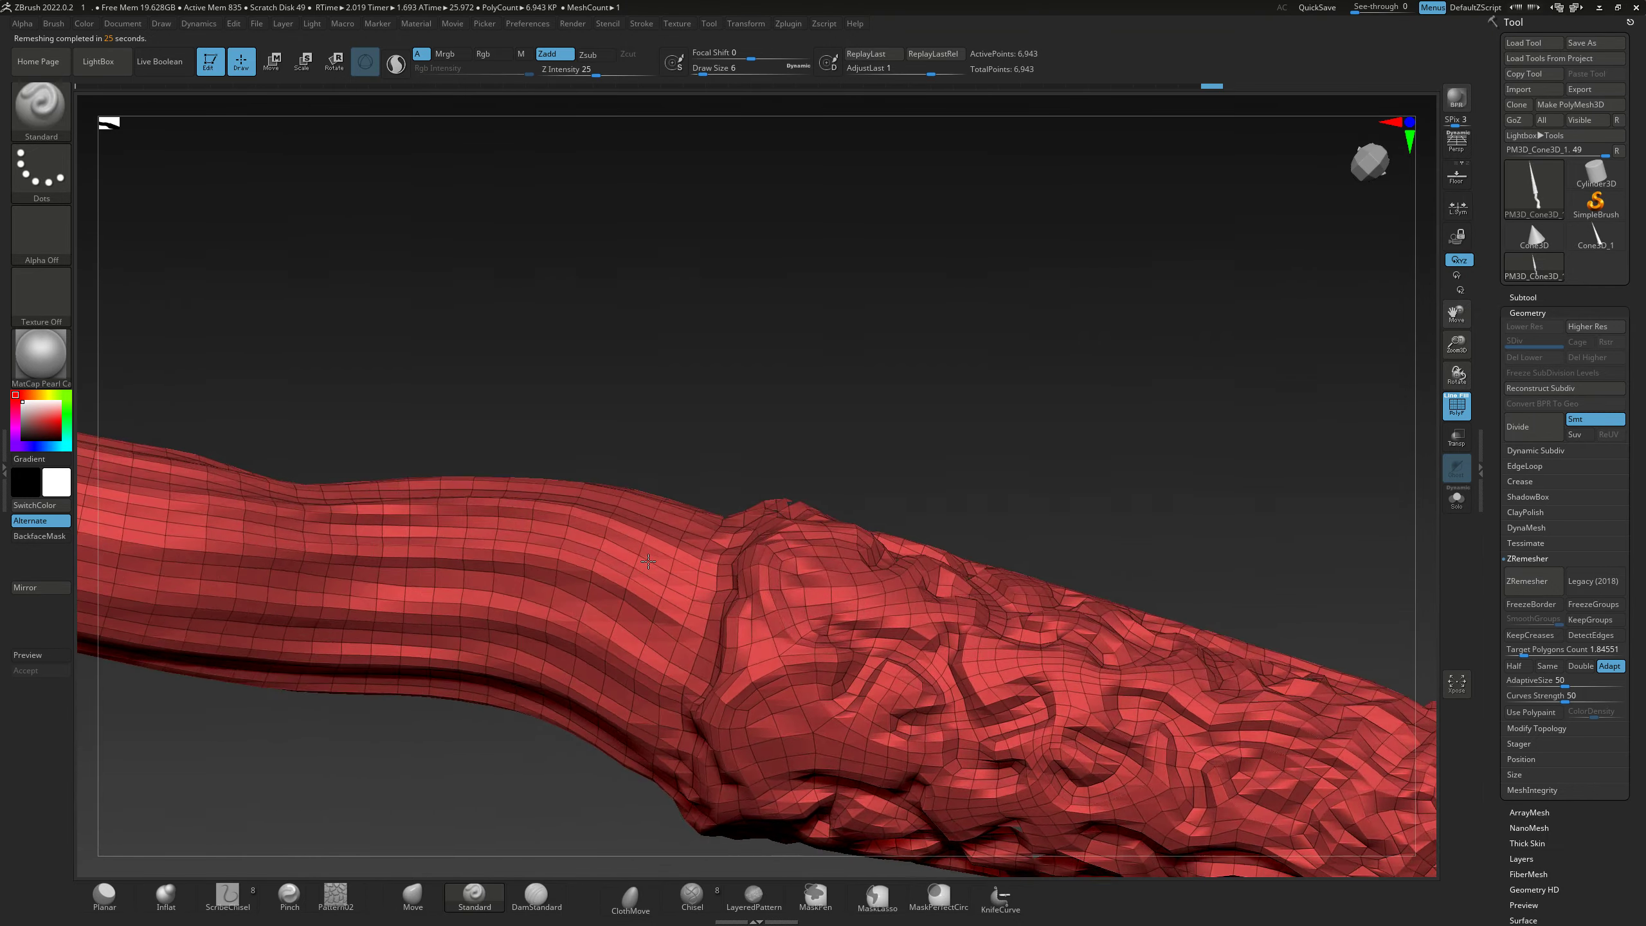
scroll(632, 700, "down", 3)
scroll(633, 700, "down", 3)
mouse_move(583, 584)
left_mouse_down()
mouse_move(505, 467)
mouse_move(416, 434)
mouse_move(517, 510)
mouse_move(880, 471)
left_mouse_up()
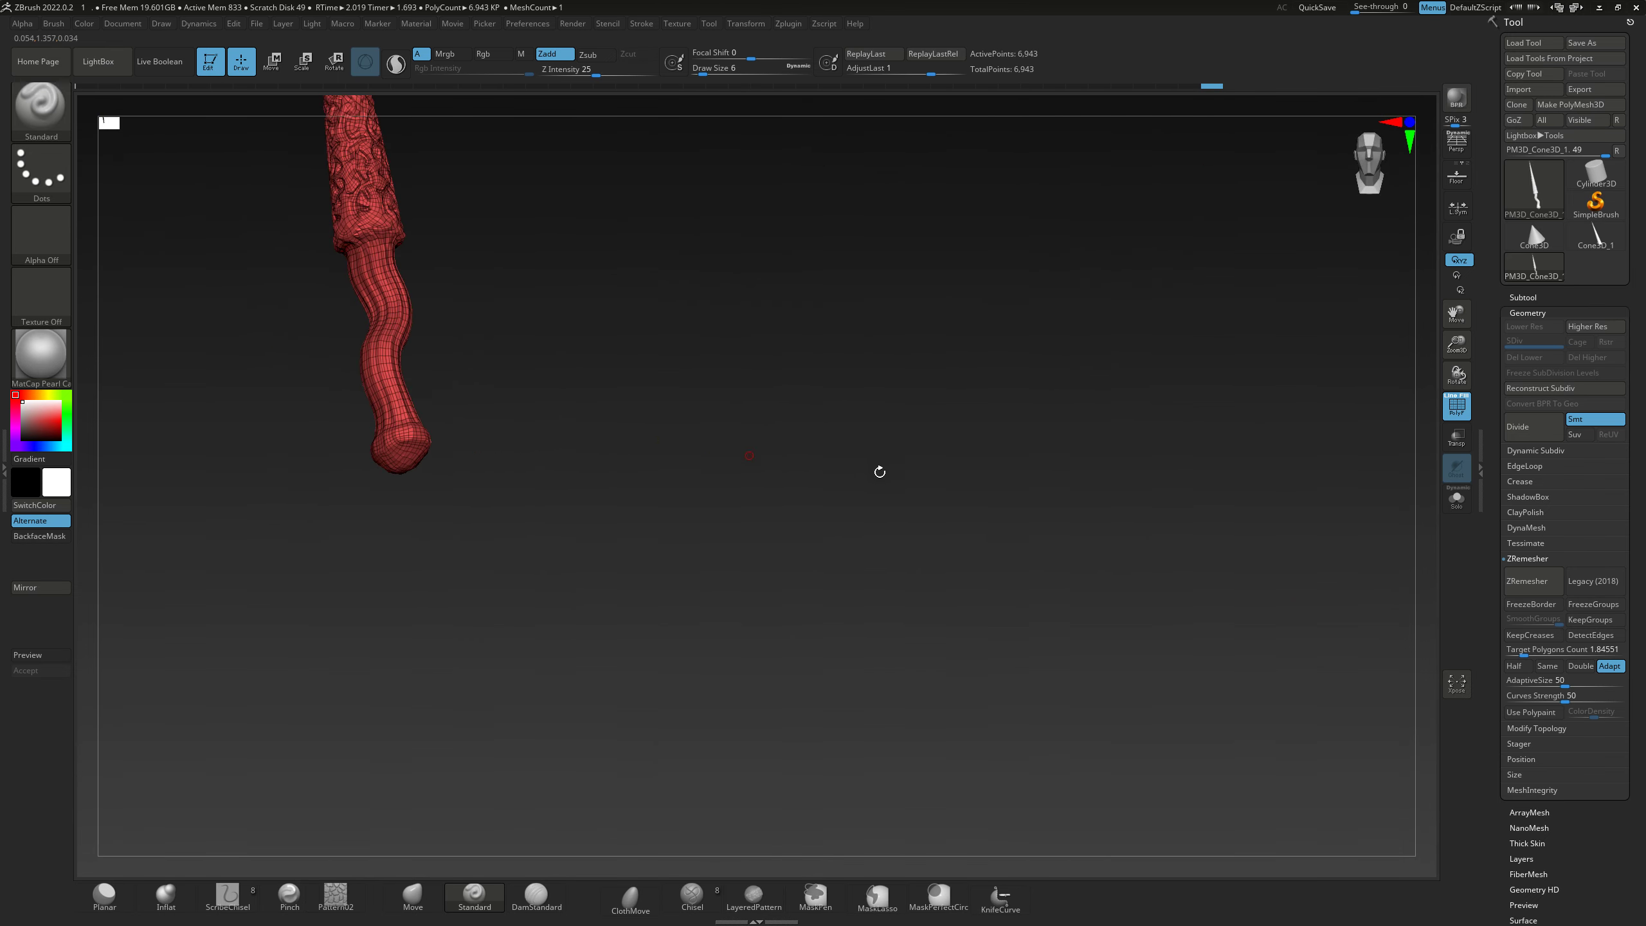
left_click(1457, 405)
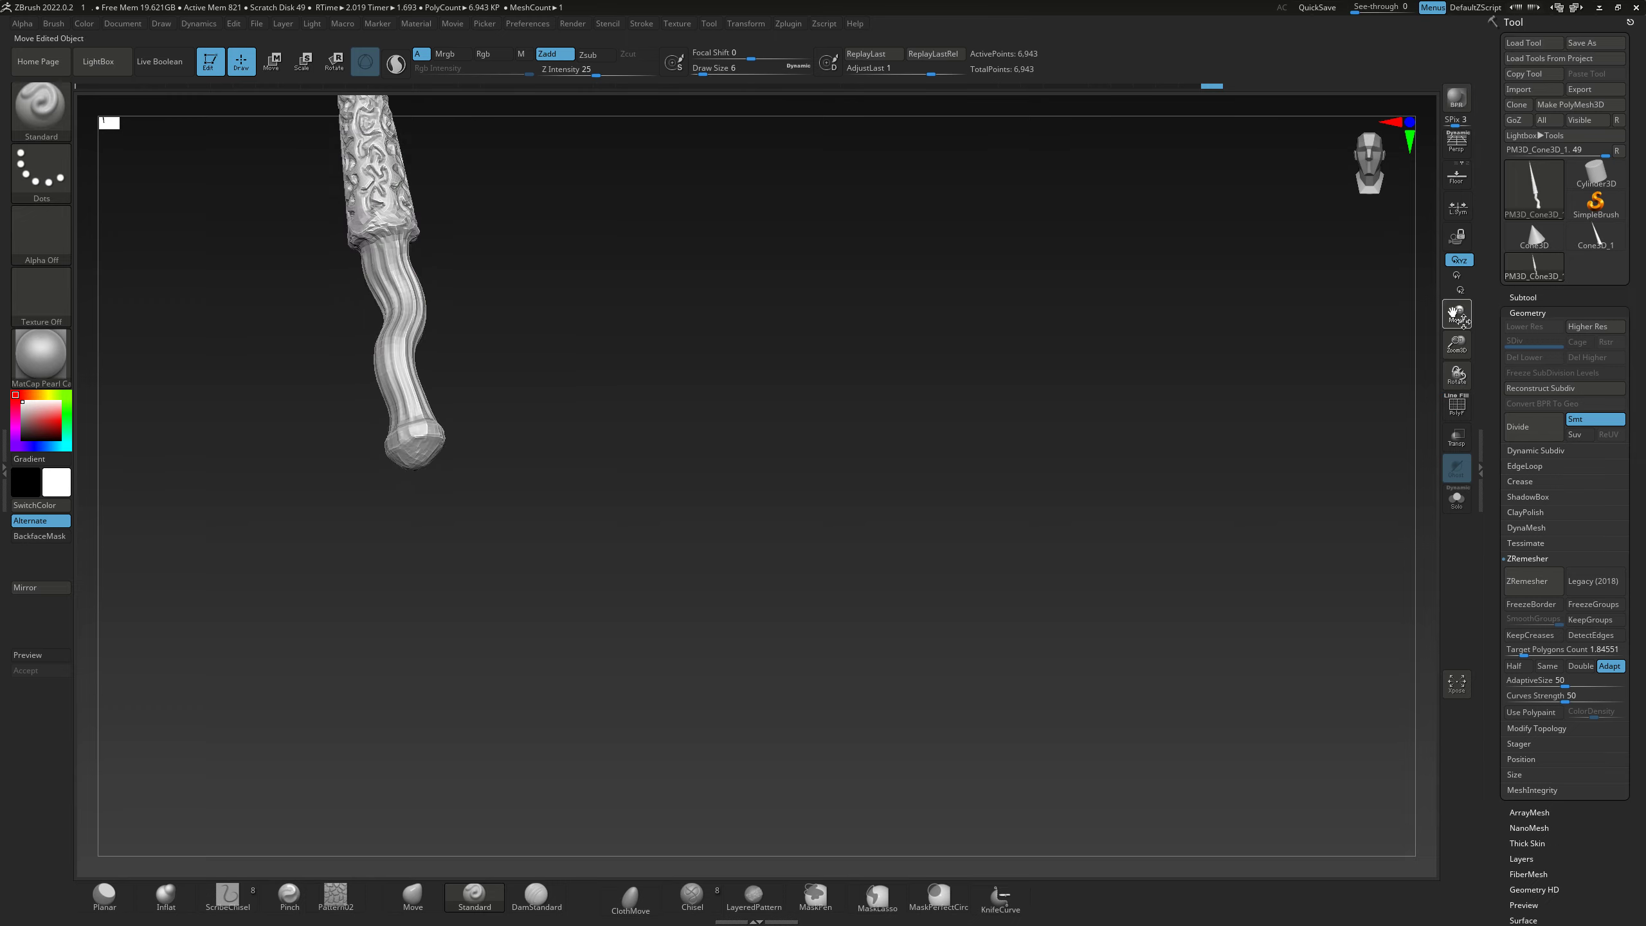
mouse_move(1457, 313)
left_mouse_down()
mouse_move(805, 482)
mouse_move(439, 444)
mouse_move(470, 375)
mouse_move(434, 420)
mouse_move(470, 452)
left_mouse_up()
scroll(470, 452, "up", 3)
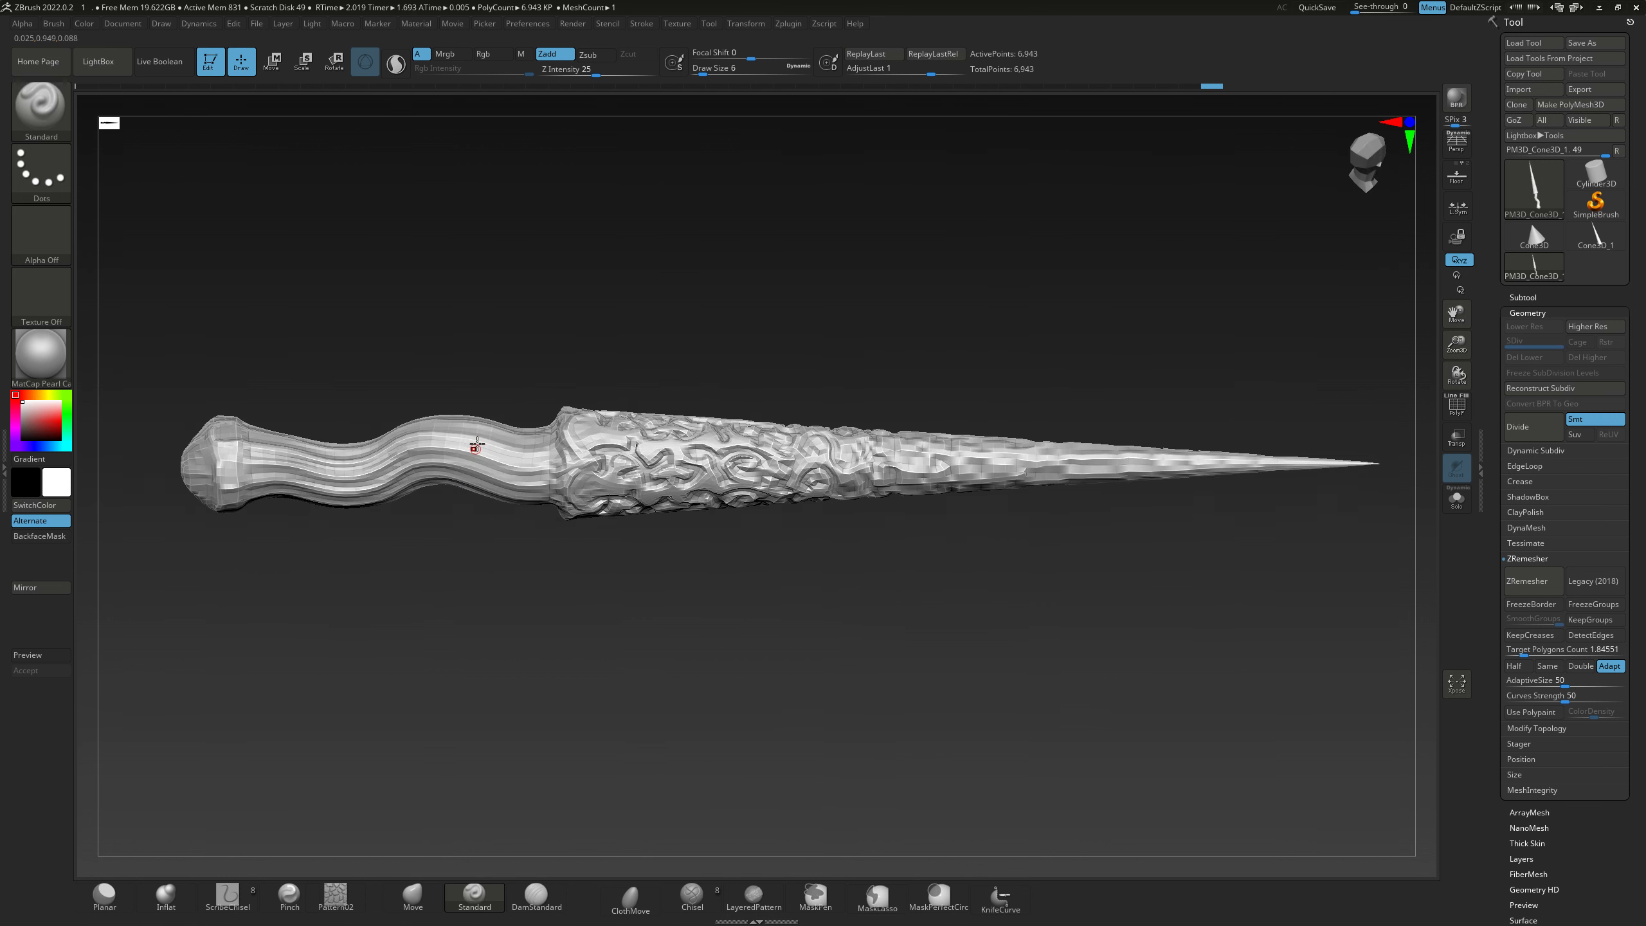
scroll(495, 446, "up", 1)
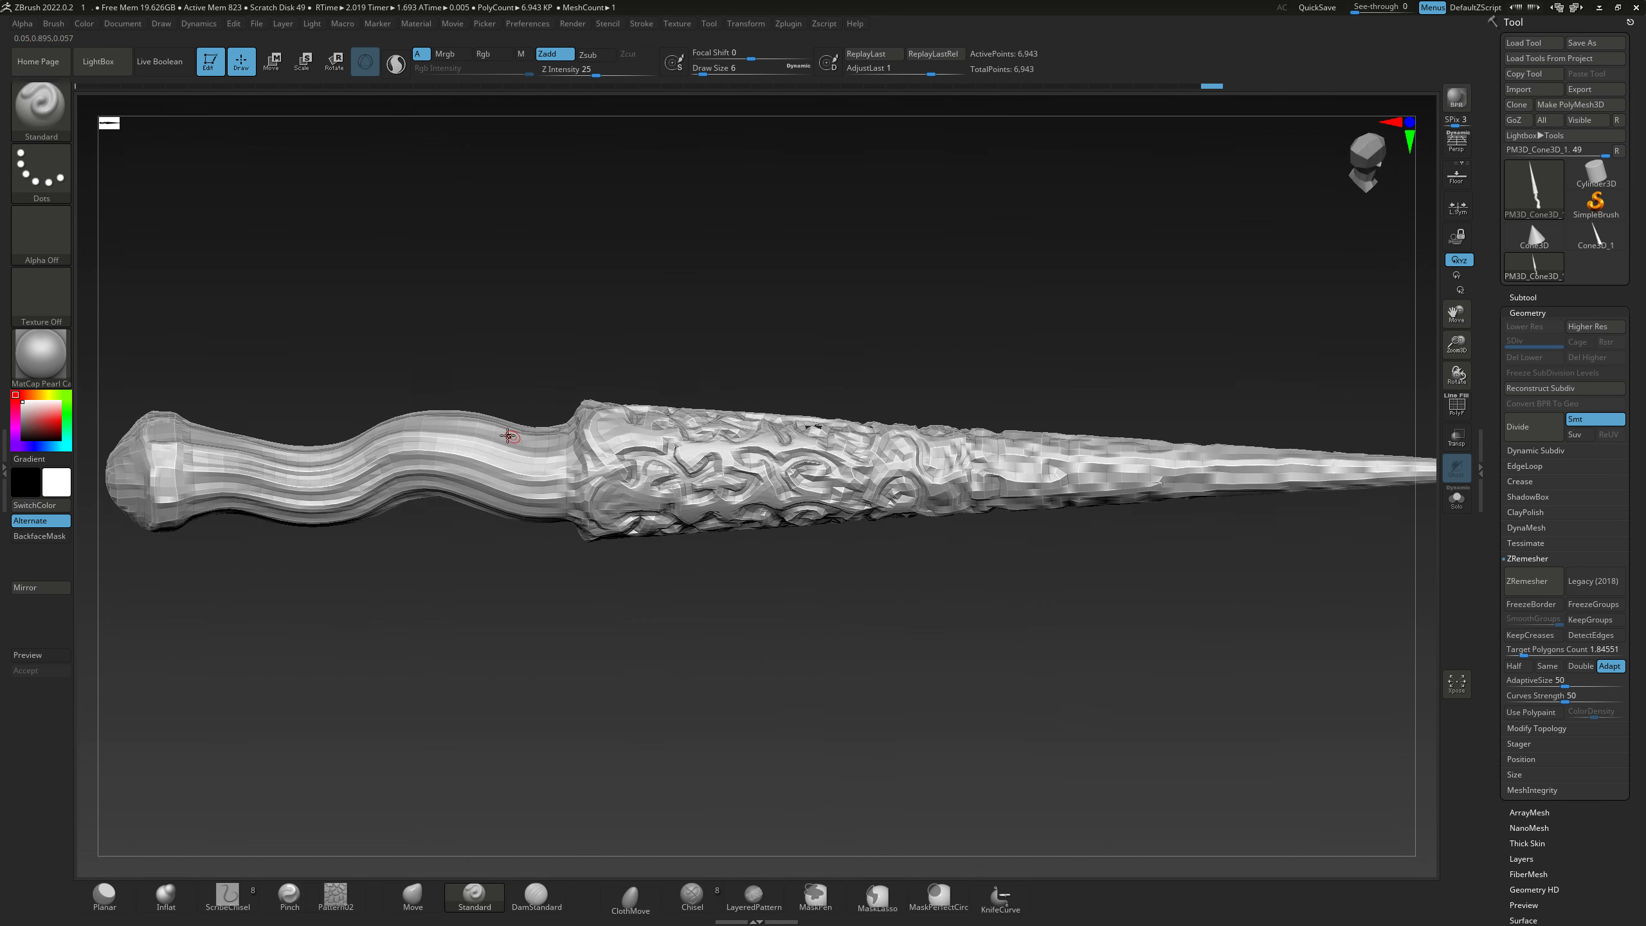